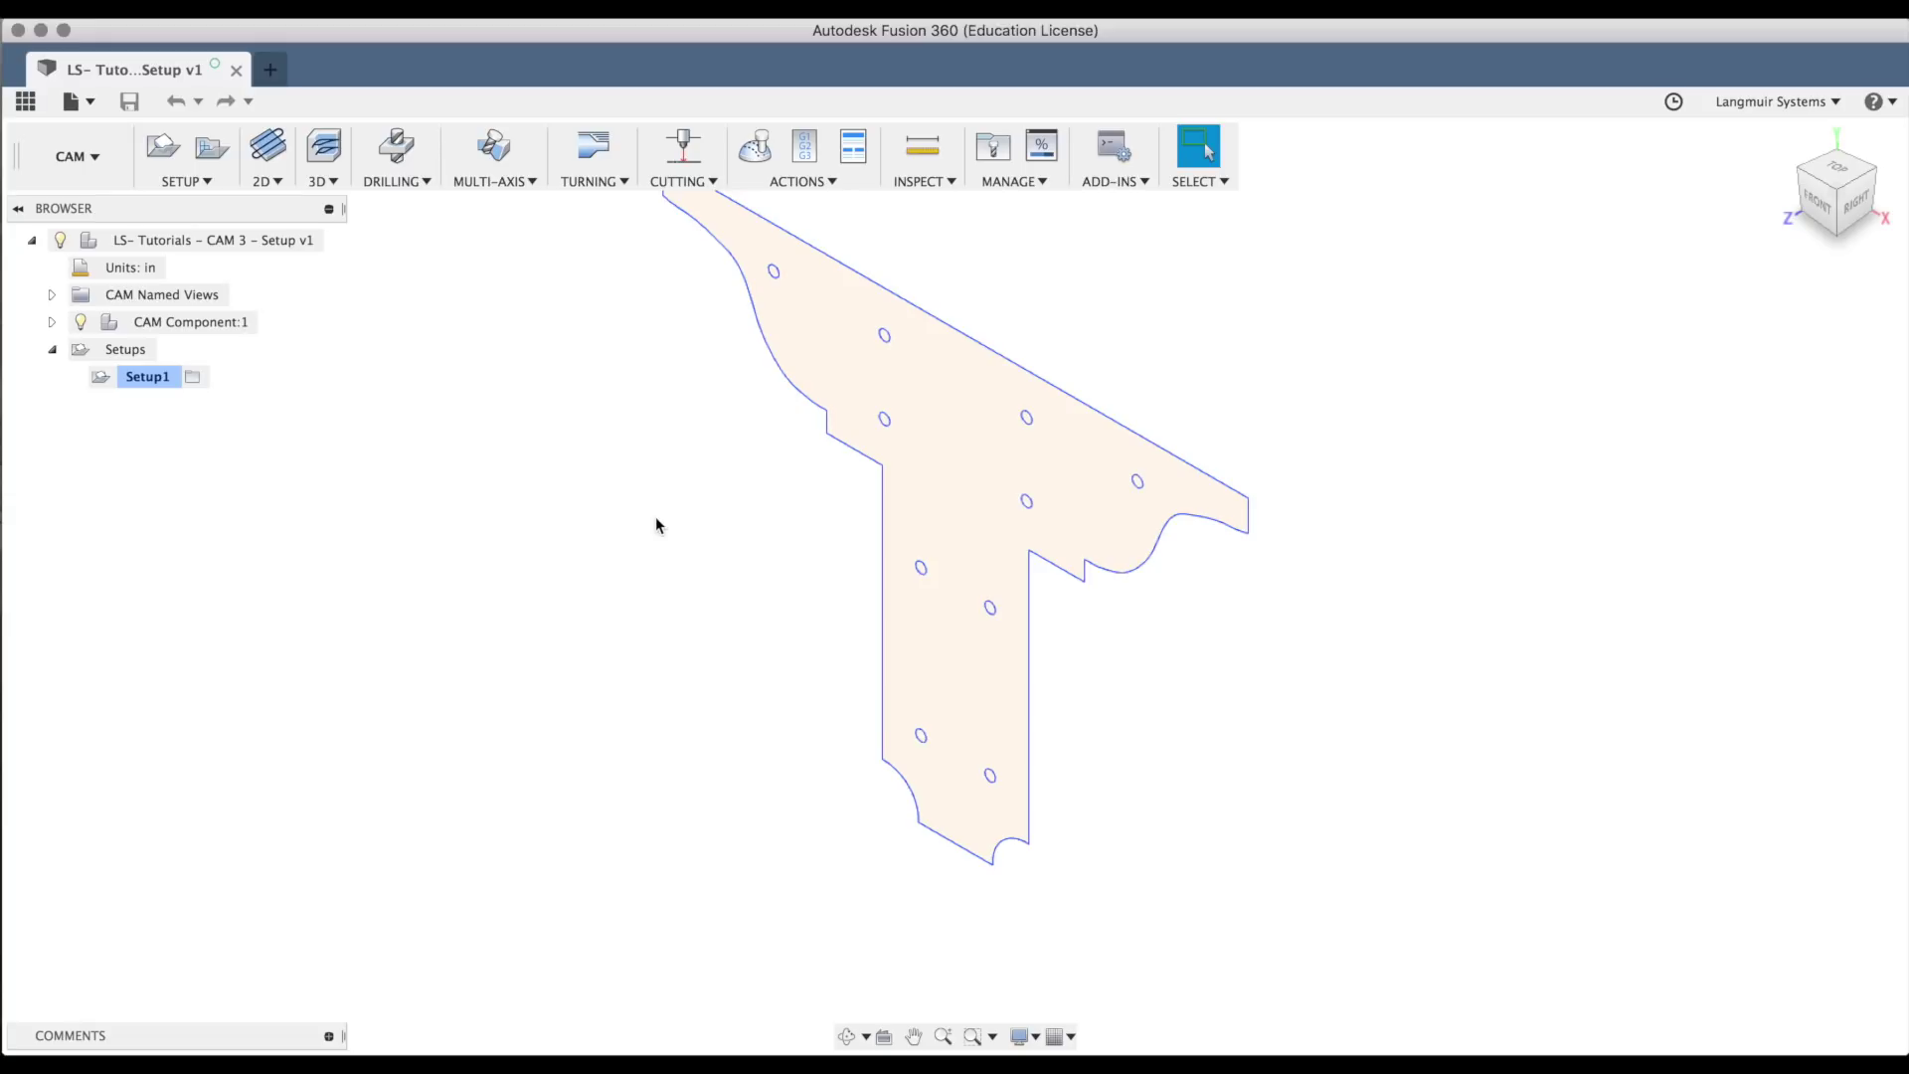
Step: Start a 2D Profile cutting operation in Setup1 with the bracket viewed from the front
left_click(1802, 206)
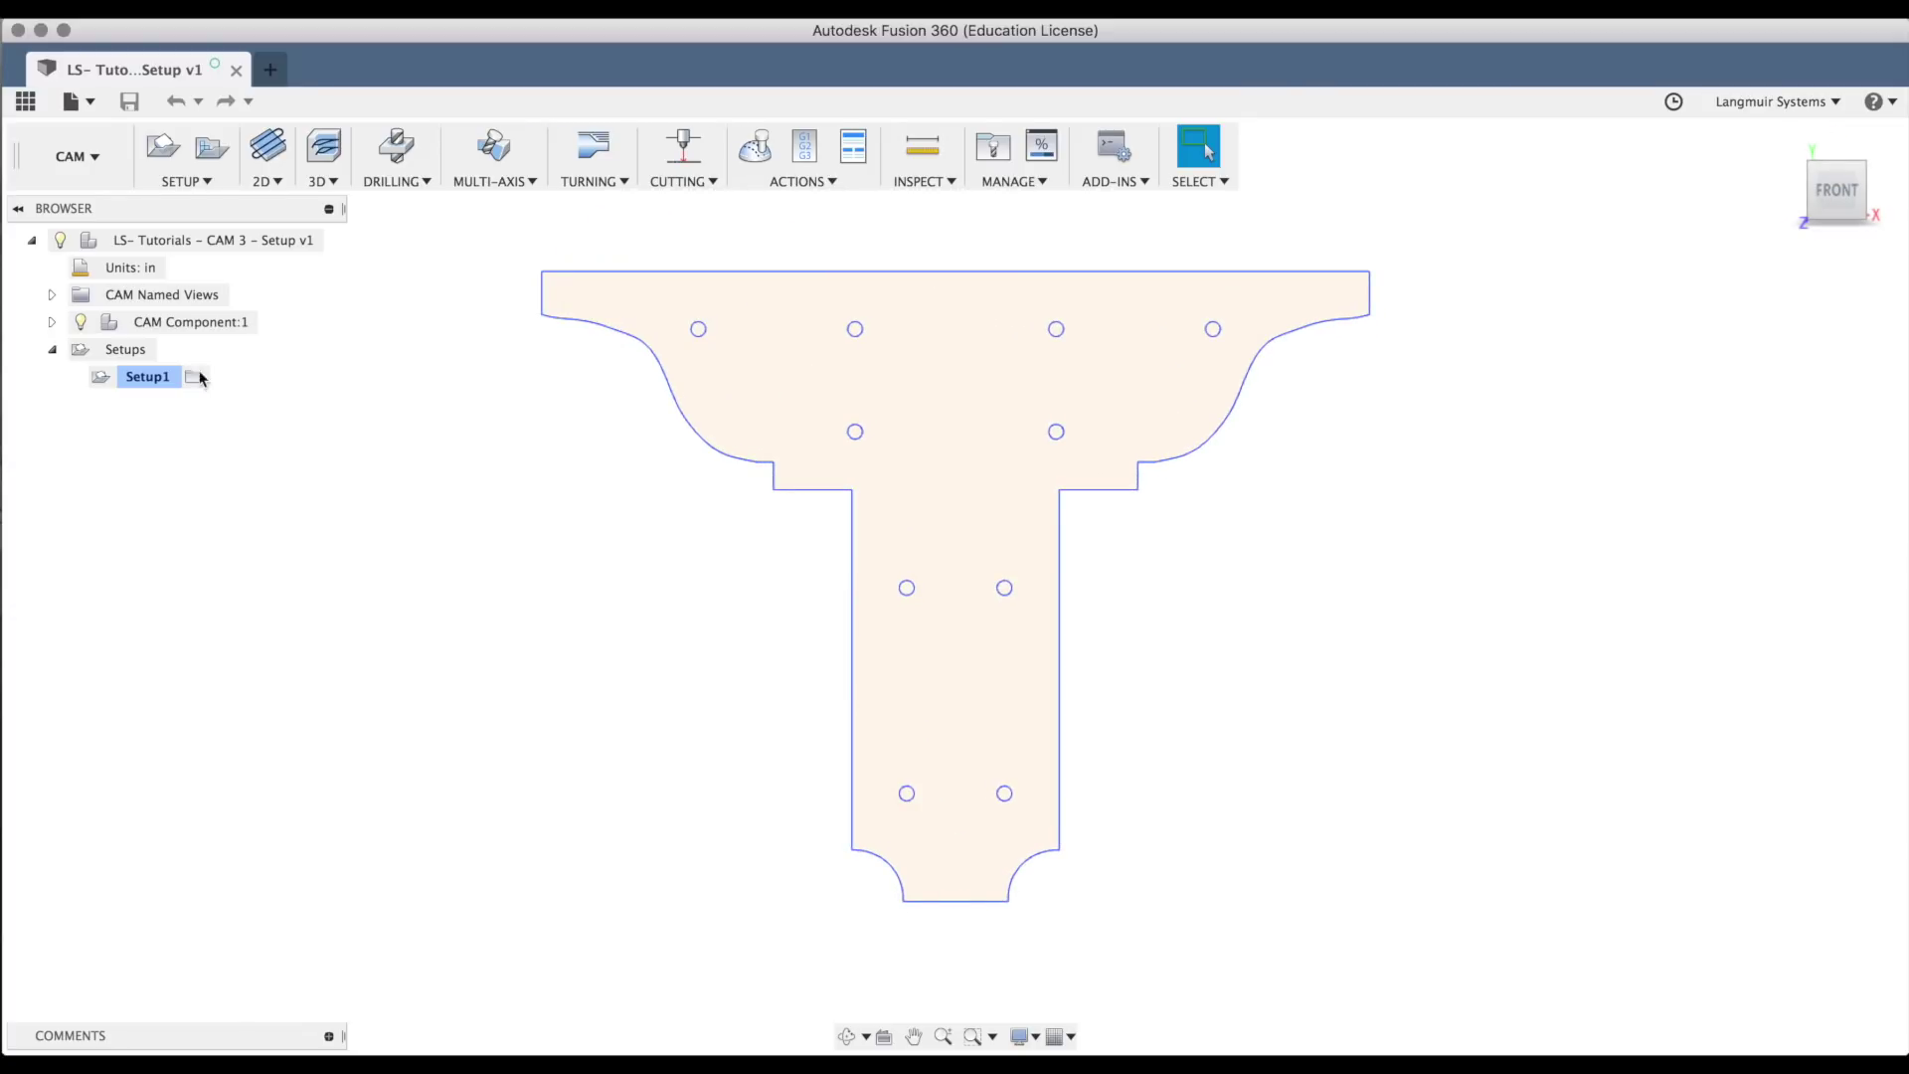
left_click(149, 379)
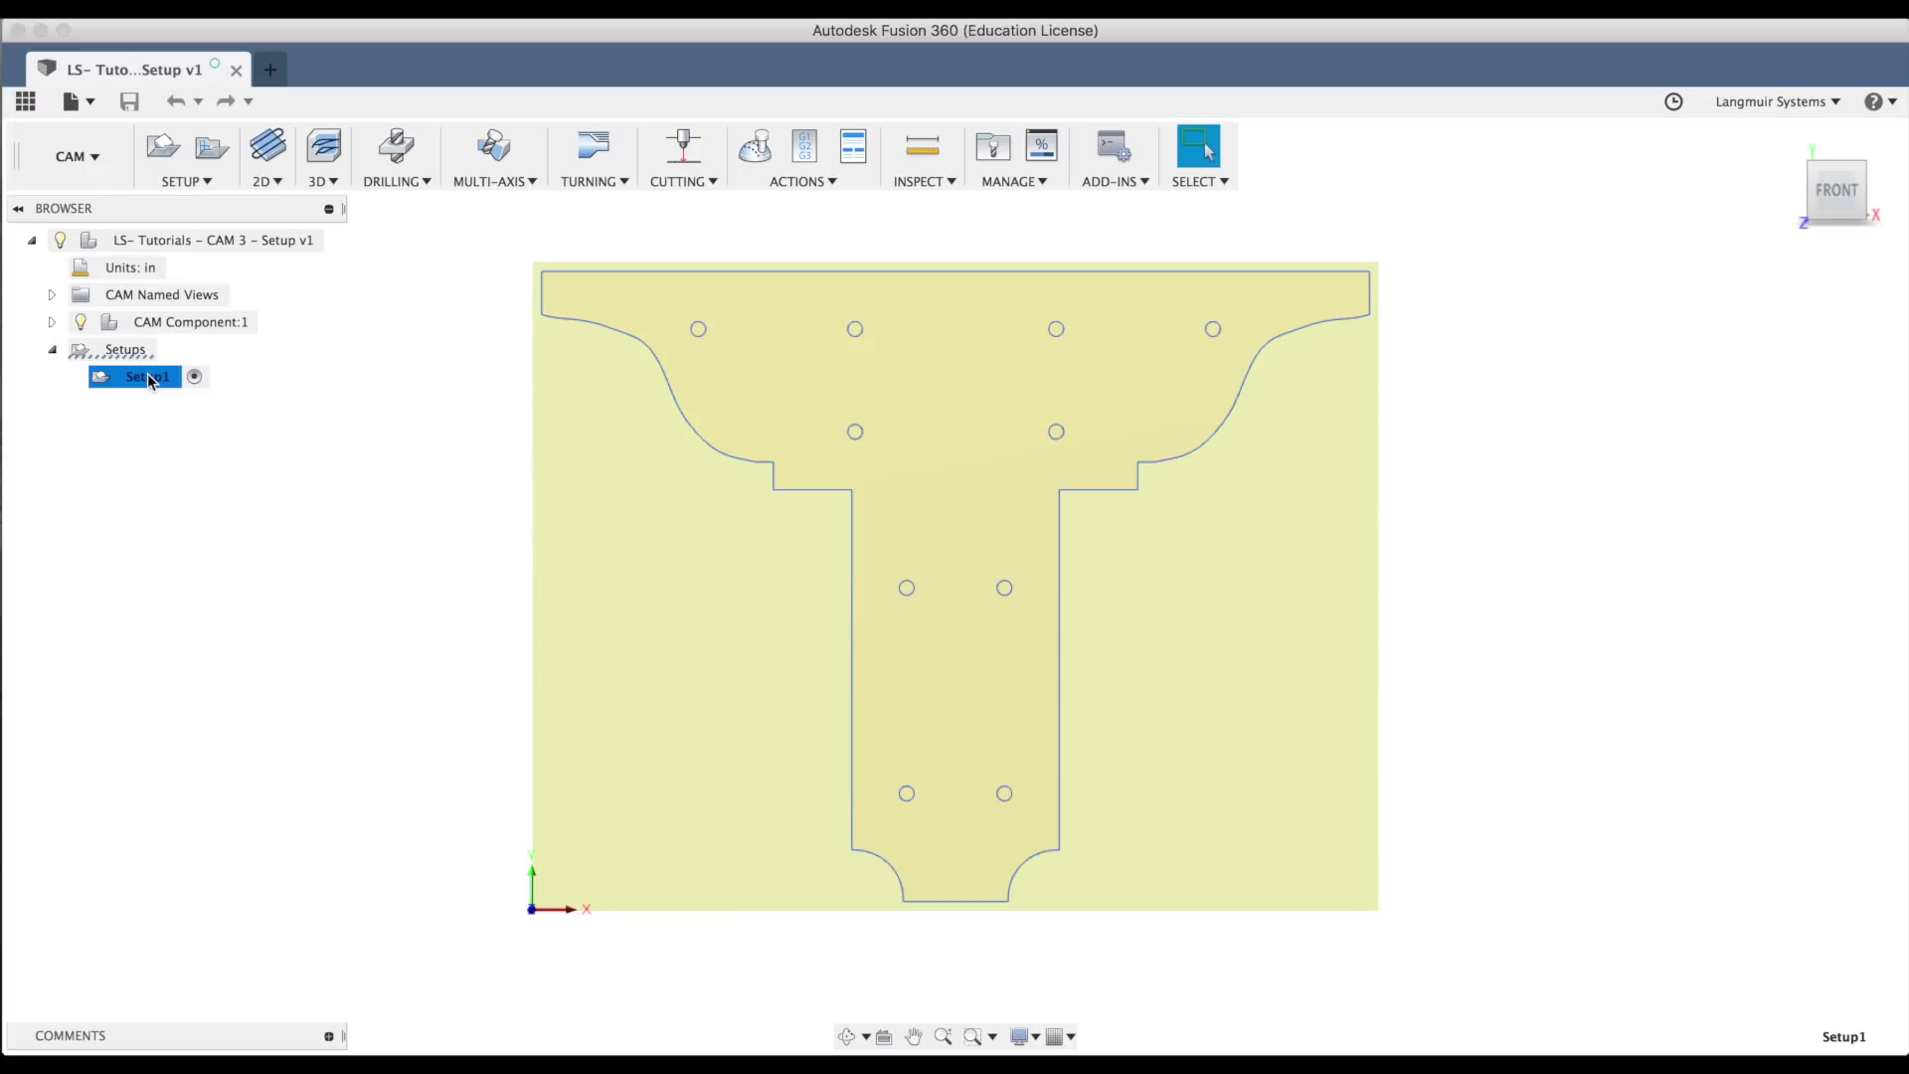
left_click(684, 169)
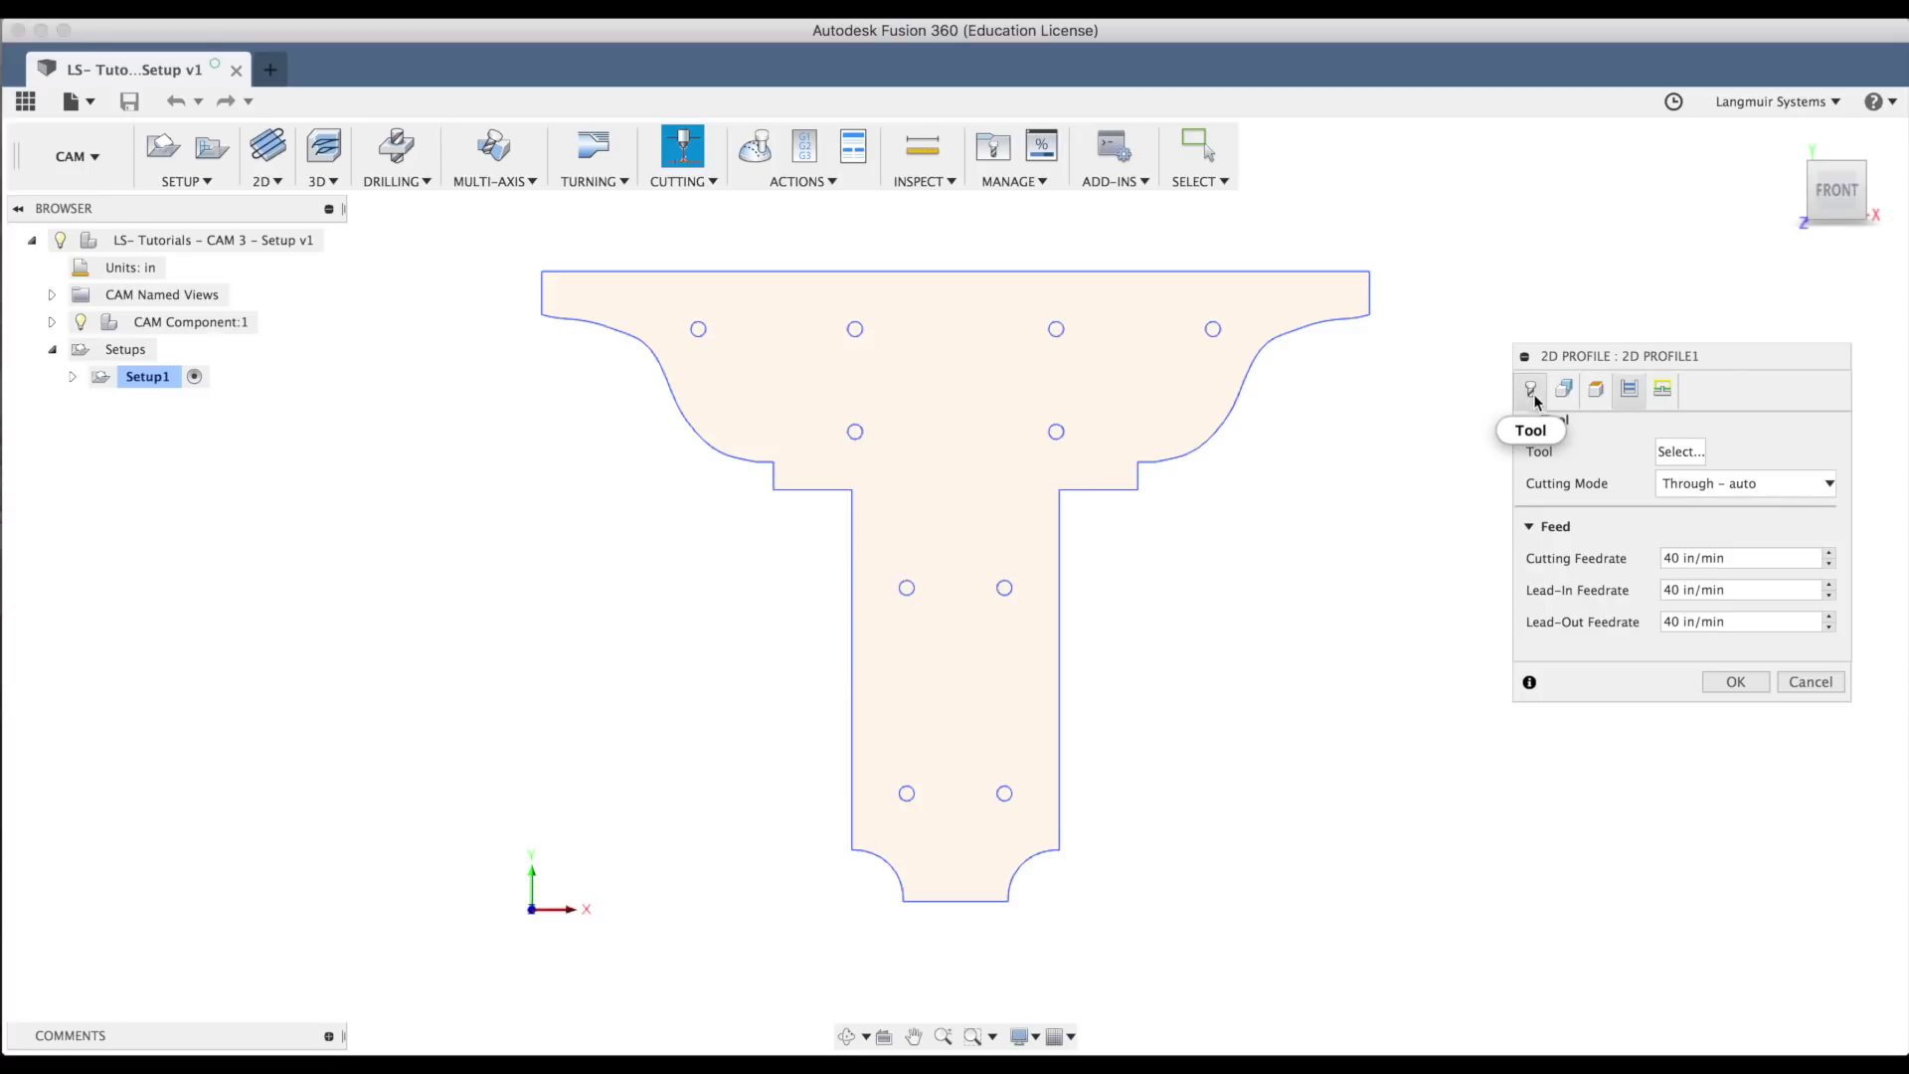
Step: Assign the Ø0.055" plasma cutter from the local library as the operation's tool
left_click(1692, 453)
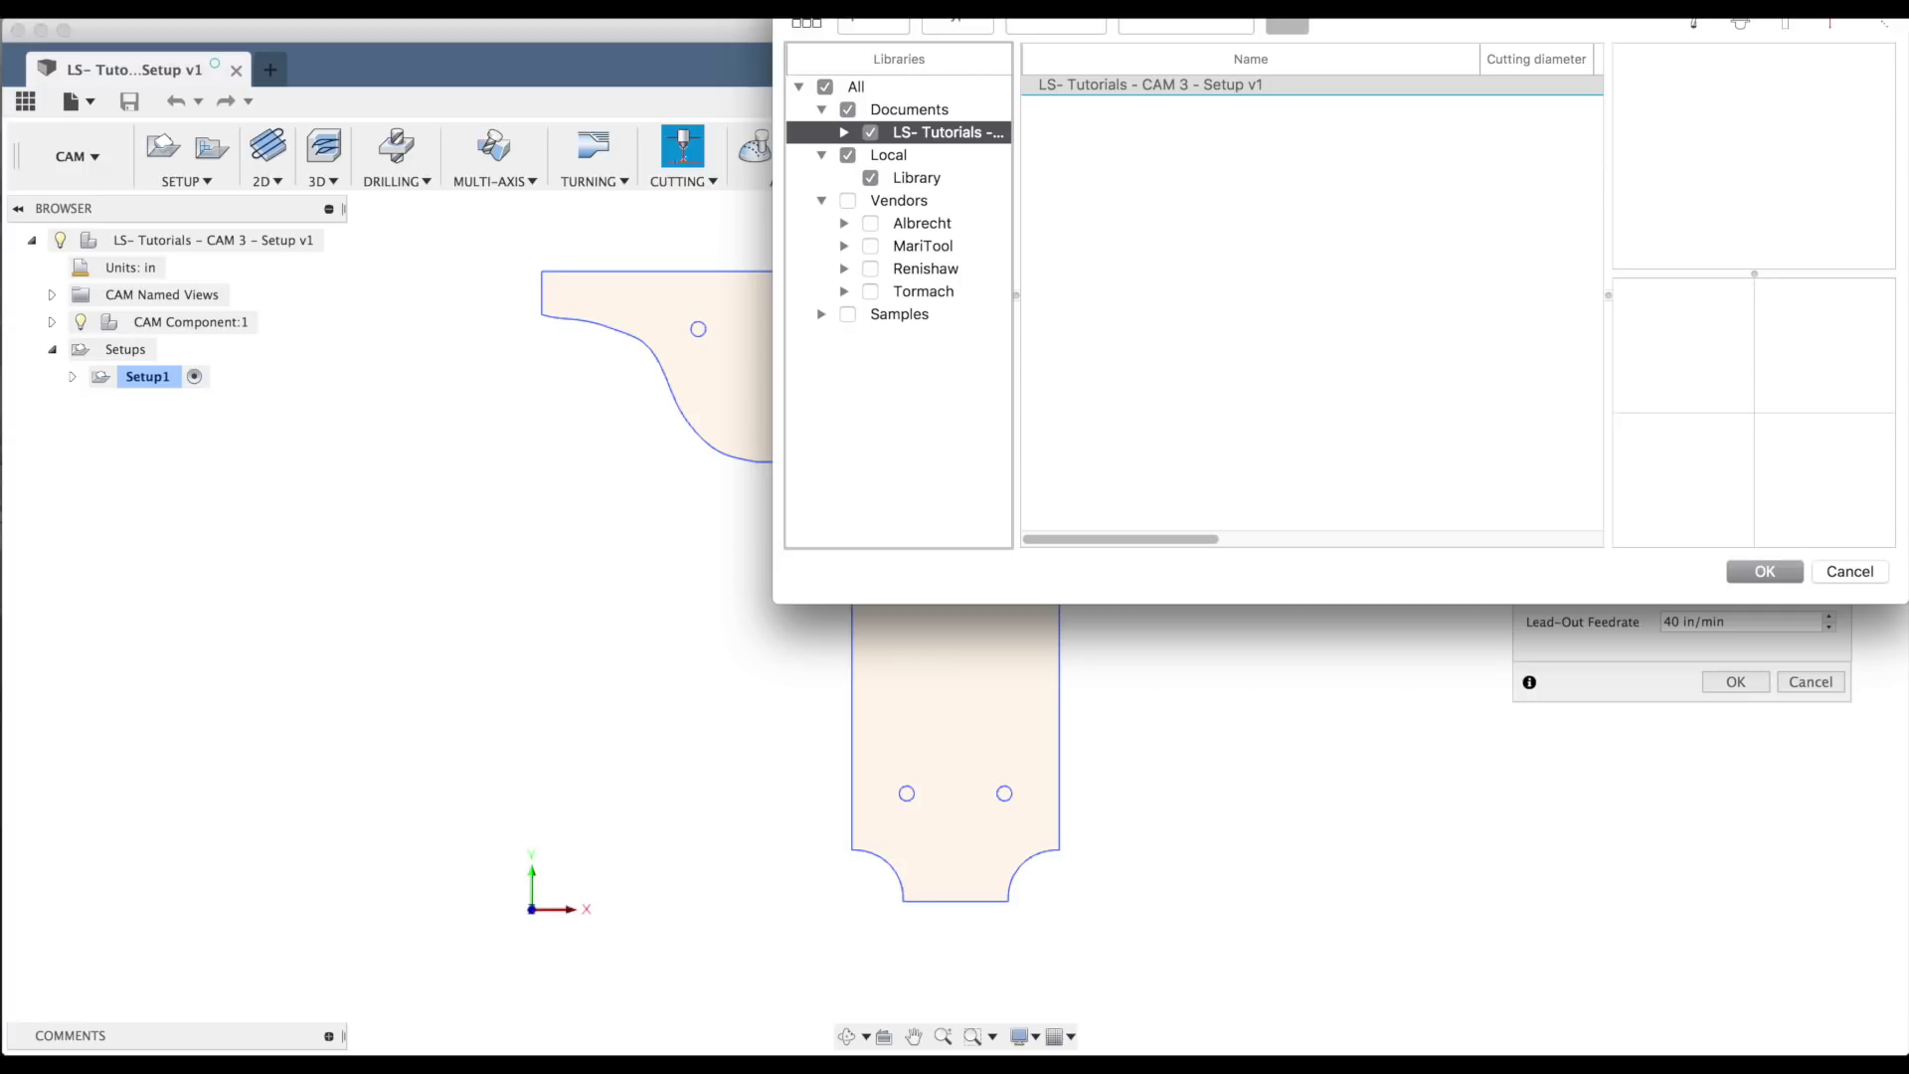
left_click_drag(919, 0, 679, 234)
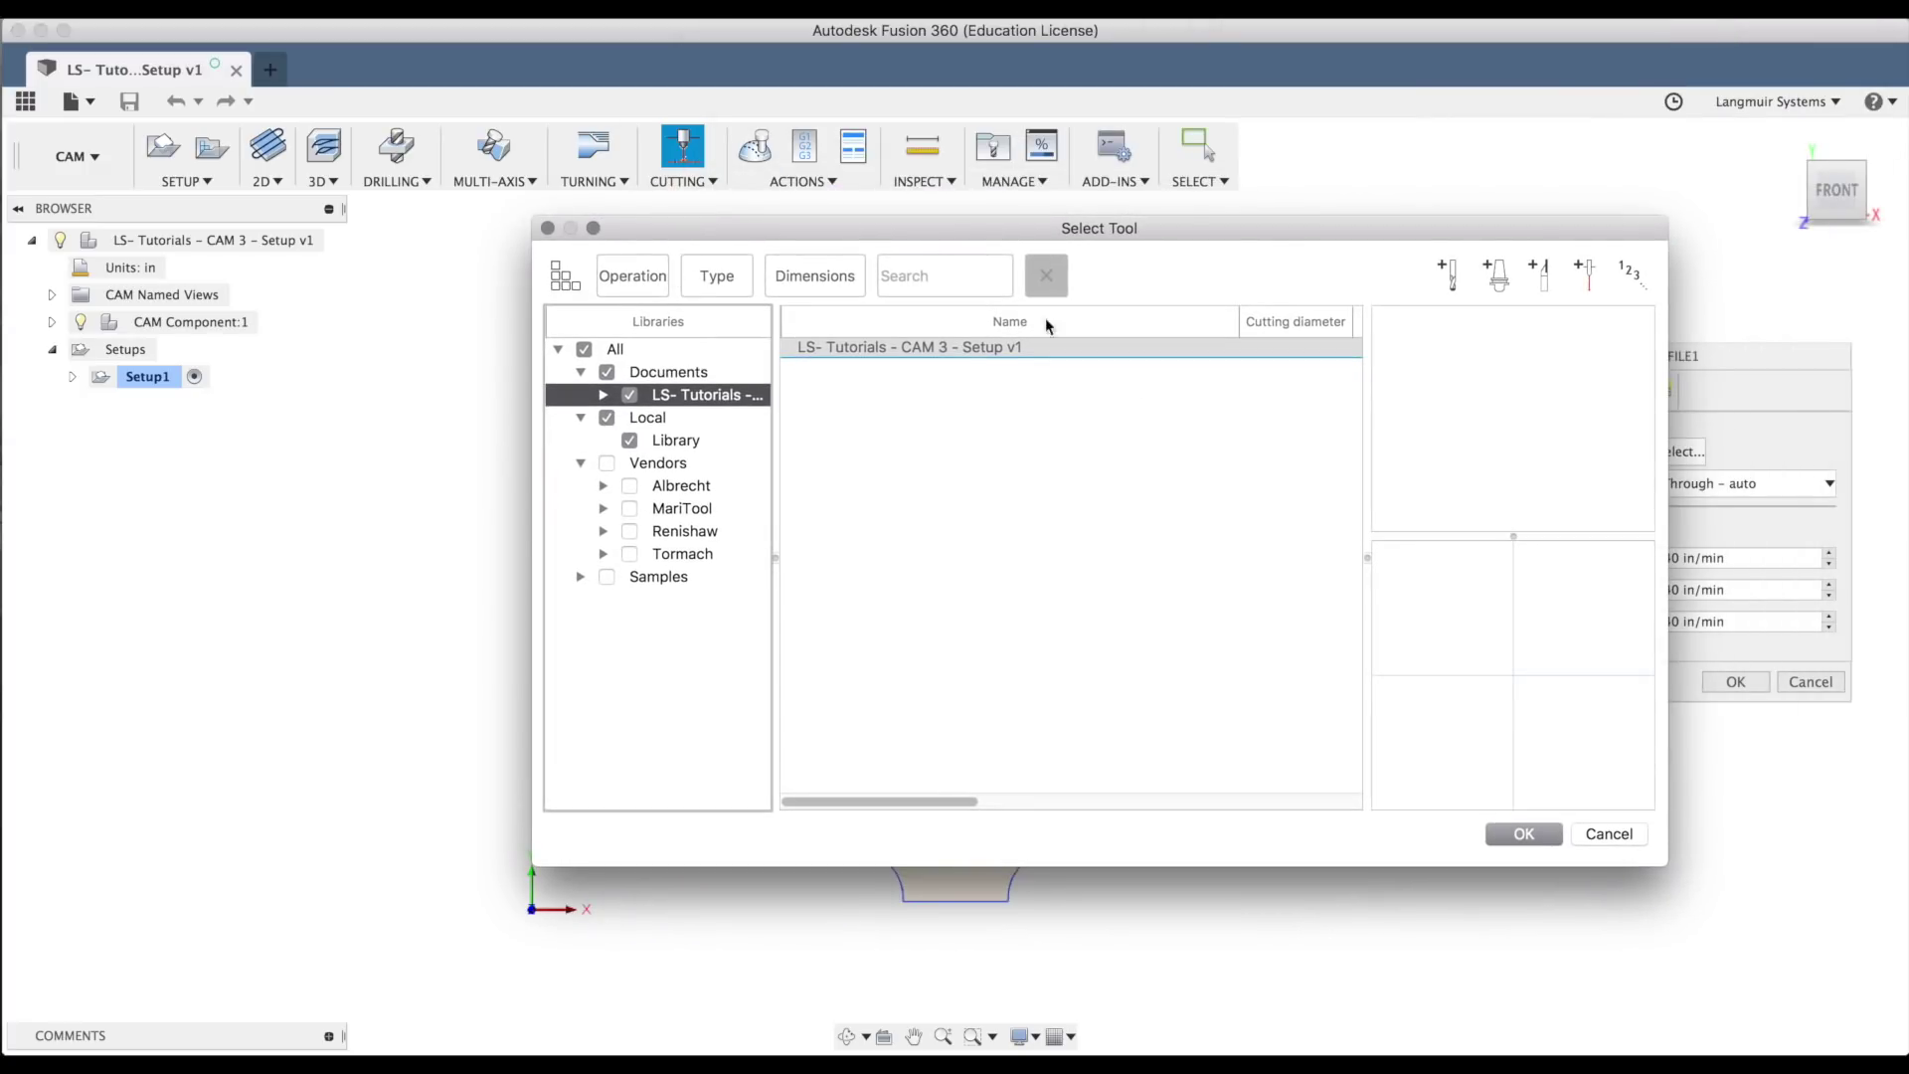
left_click(975, 354)
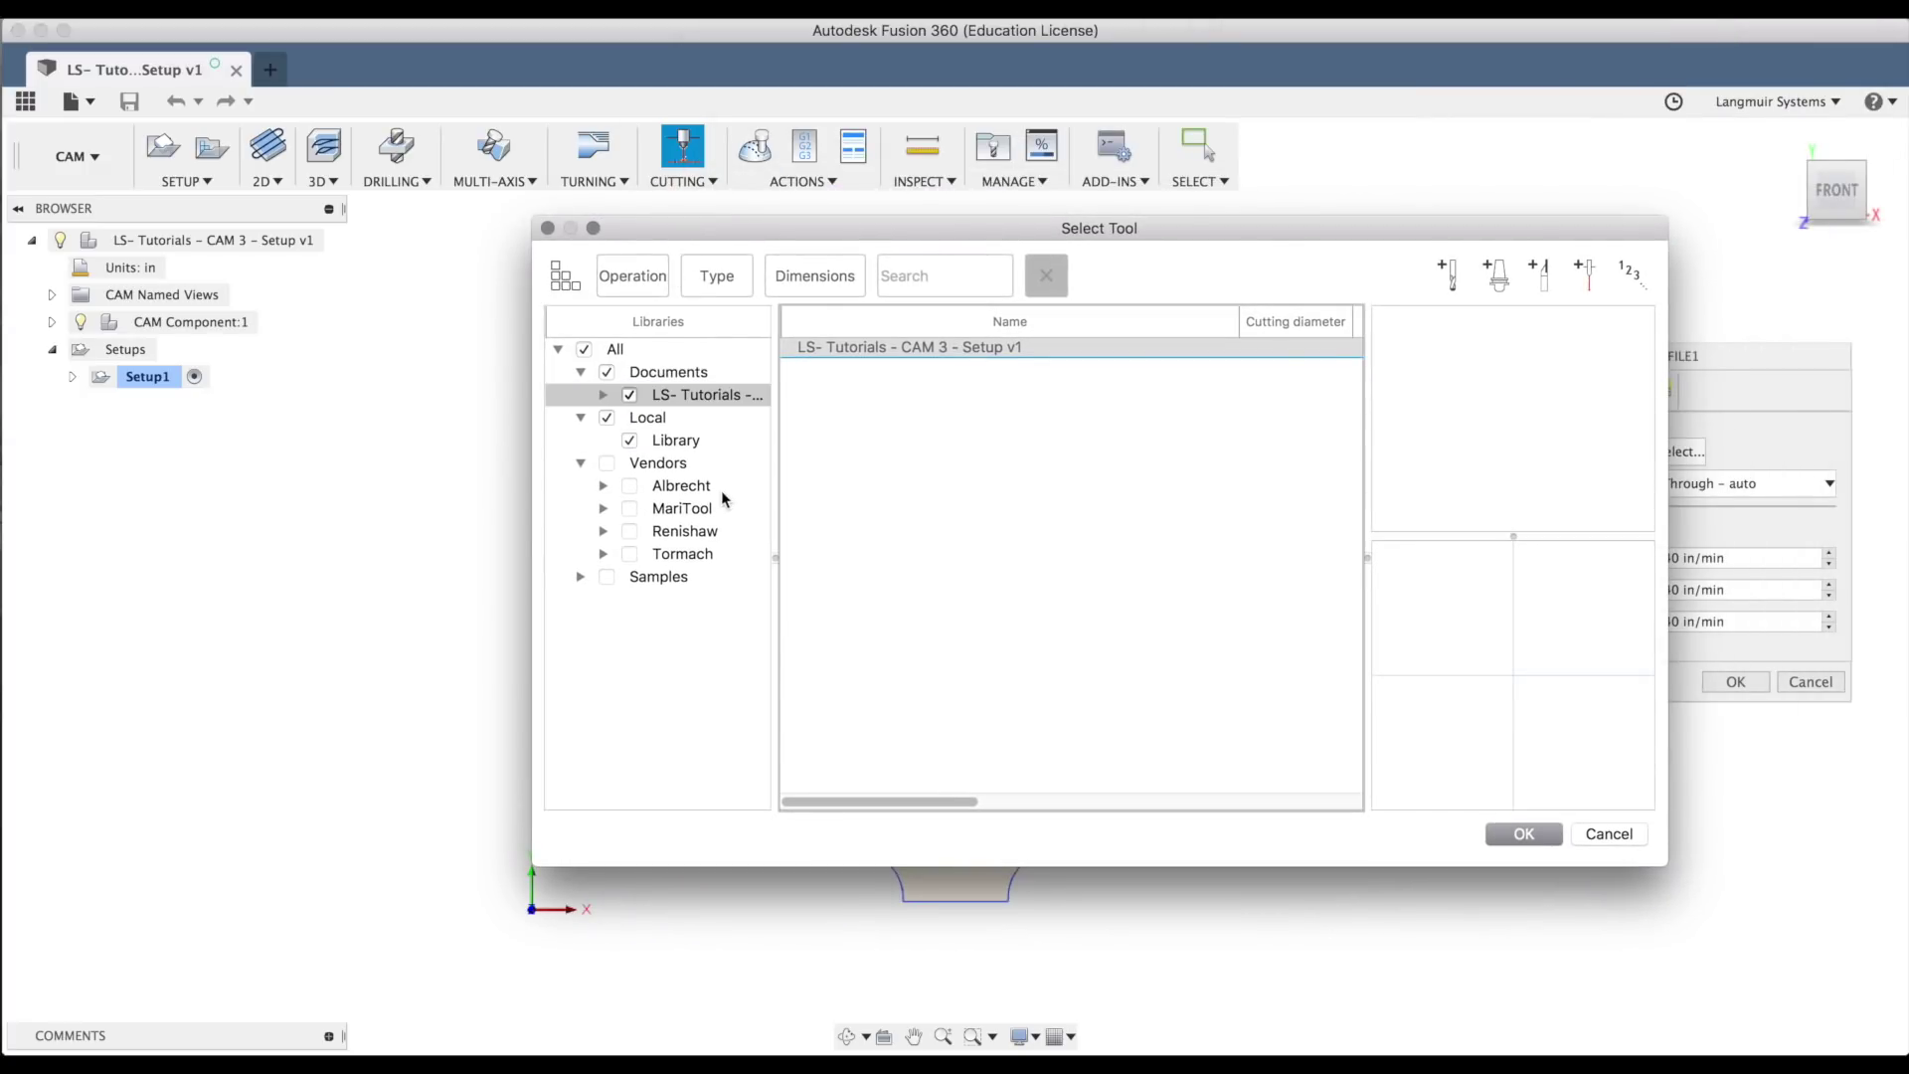
left_click(682, 444)
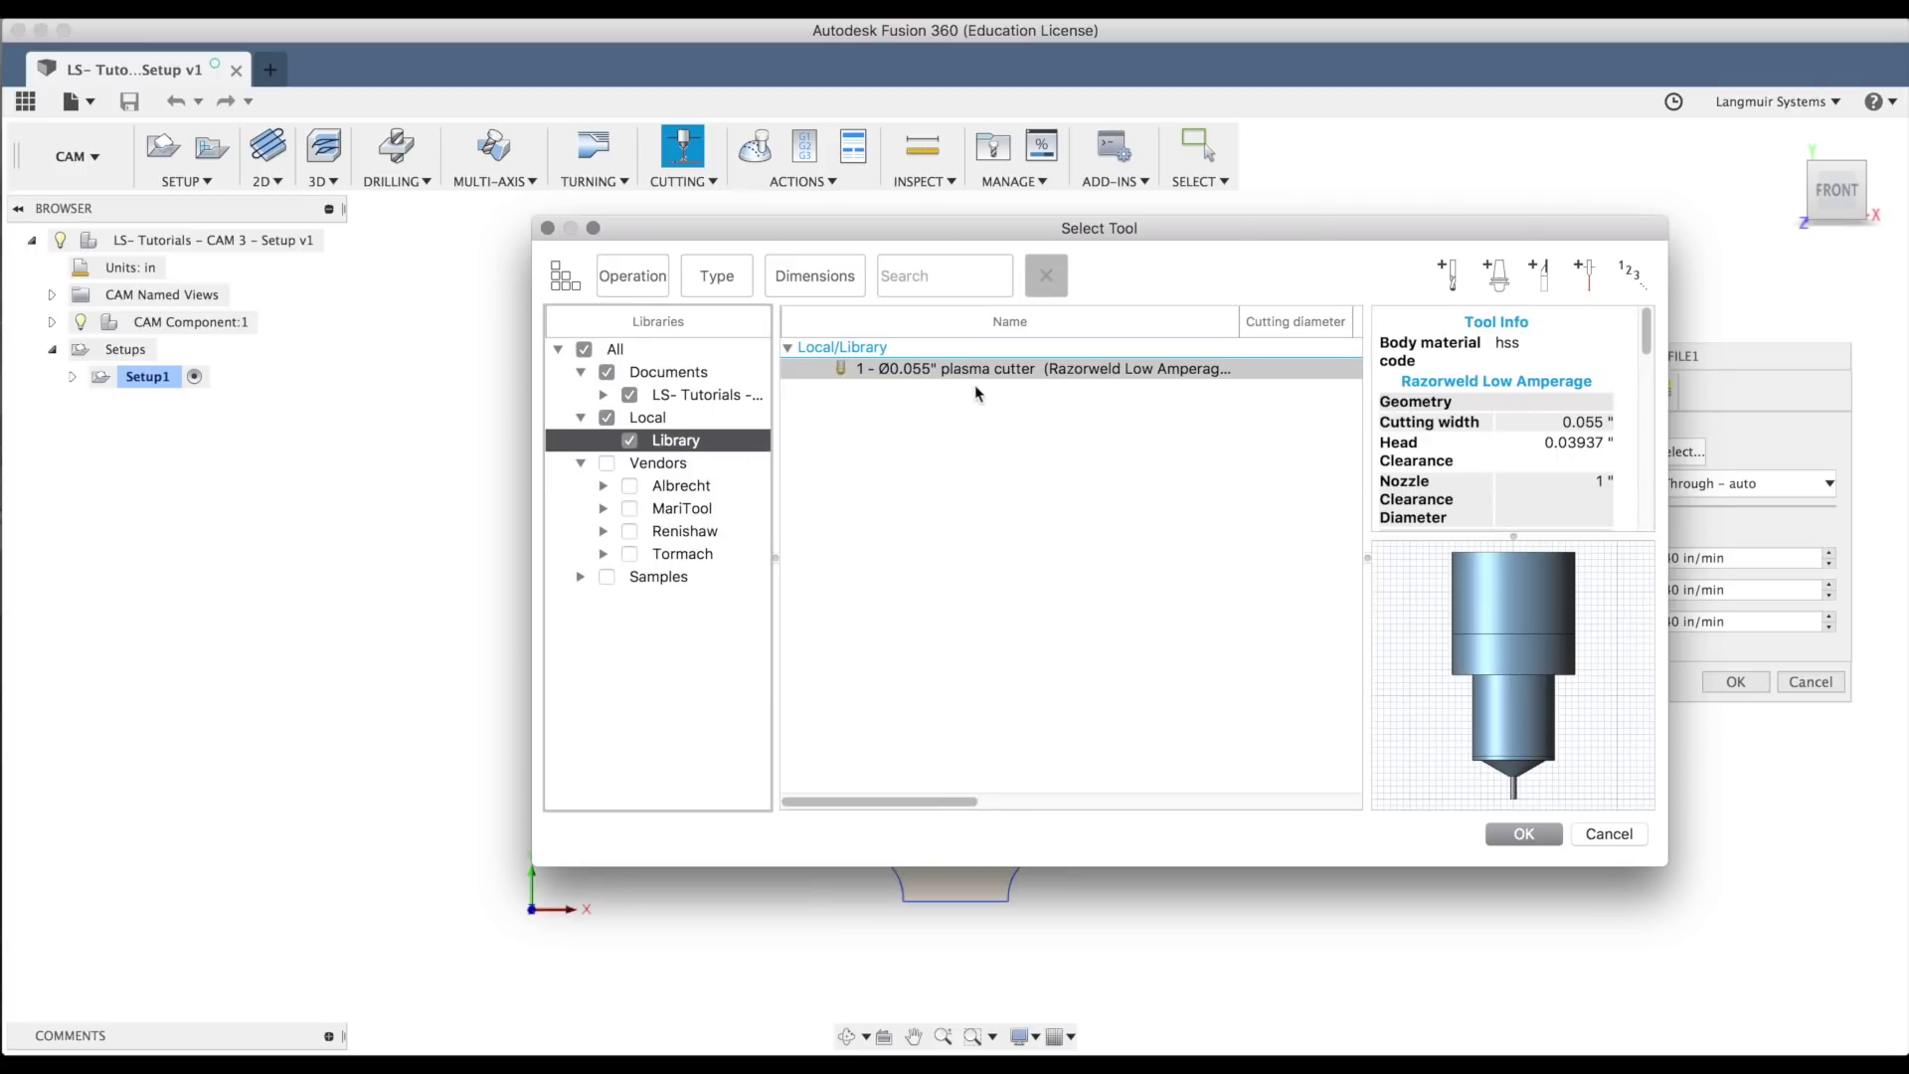
left_click(1023, 370)
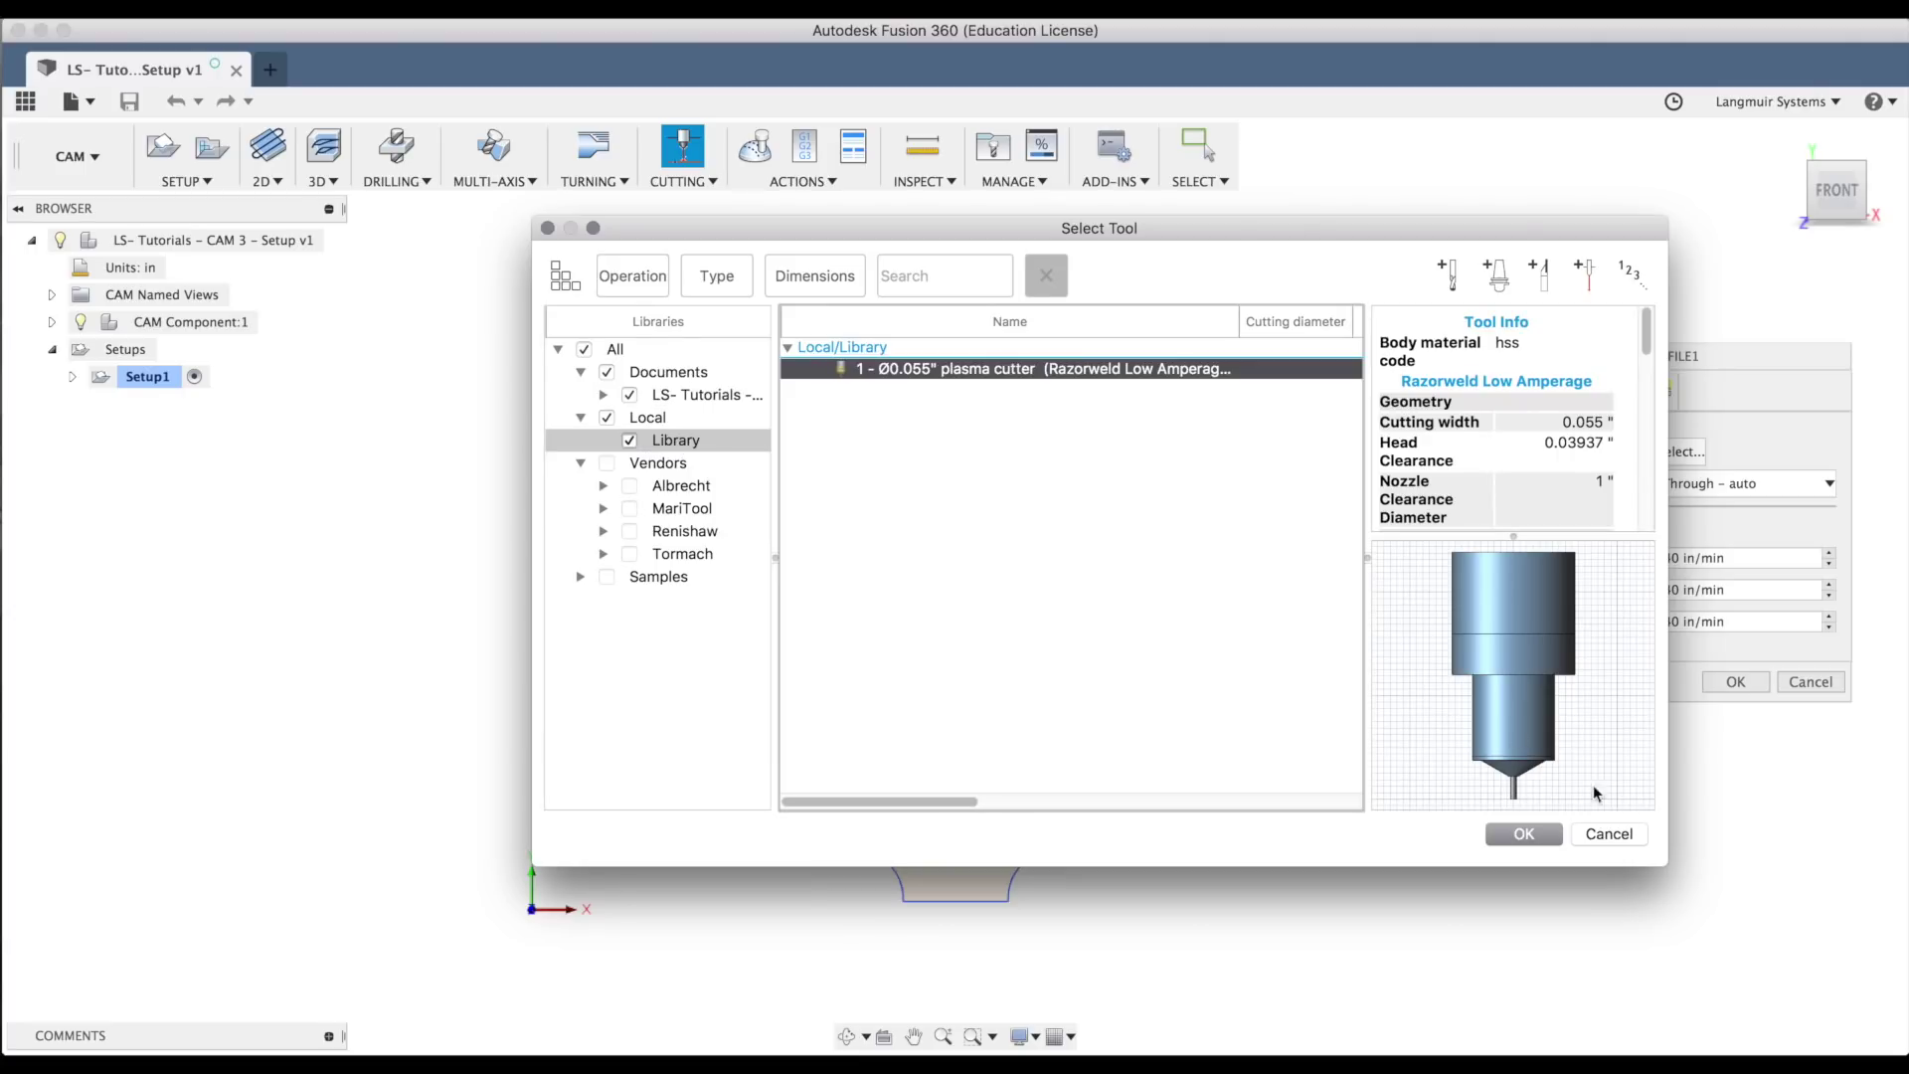
left_click(1531, 832)
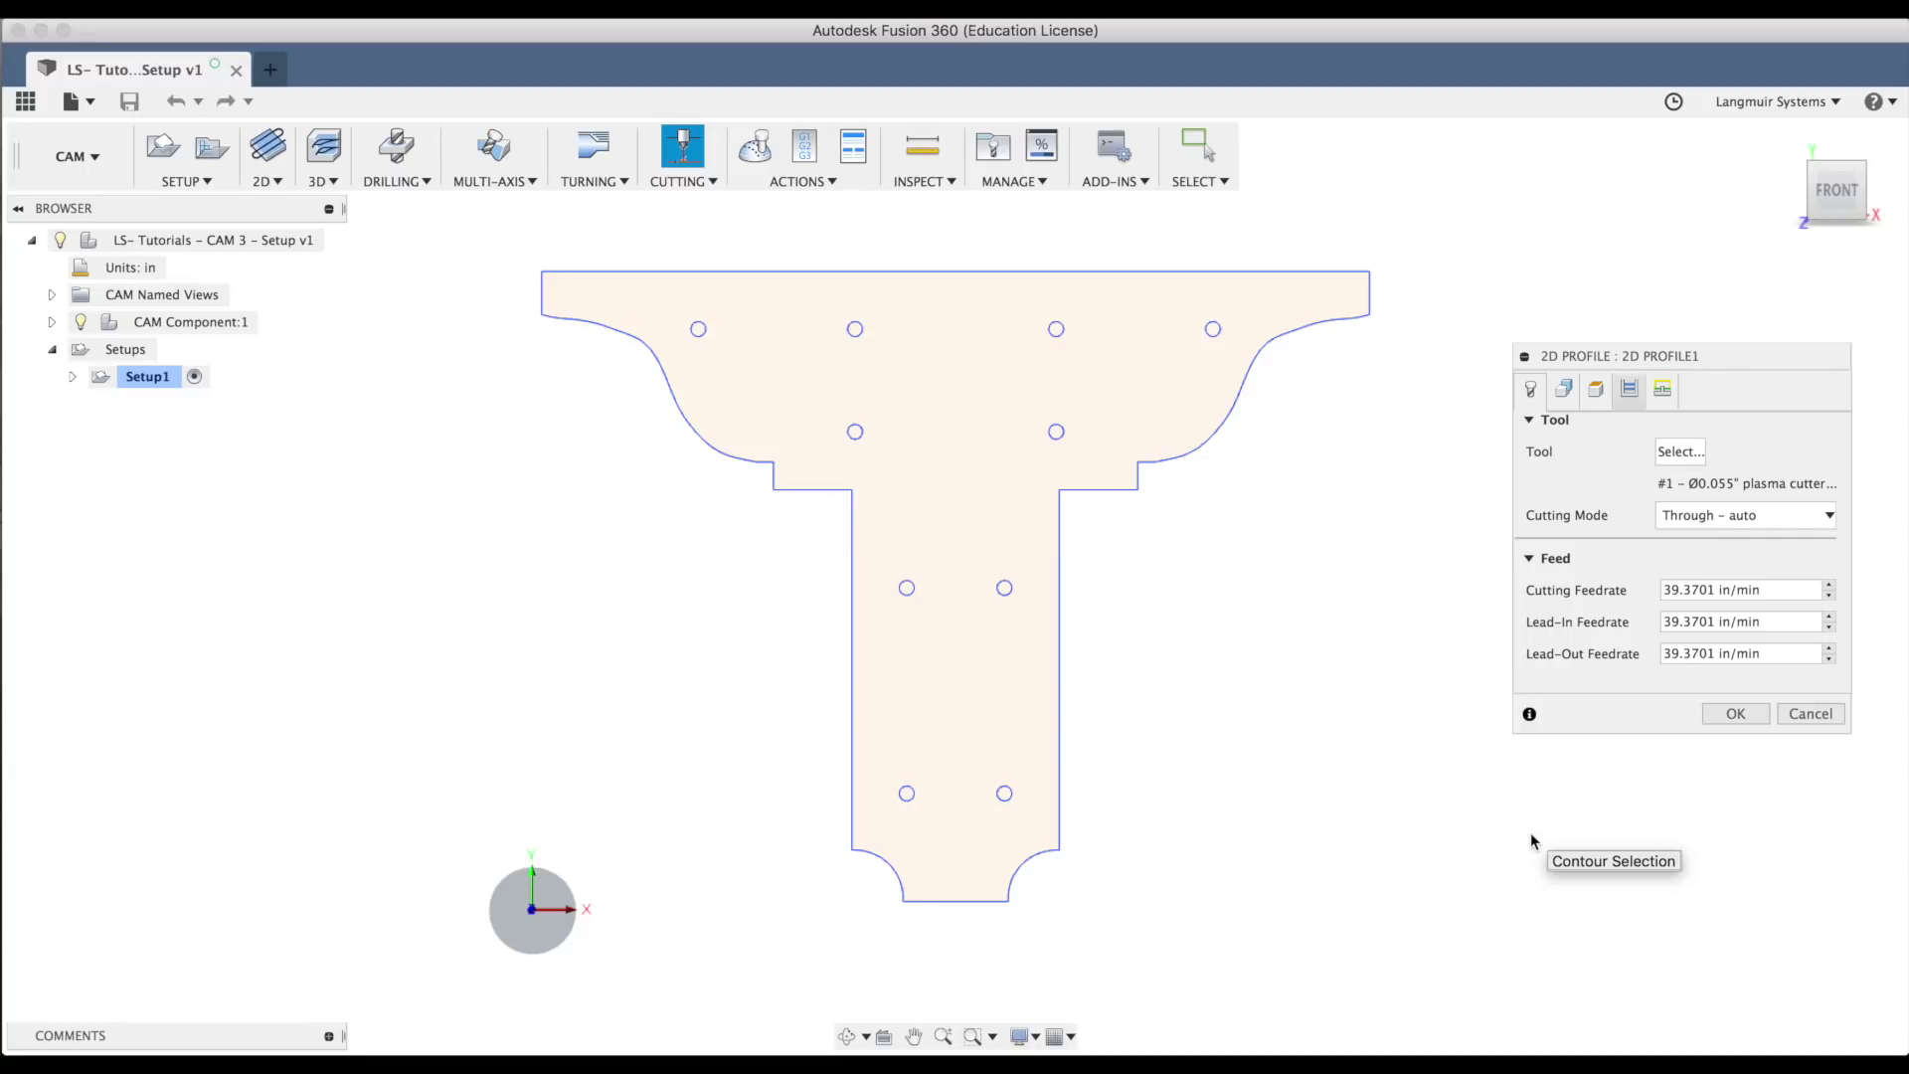
Step: Keep the cutting mode at Through - auto and set the cutting, lead-in and lead-out feedrates to 100 in/min
left_click(1780, 516)
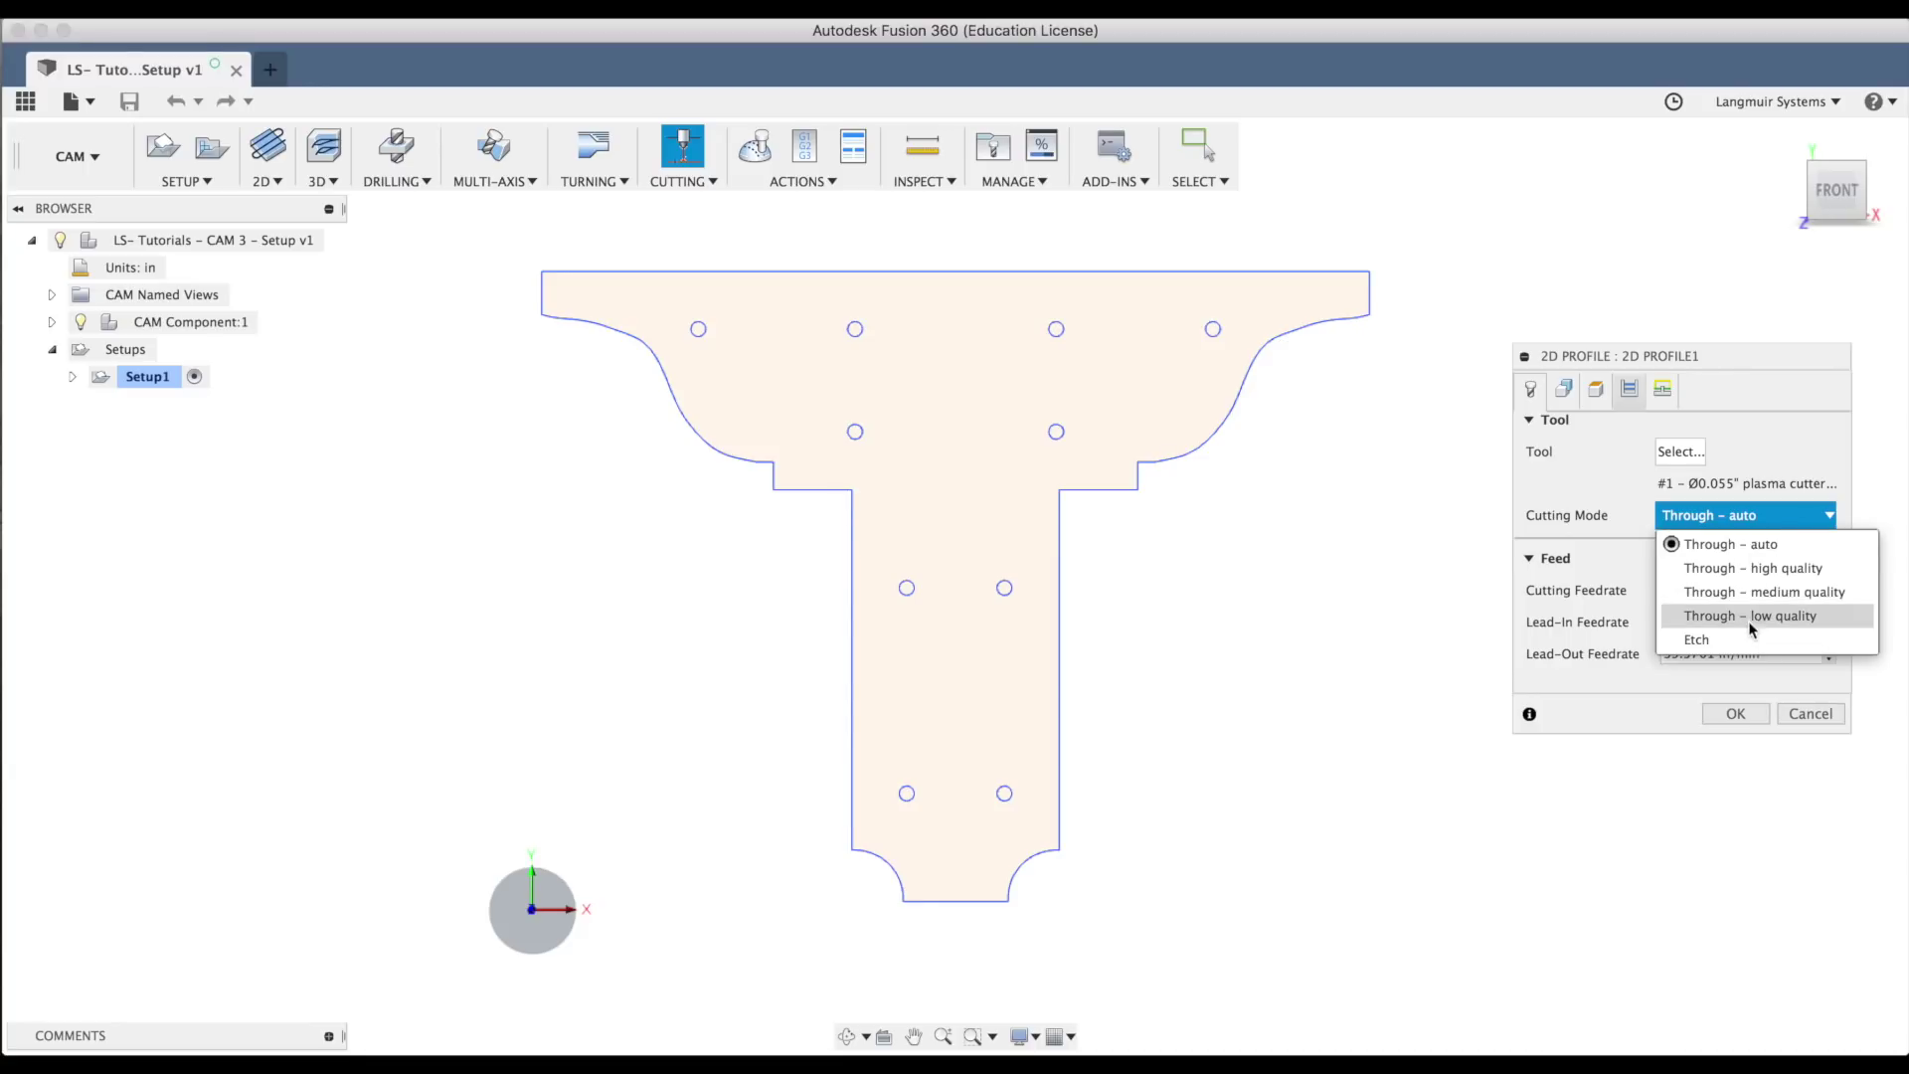
left_click(1758, 545)
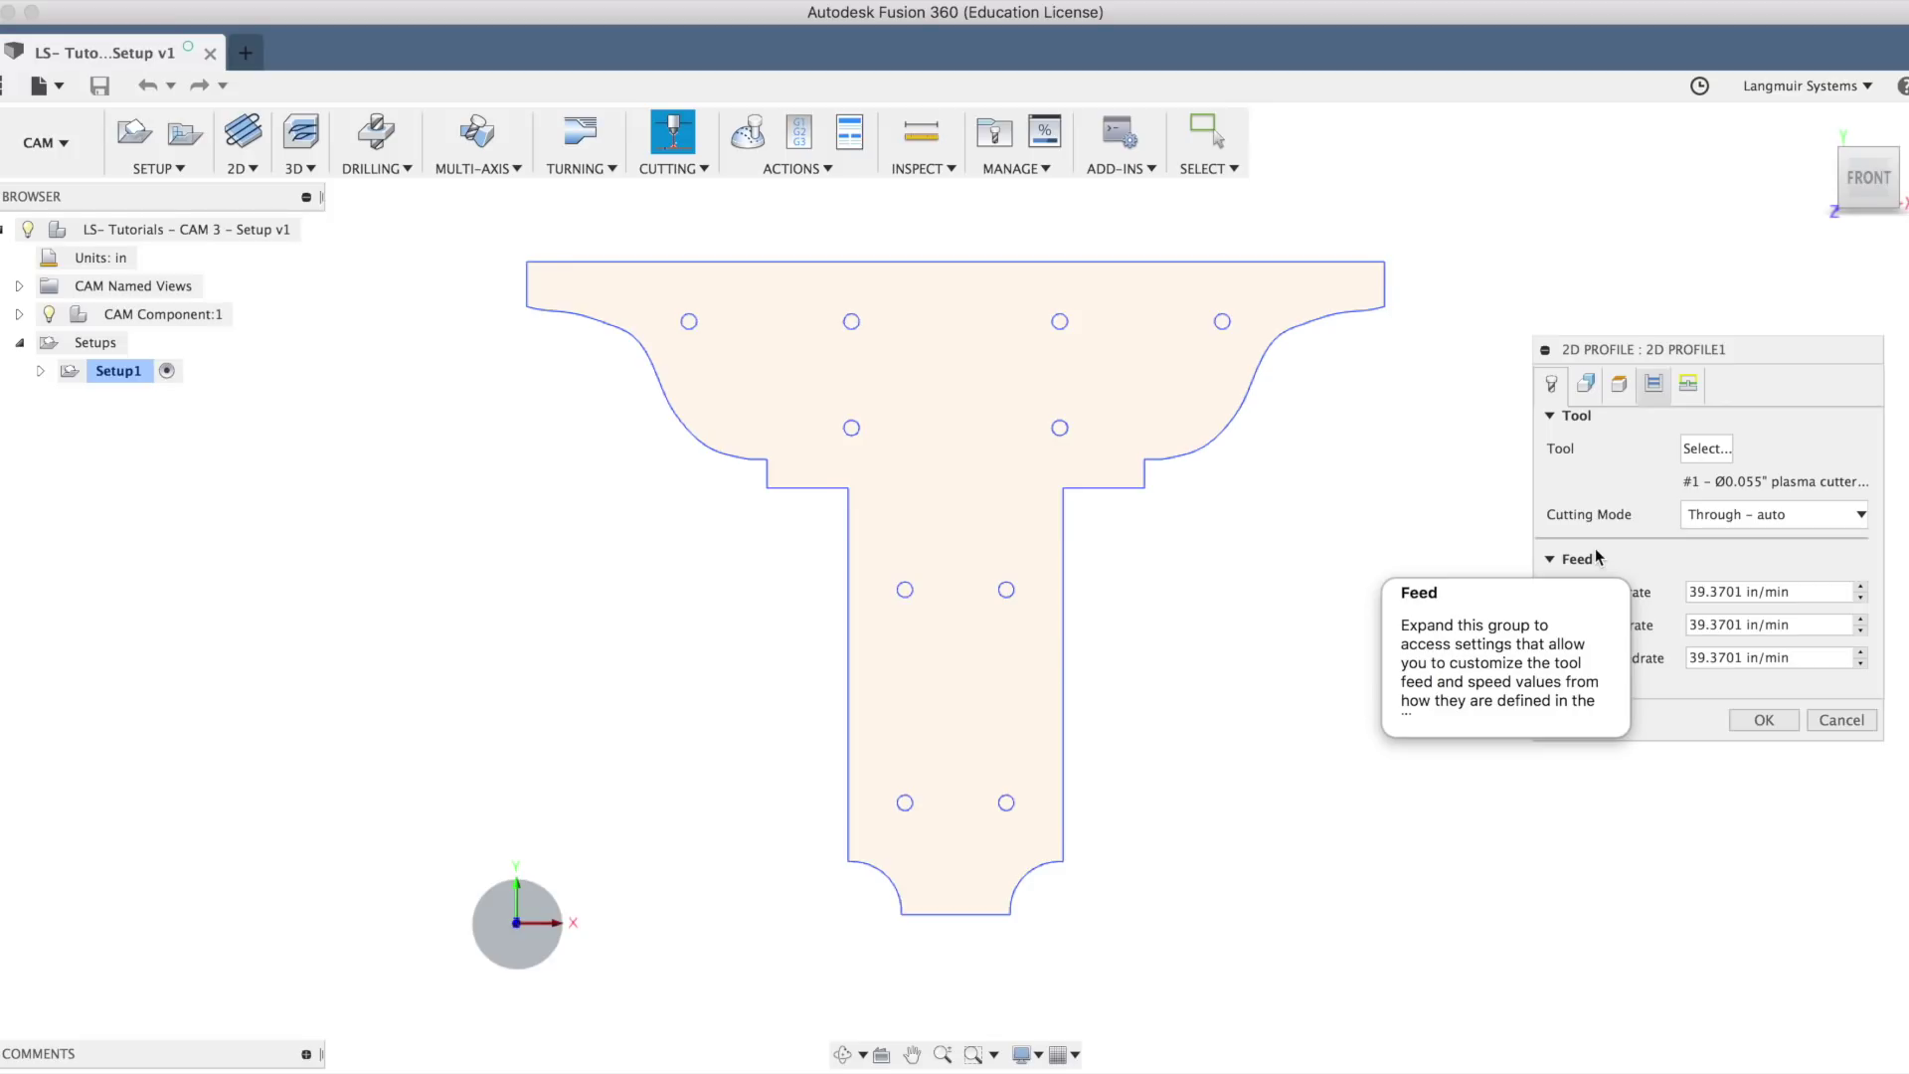
left_click(1657, 582)
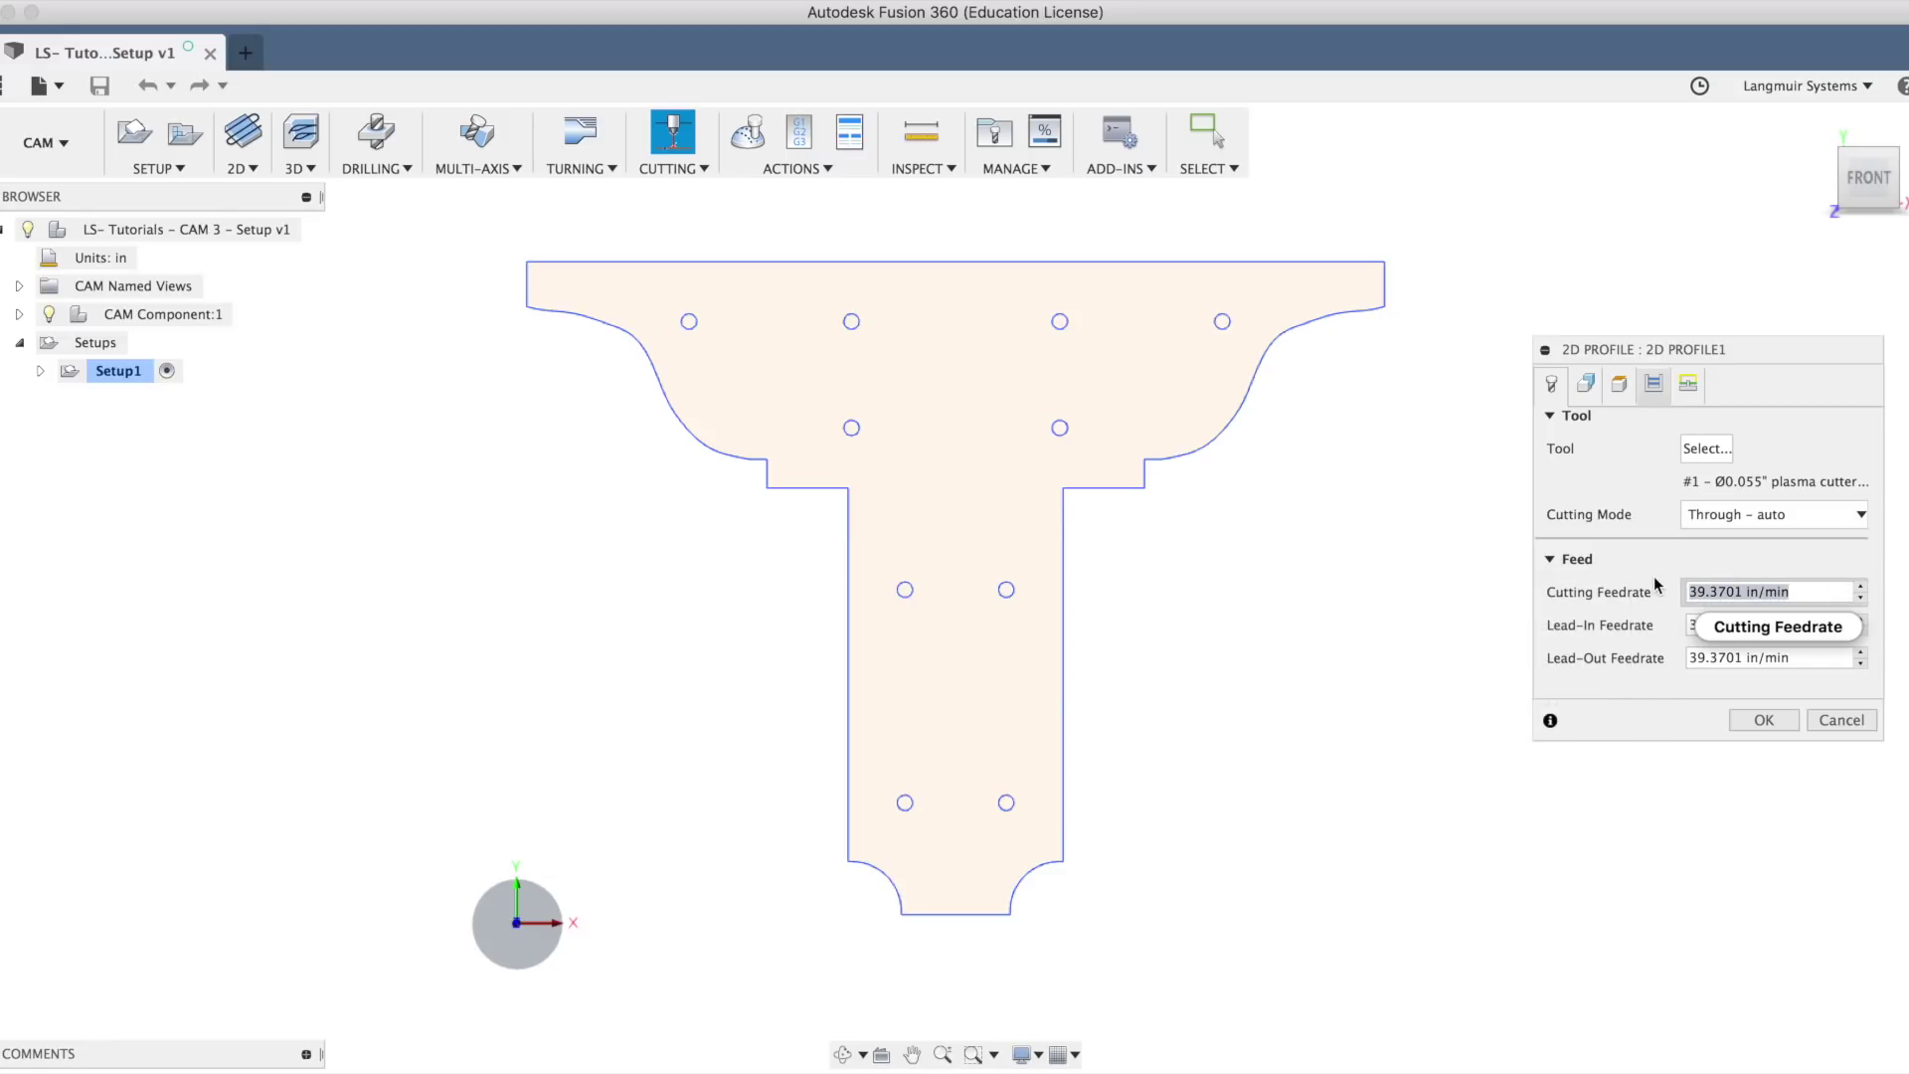
type("100")
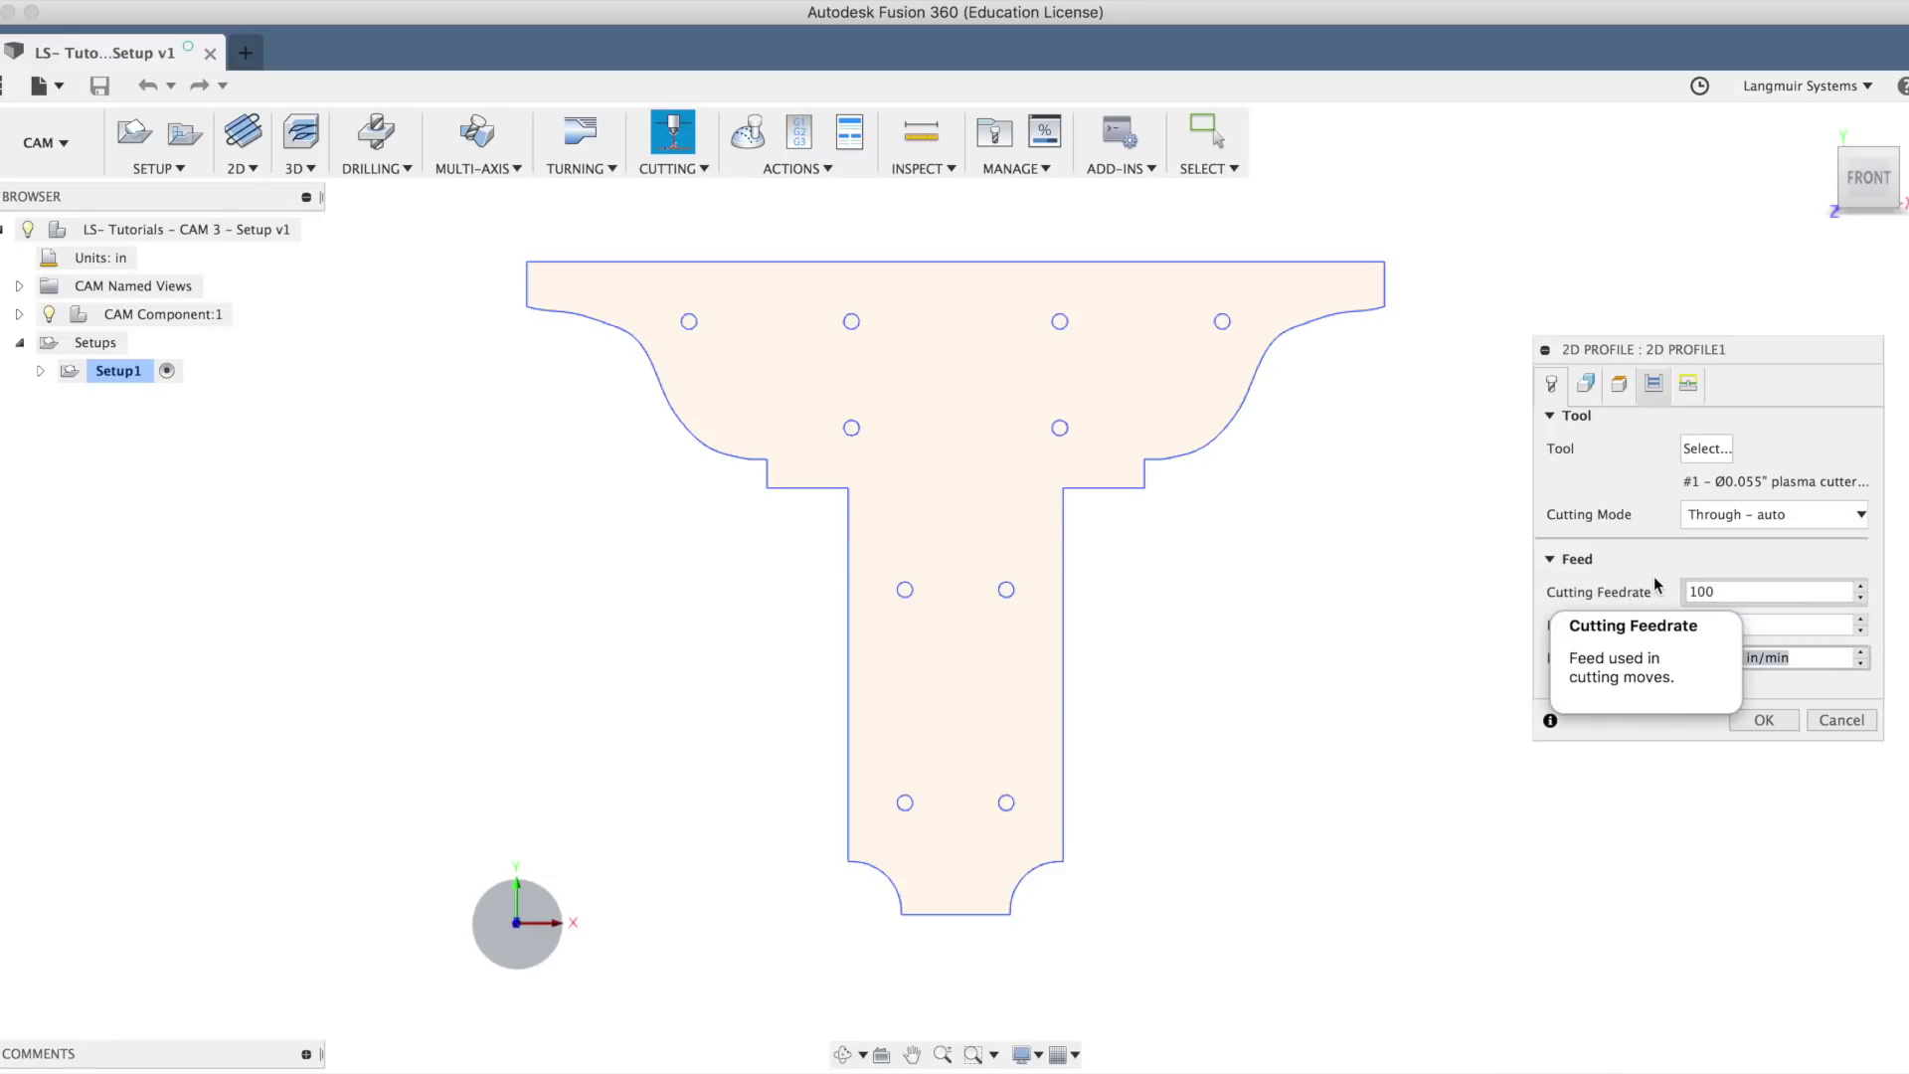
type("100")
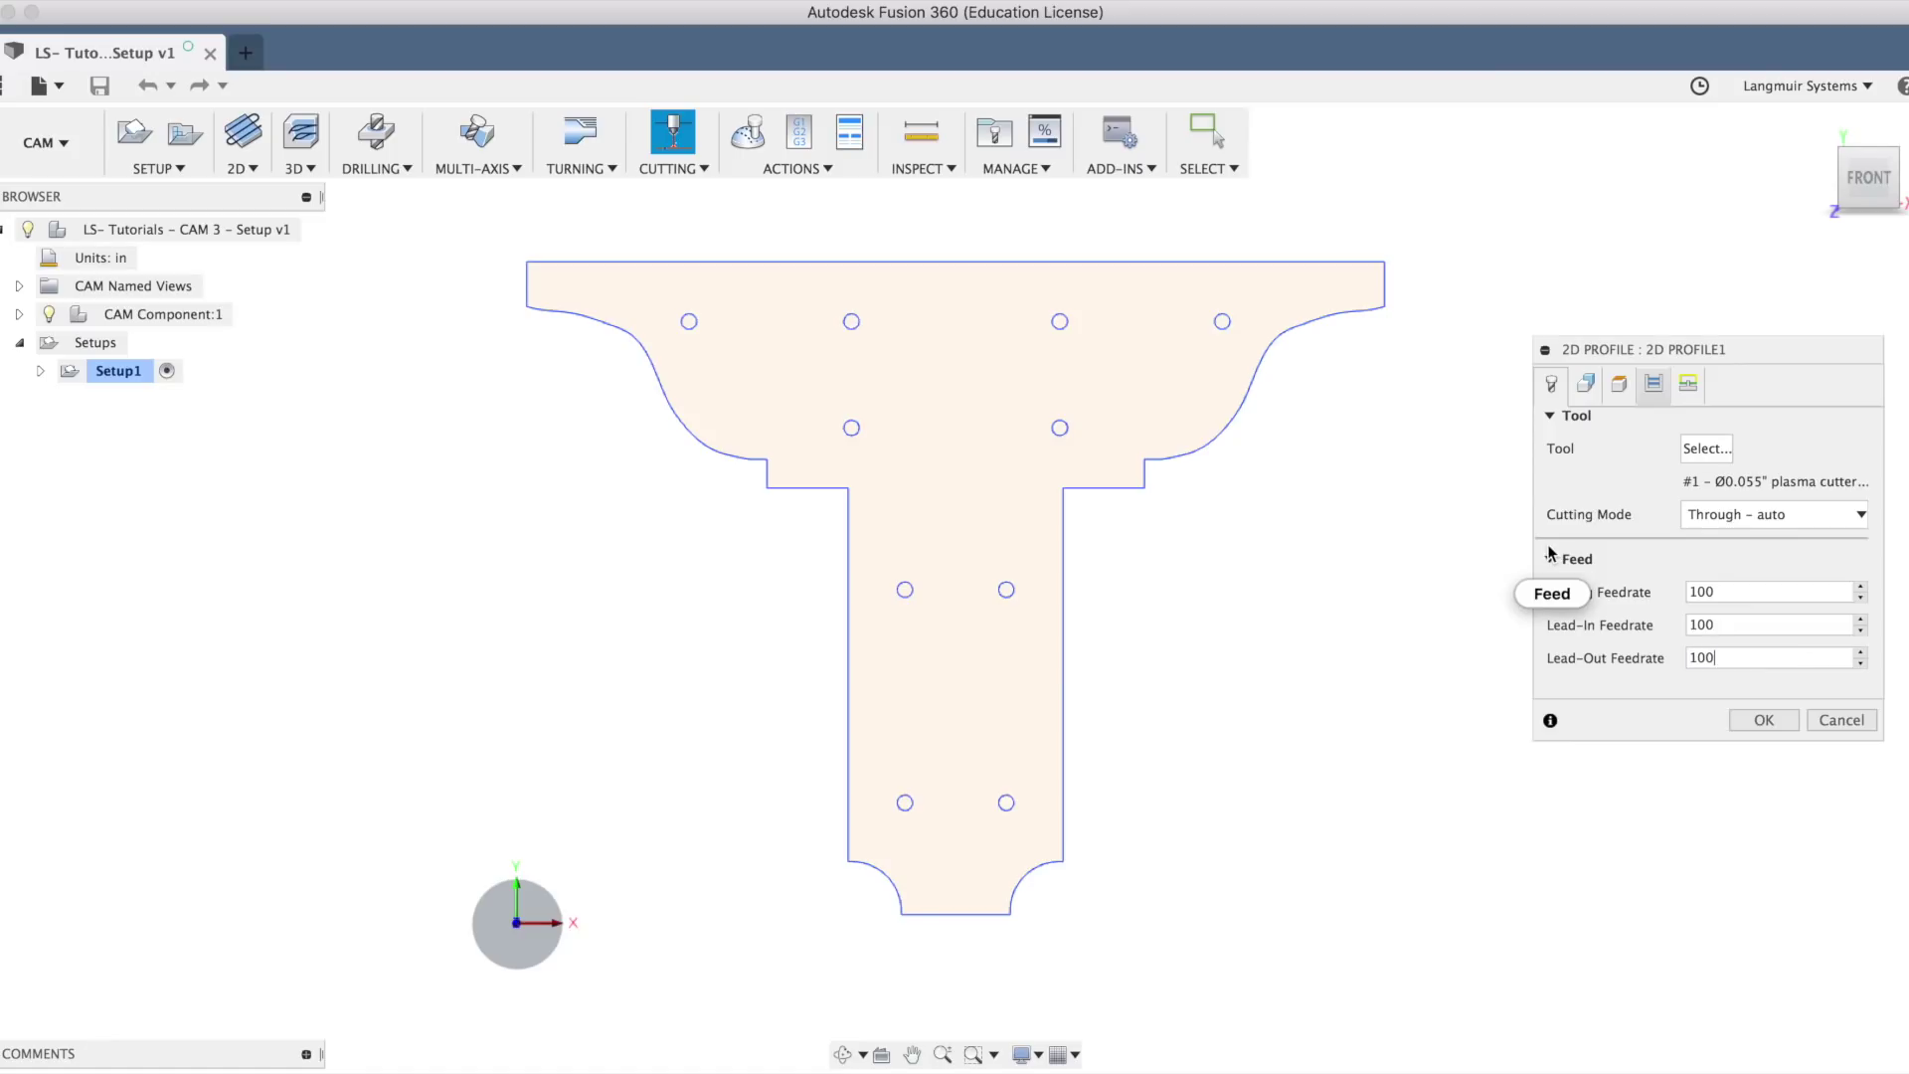
key("Tab")
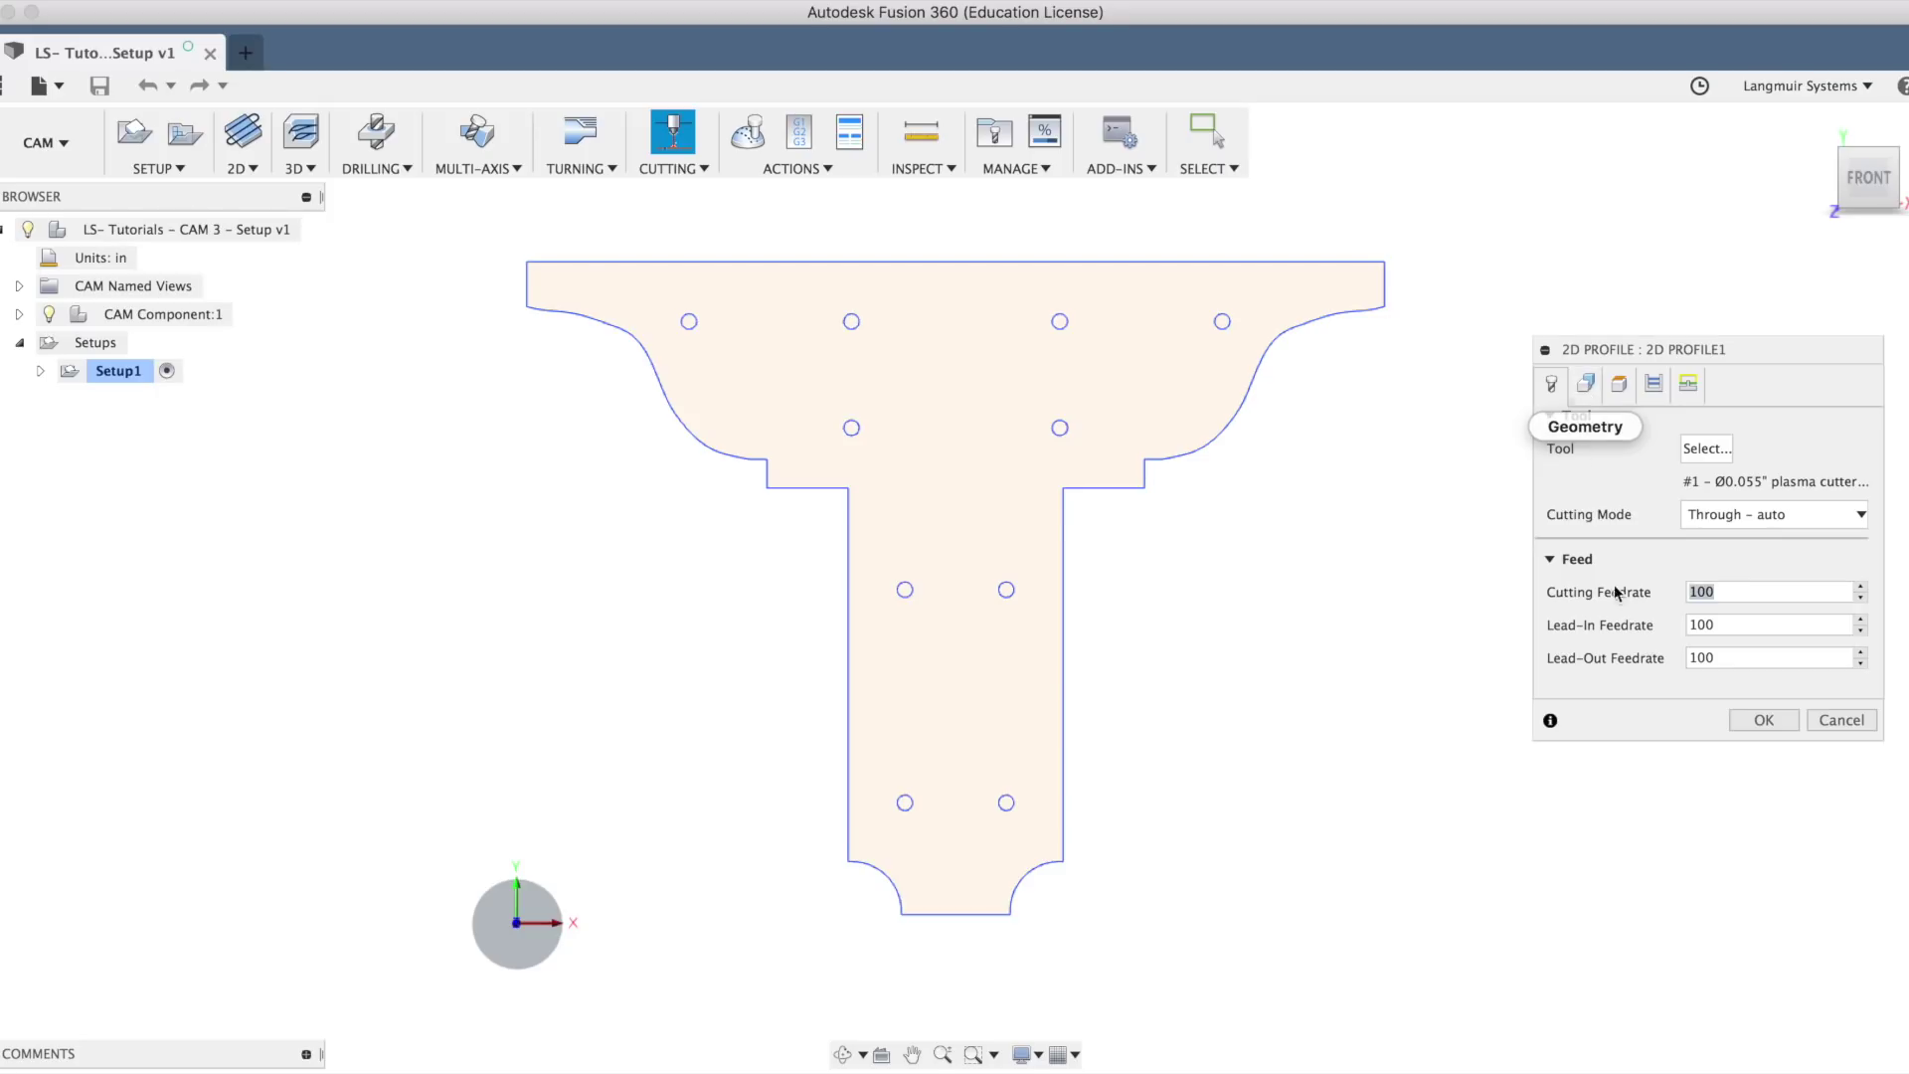
left_click(1742, 721)
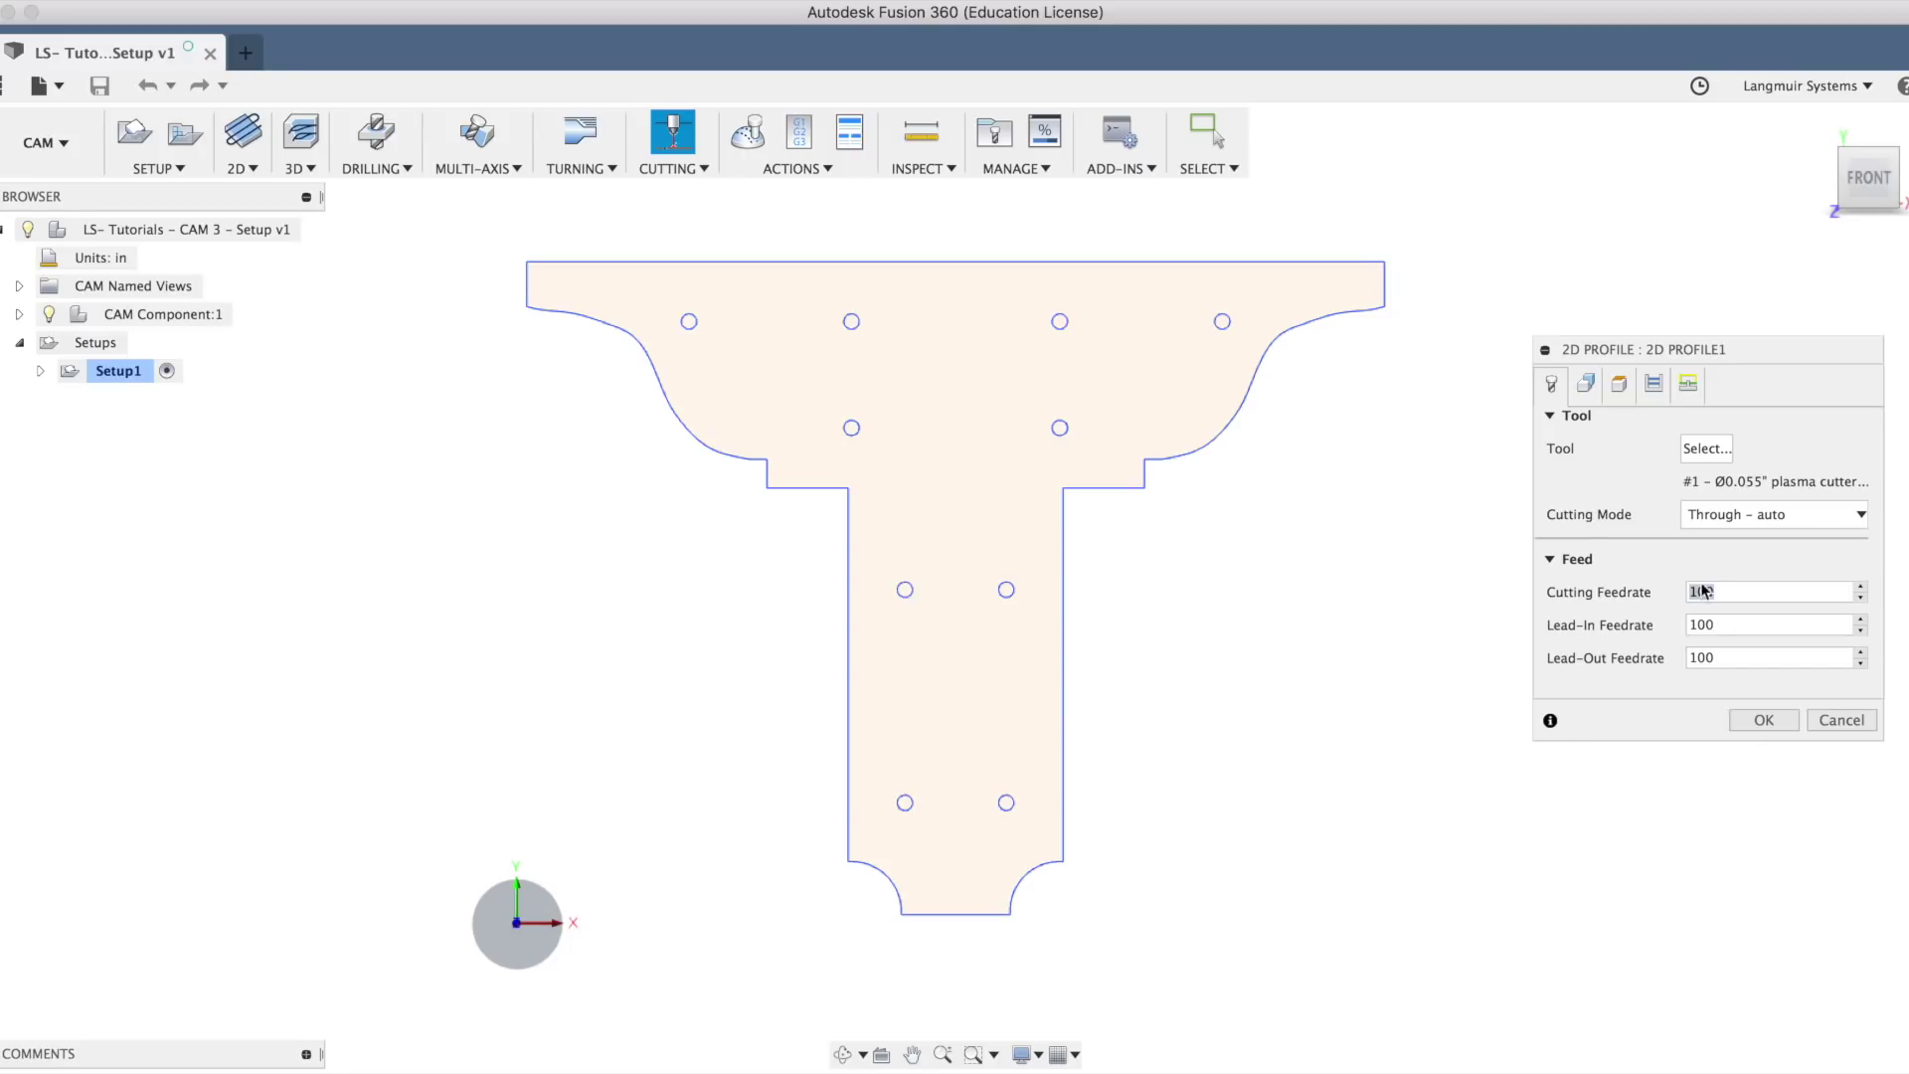
Step: Select the bracket's outer outline and all ten holes as cutting contours, with the outline's direction arrow on the outside
left_click(1588, 385)
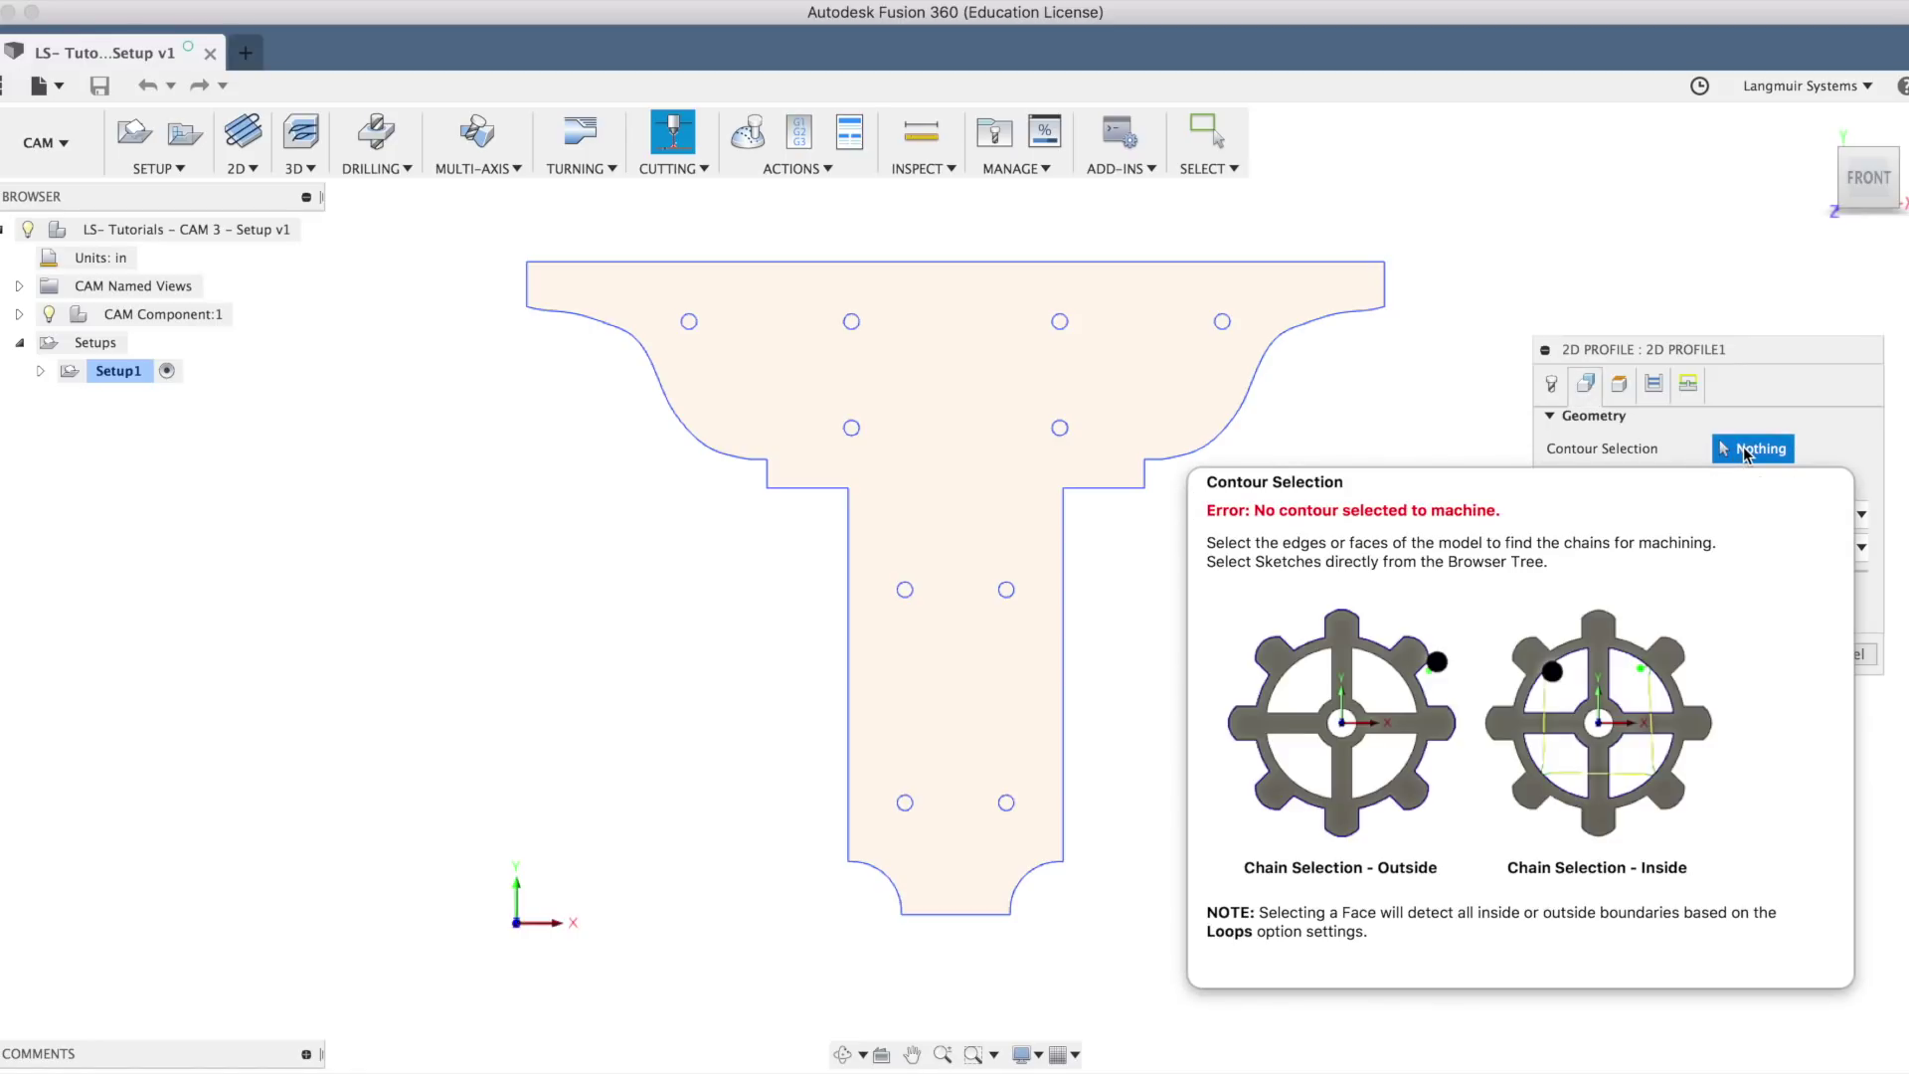
left_click(837, 263)
left_click(690, 321)
left_click(852, 322)
left_click(1061, 321)
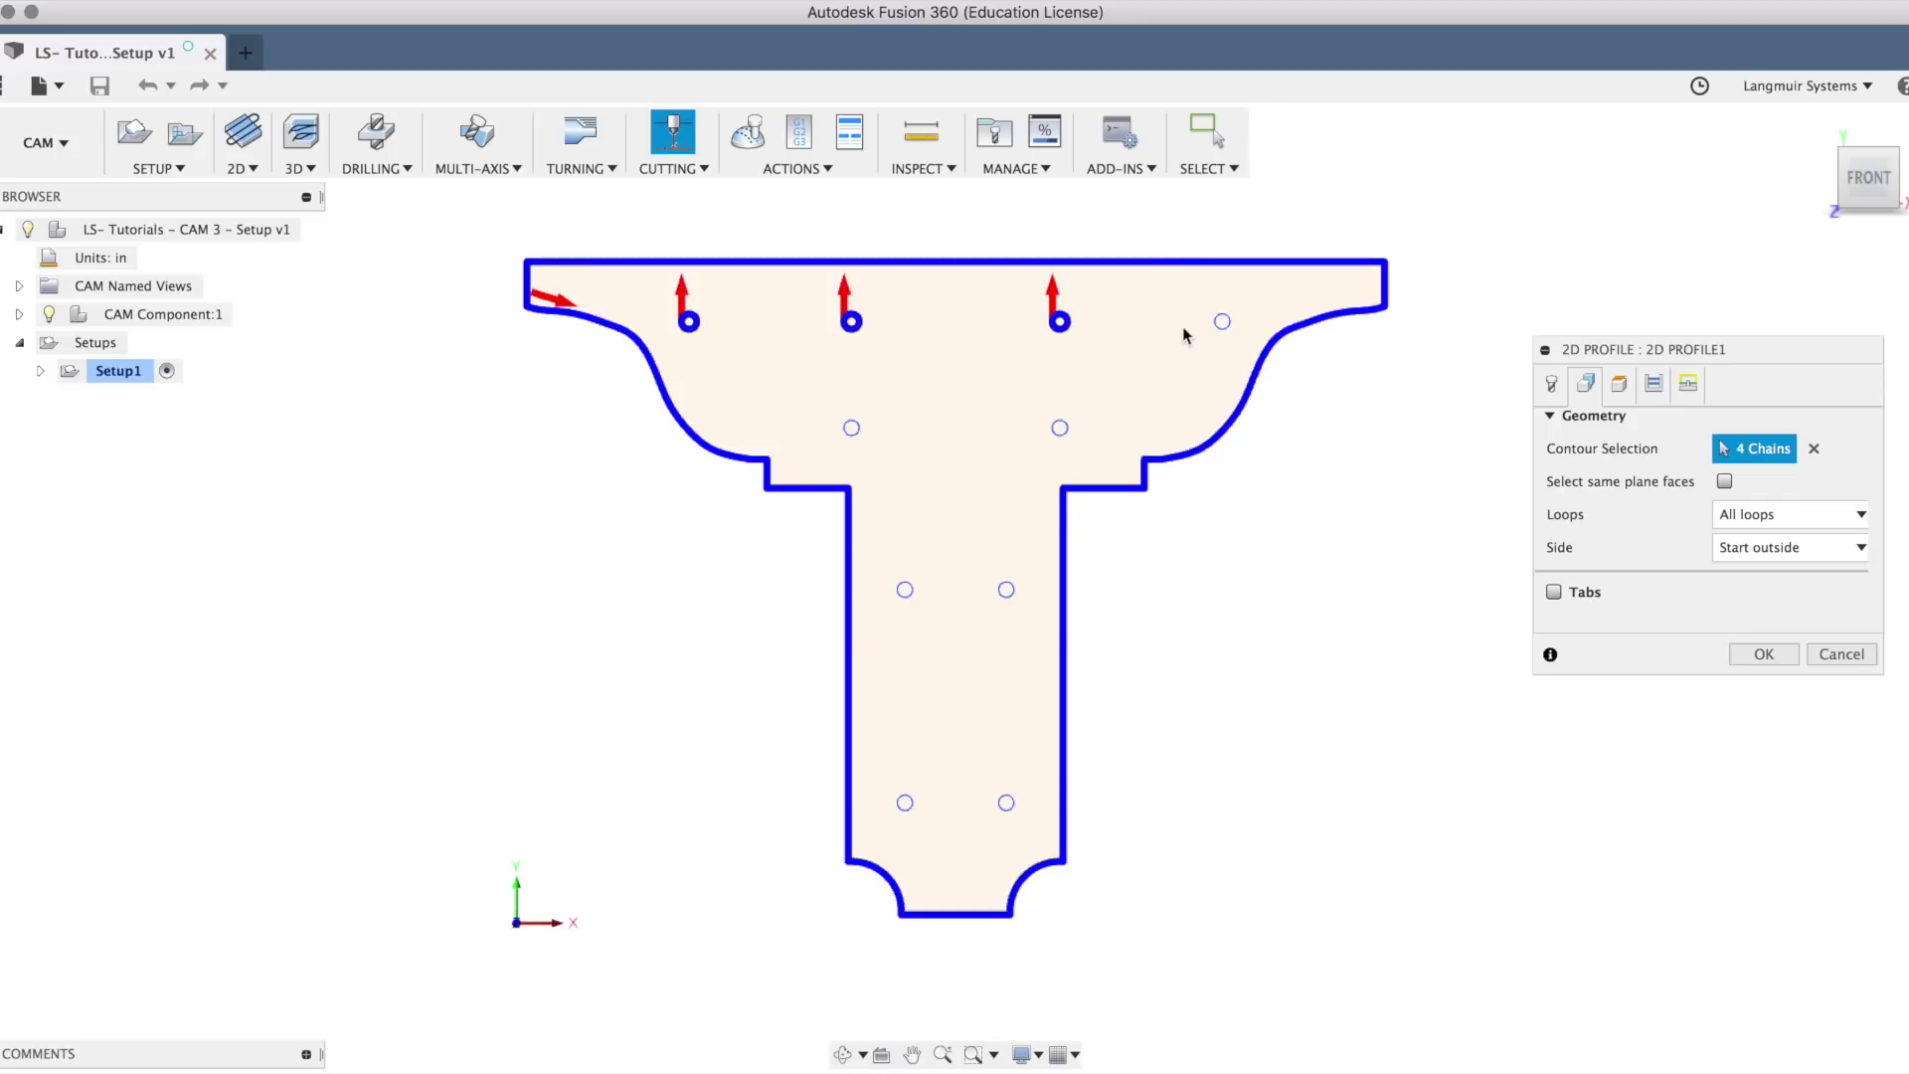
left_click(1222, 321)
left_click(851, 428)
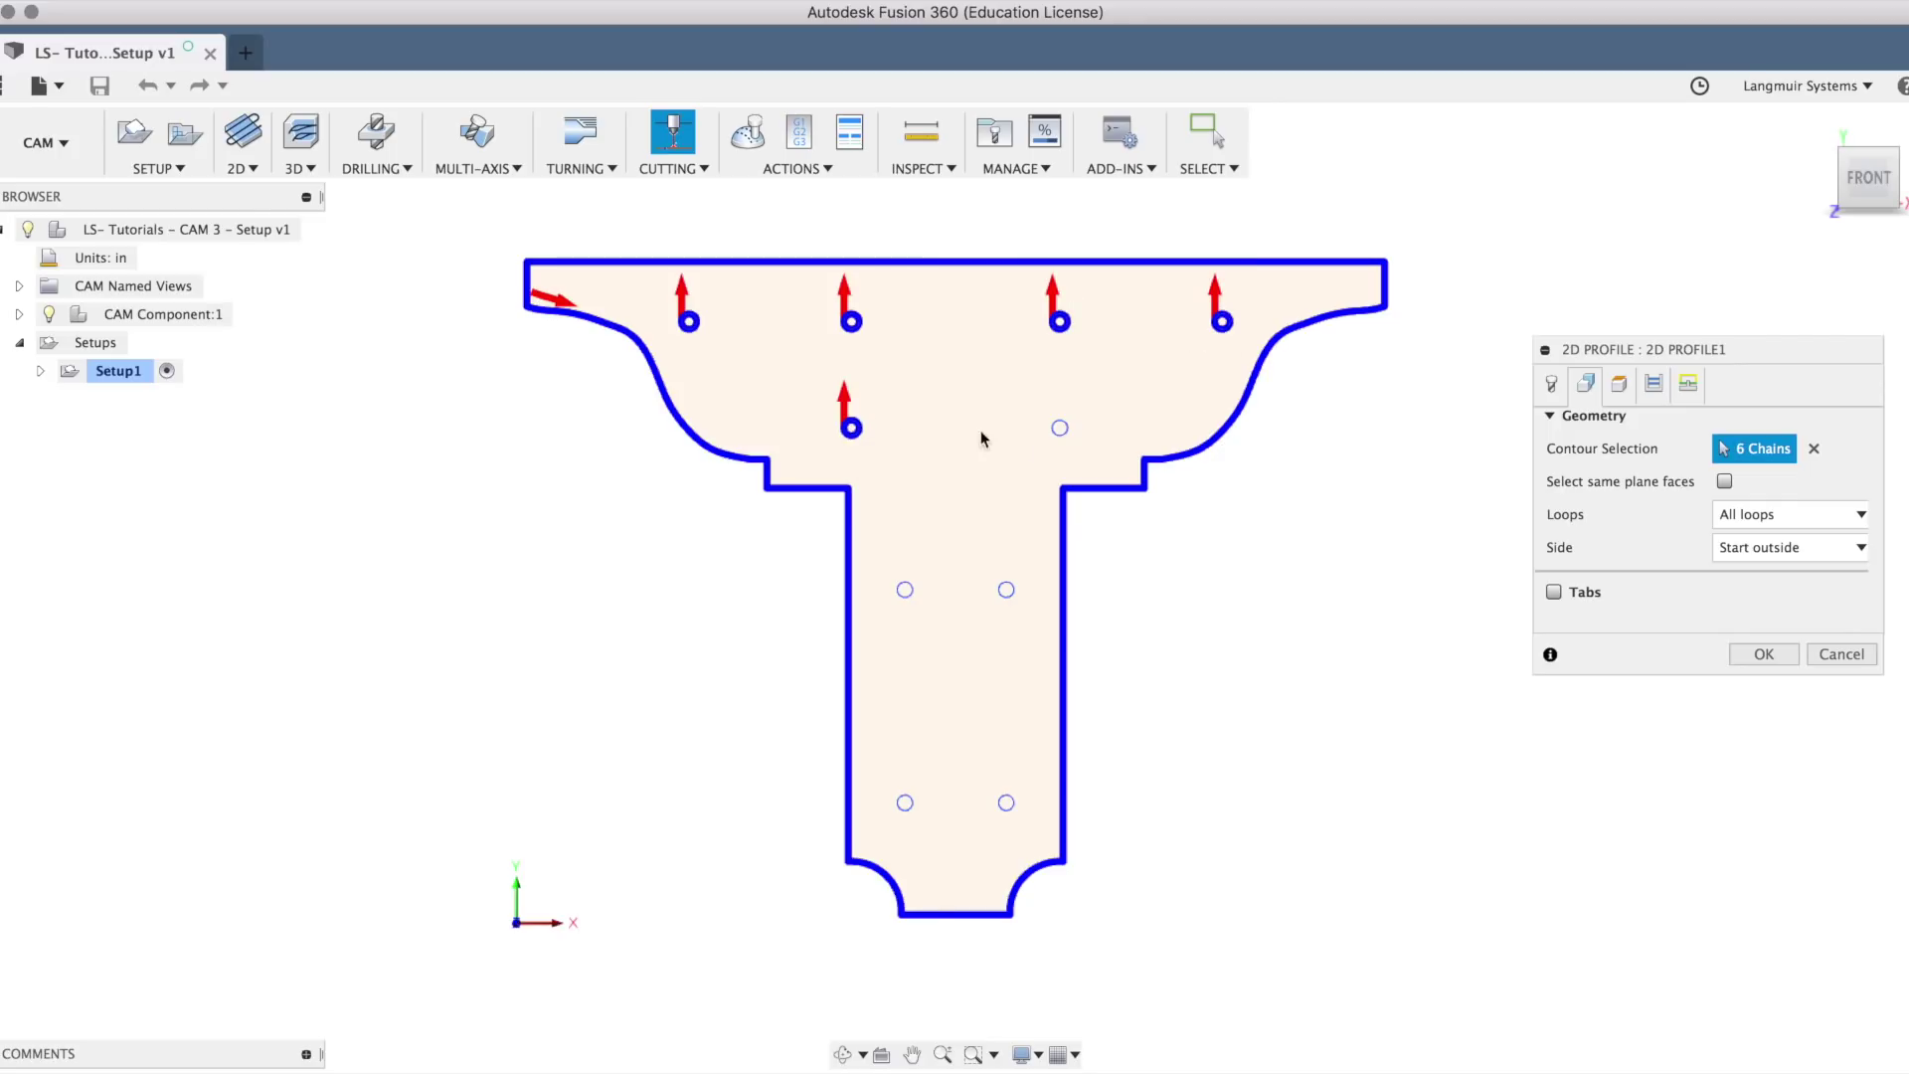
left_click(1060, 427)
left_click(905, 590)
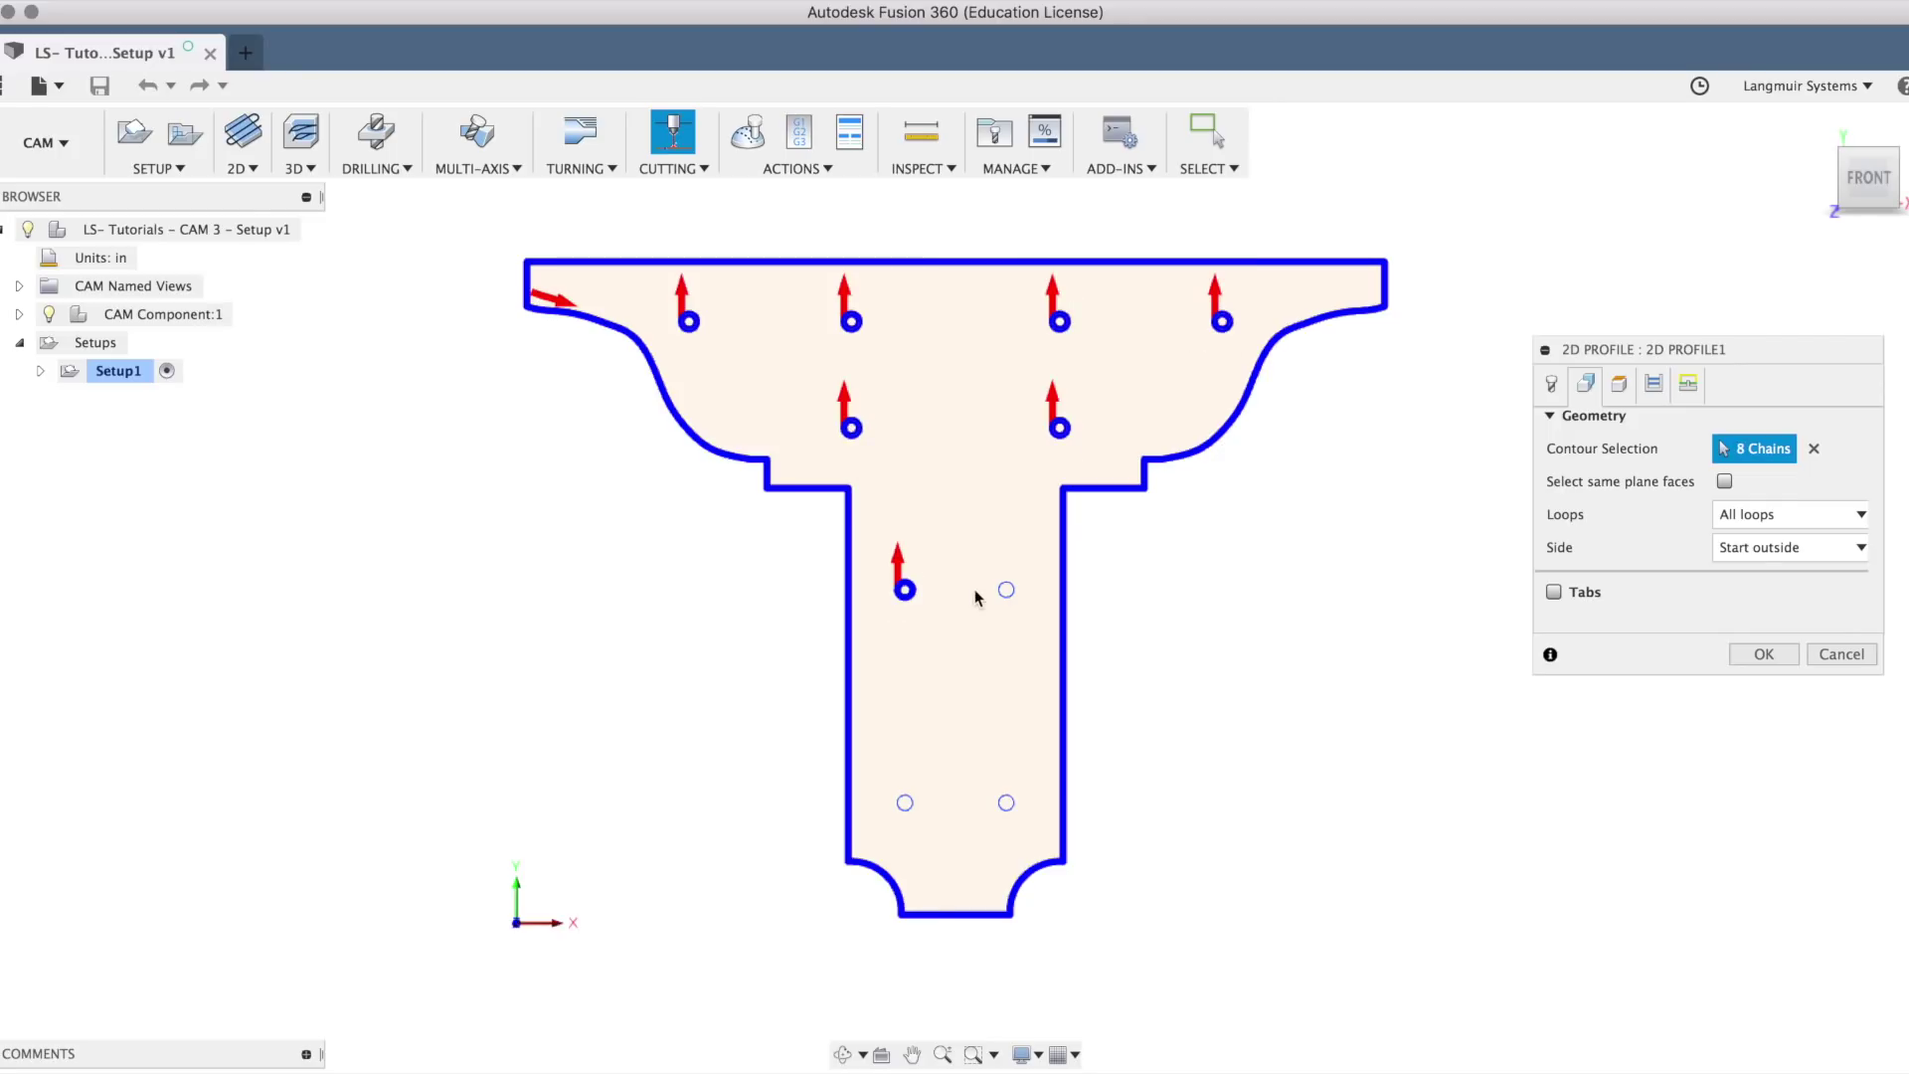
left_click(1006, 589)
left_click(904, 803)
left_click(1007, 803)
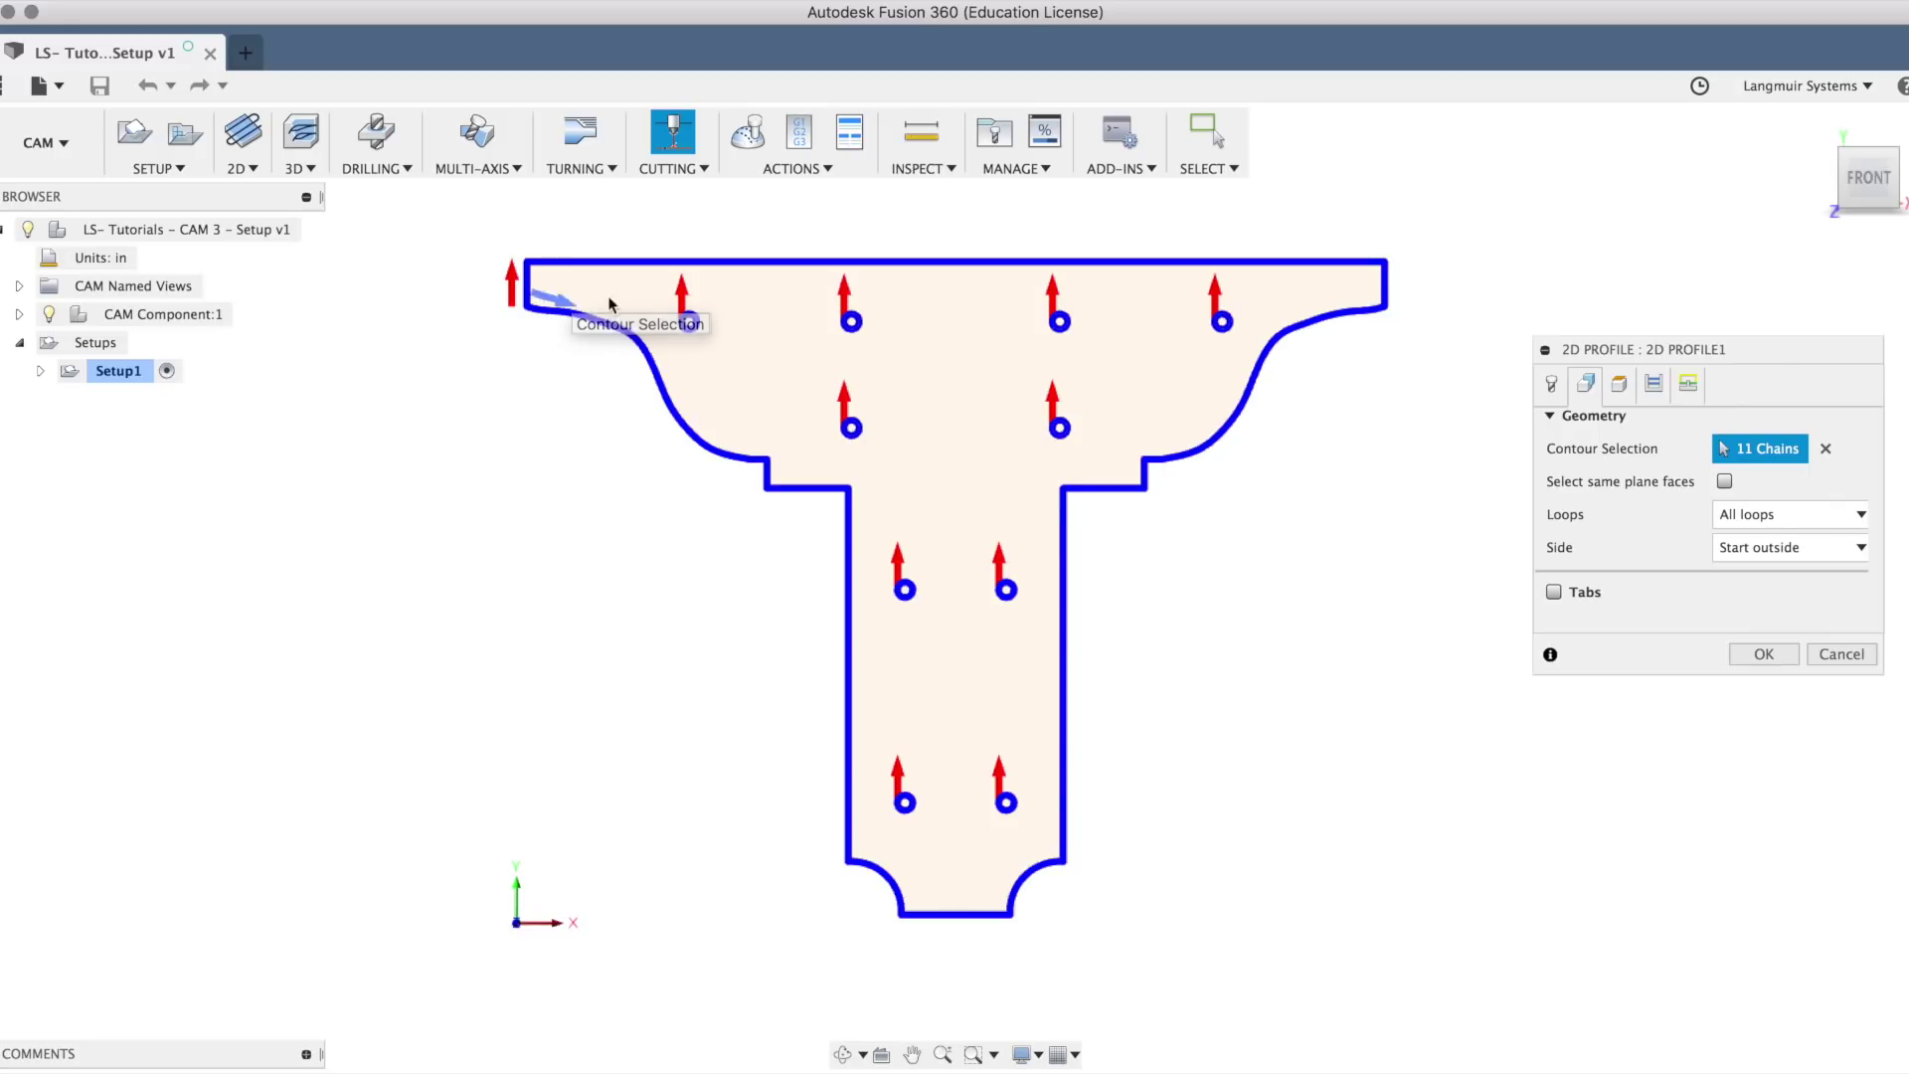
Step: Examine the direction arrows on the outline and hole contours, the Side setting, and the clearance, retract and top heights
scroll(708, 324, "down", 5)
scroll(708, 324, "up", 4)
scroll(708, 324, "up", 10)
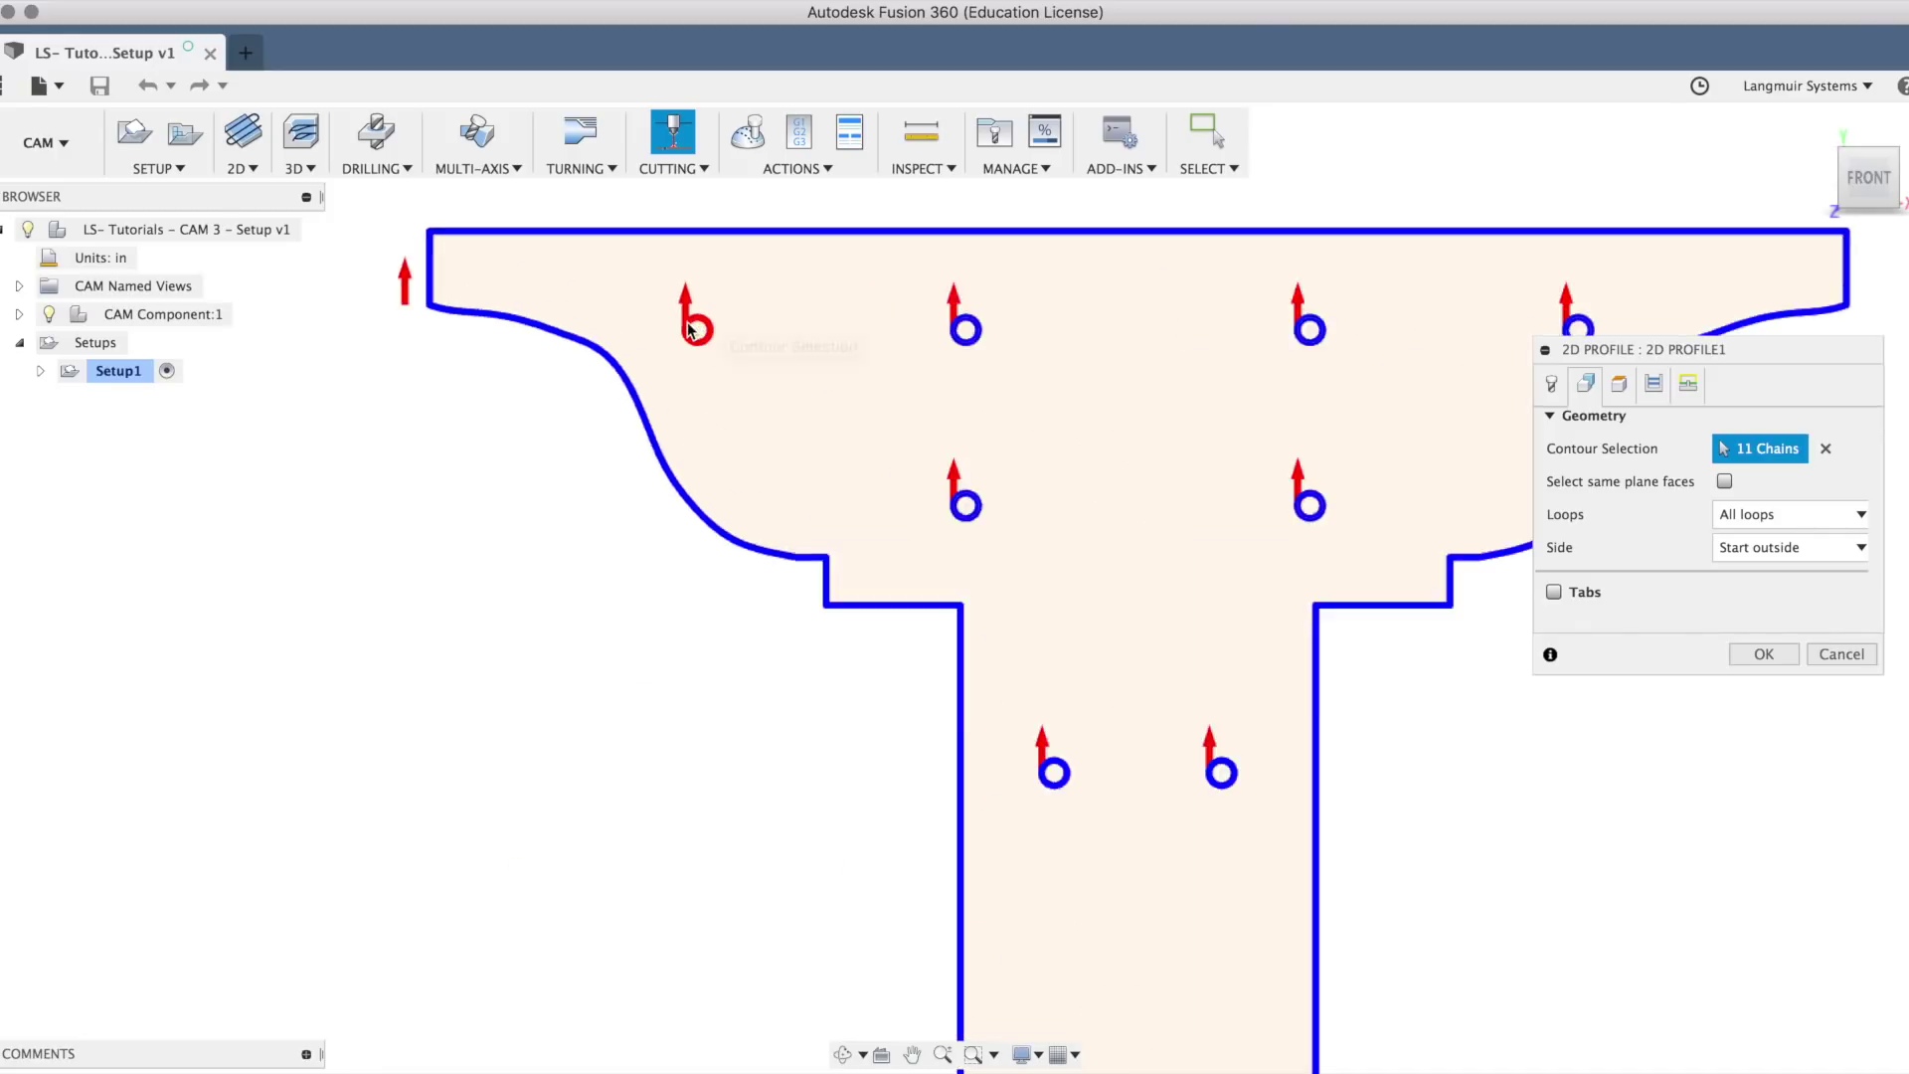
scroll(688, 332, "up", 6)
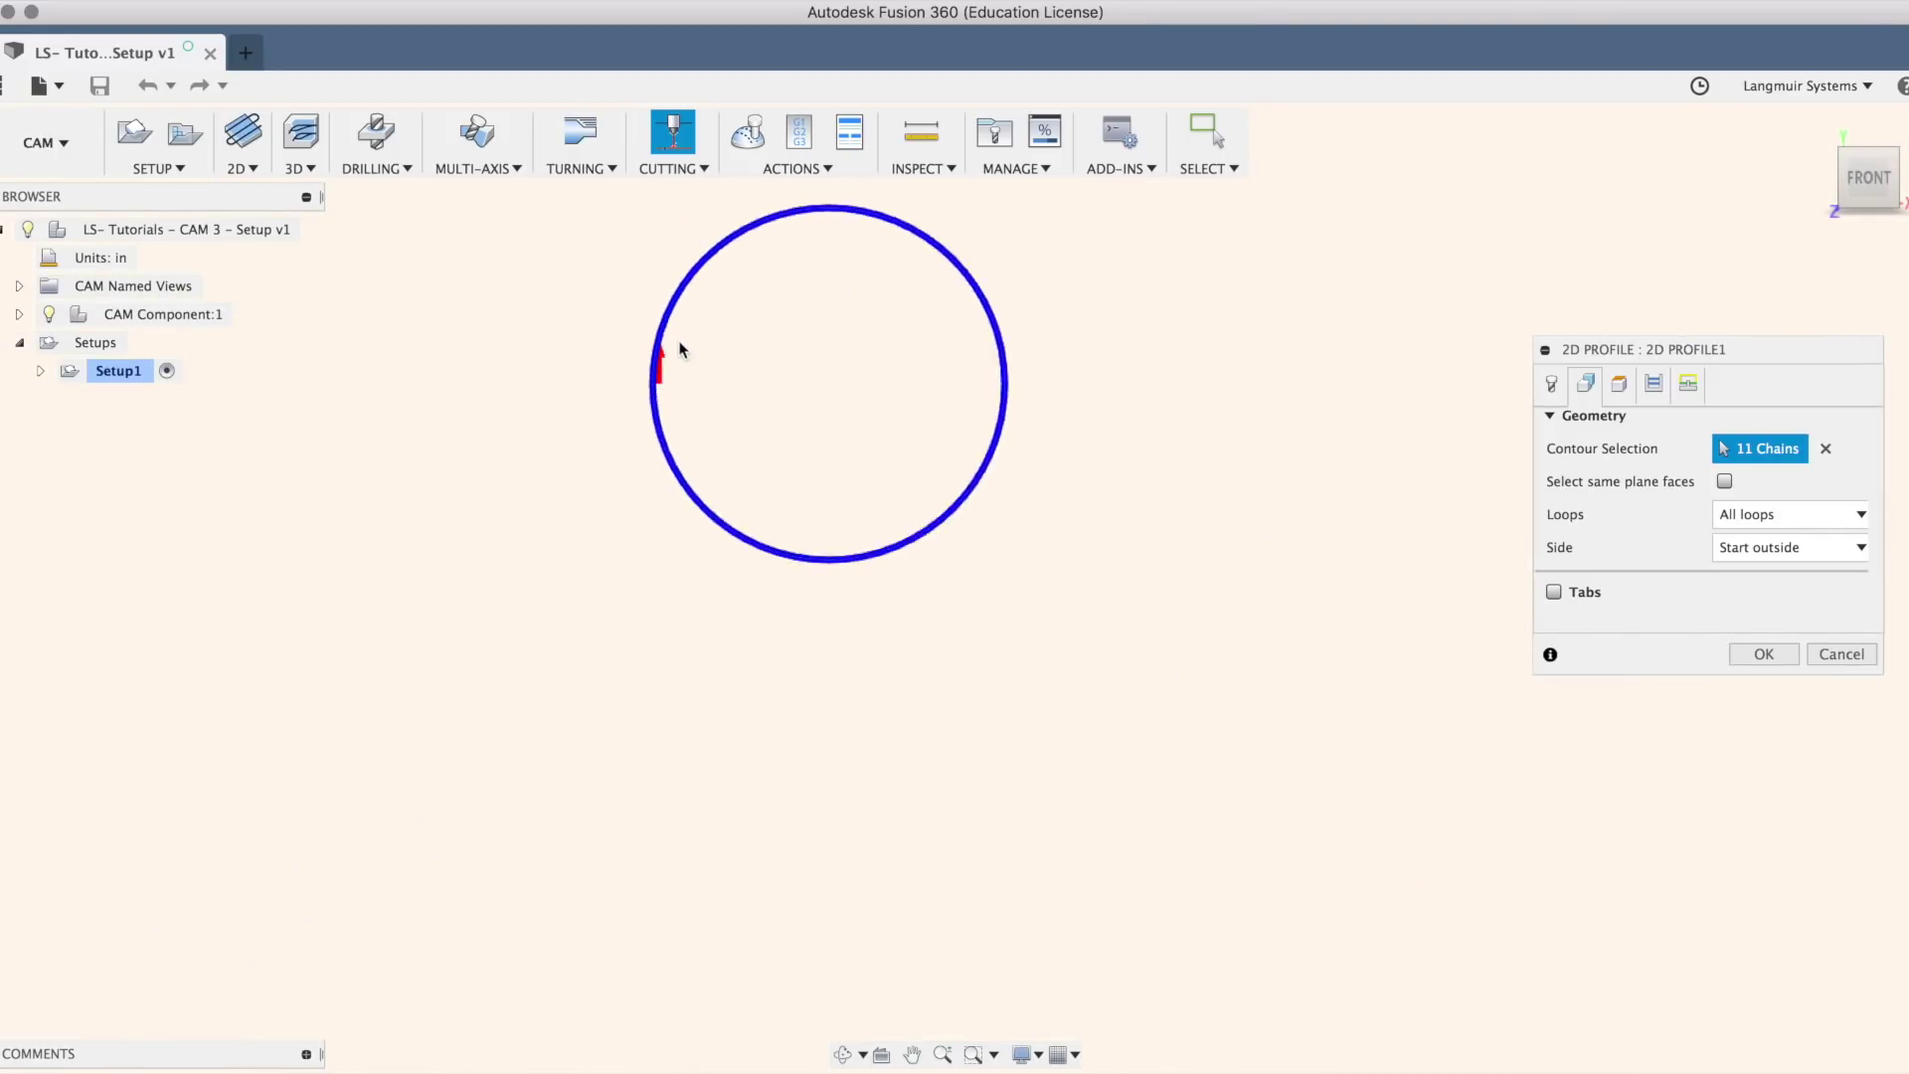
scroll(838, 458, "down", 15)
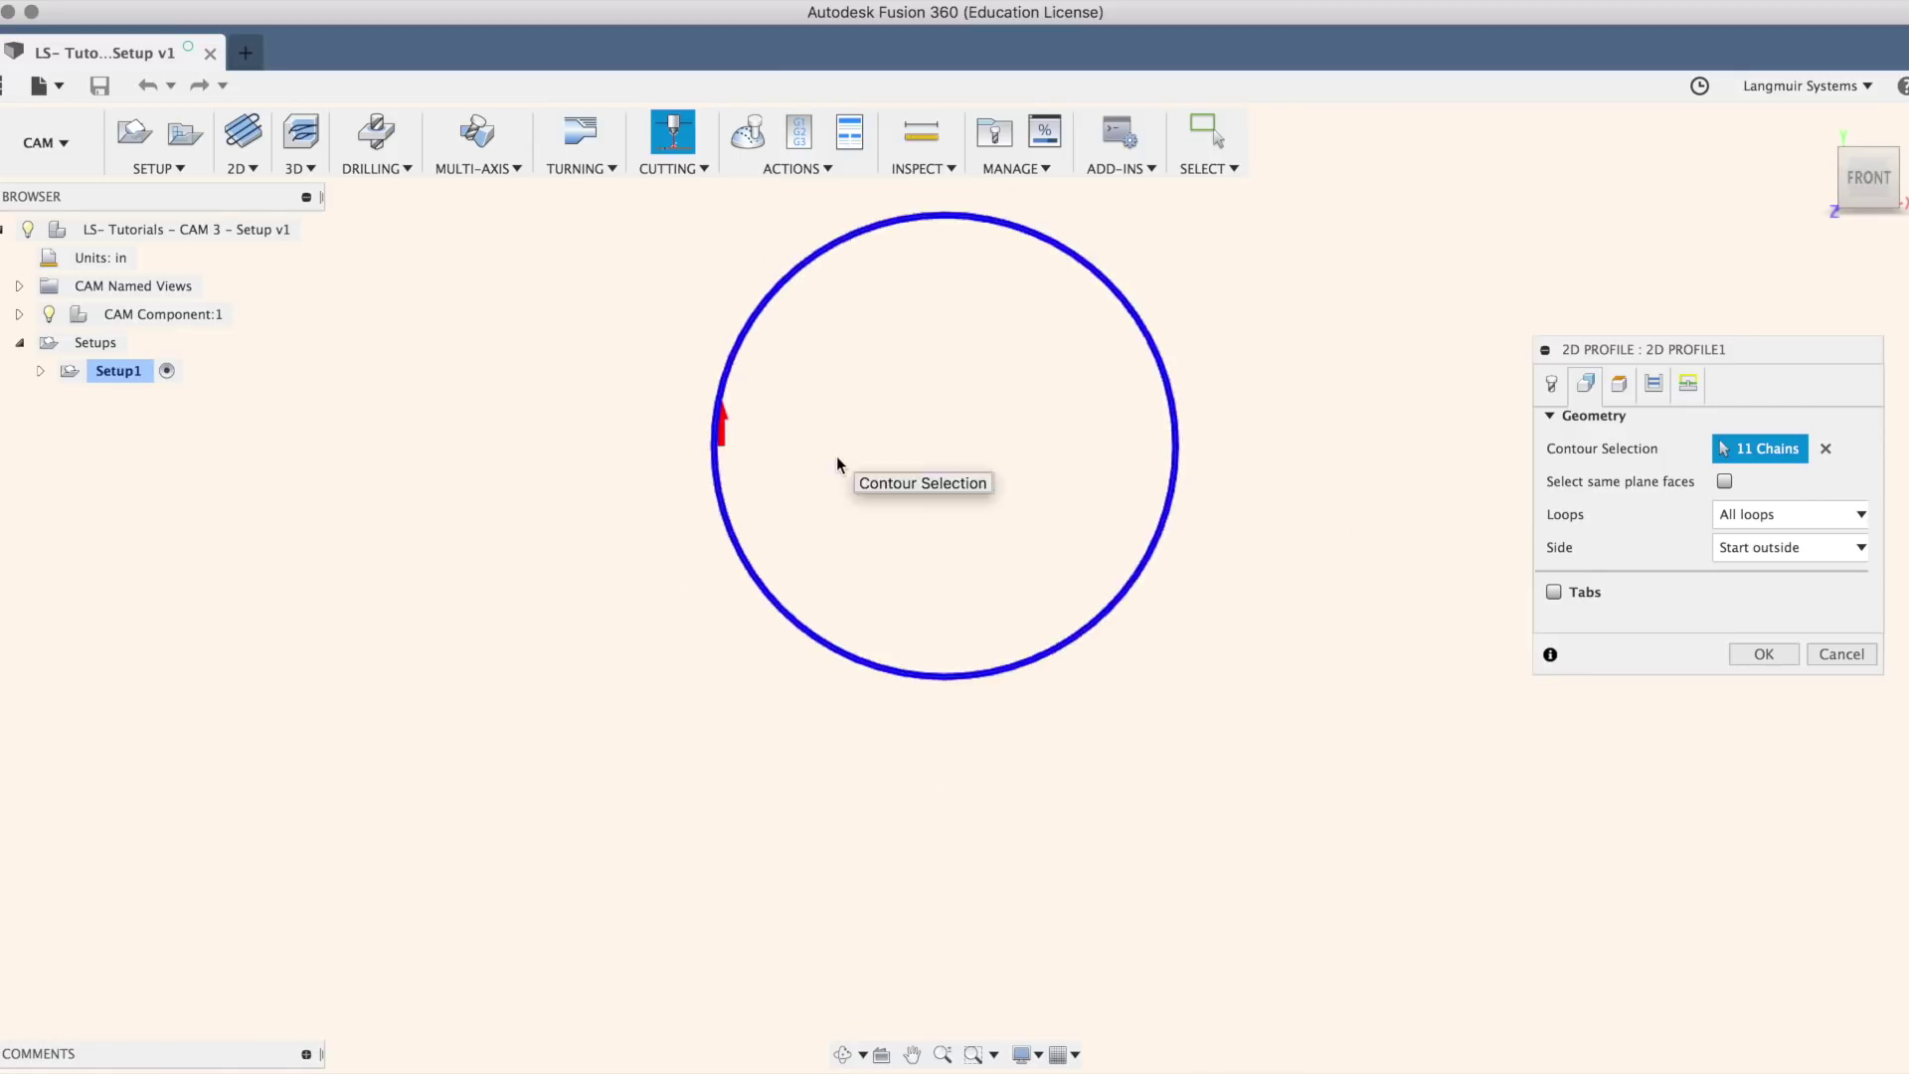
scroll(837, 457, "down", 10)
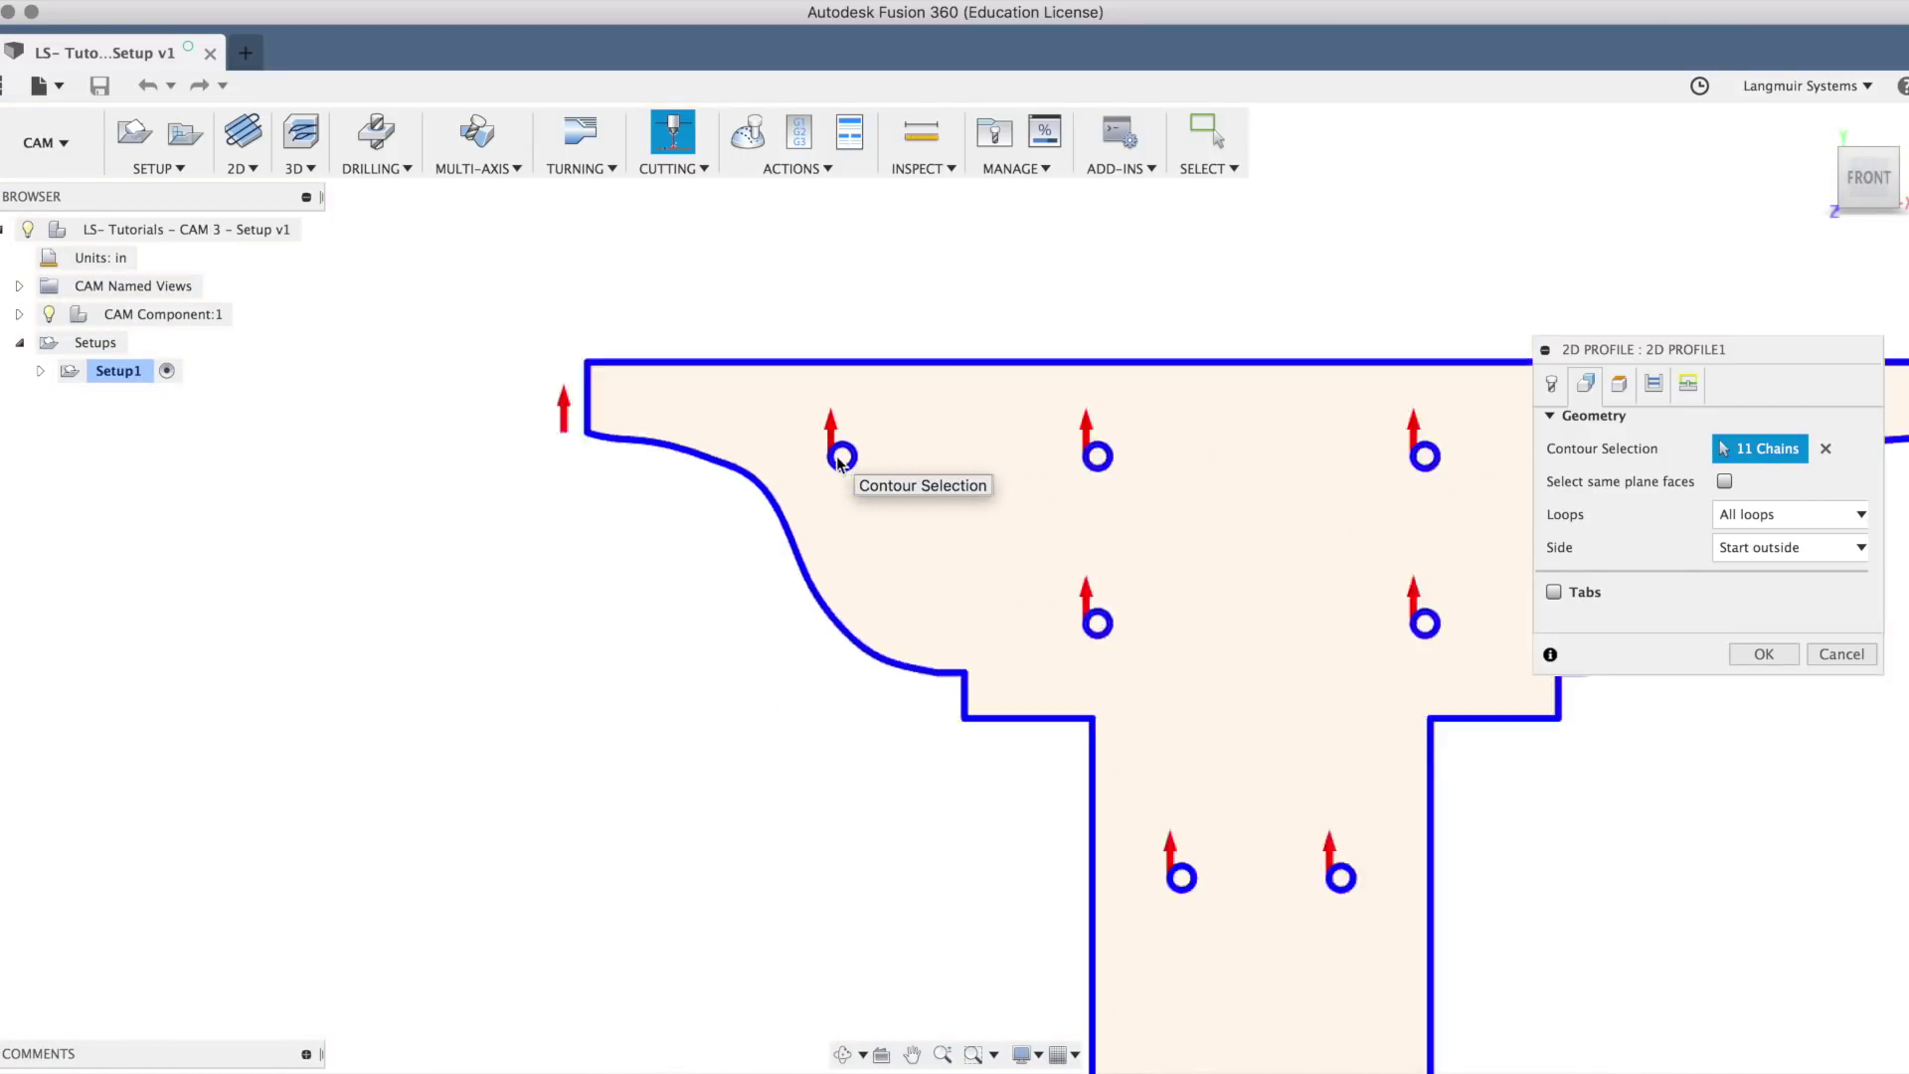
scroll(944, 549, "up", 3)
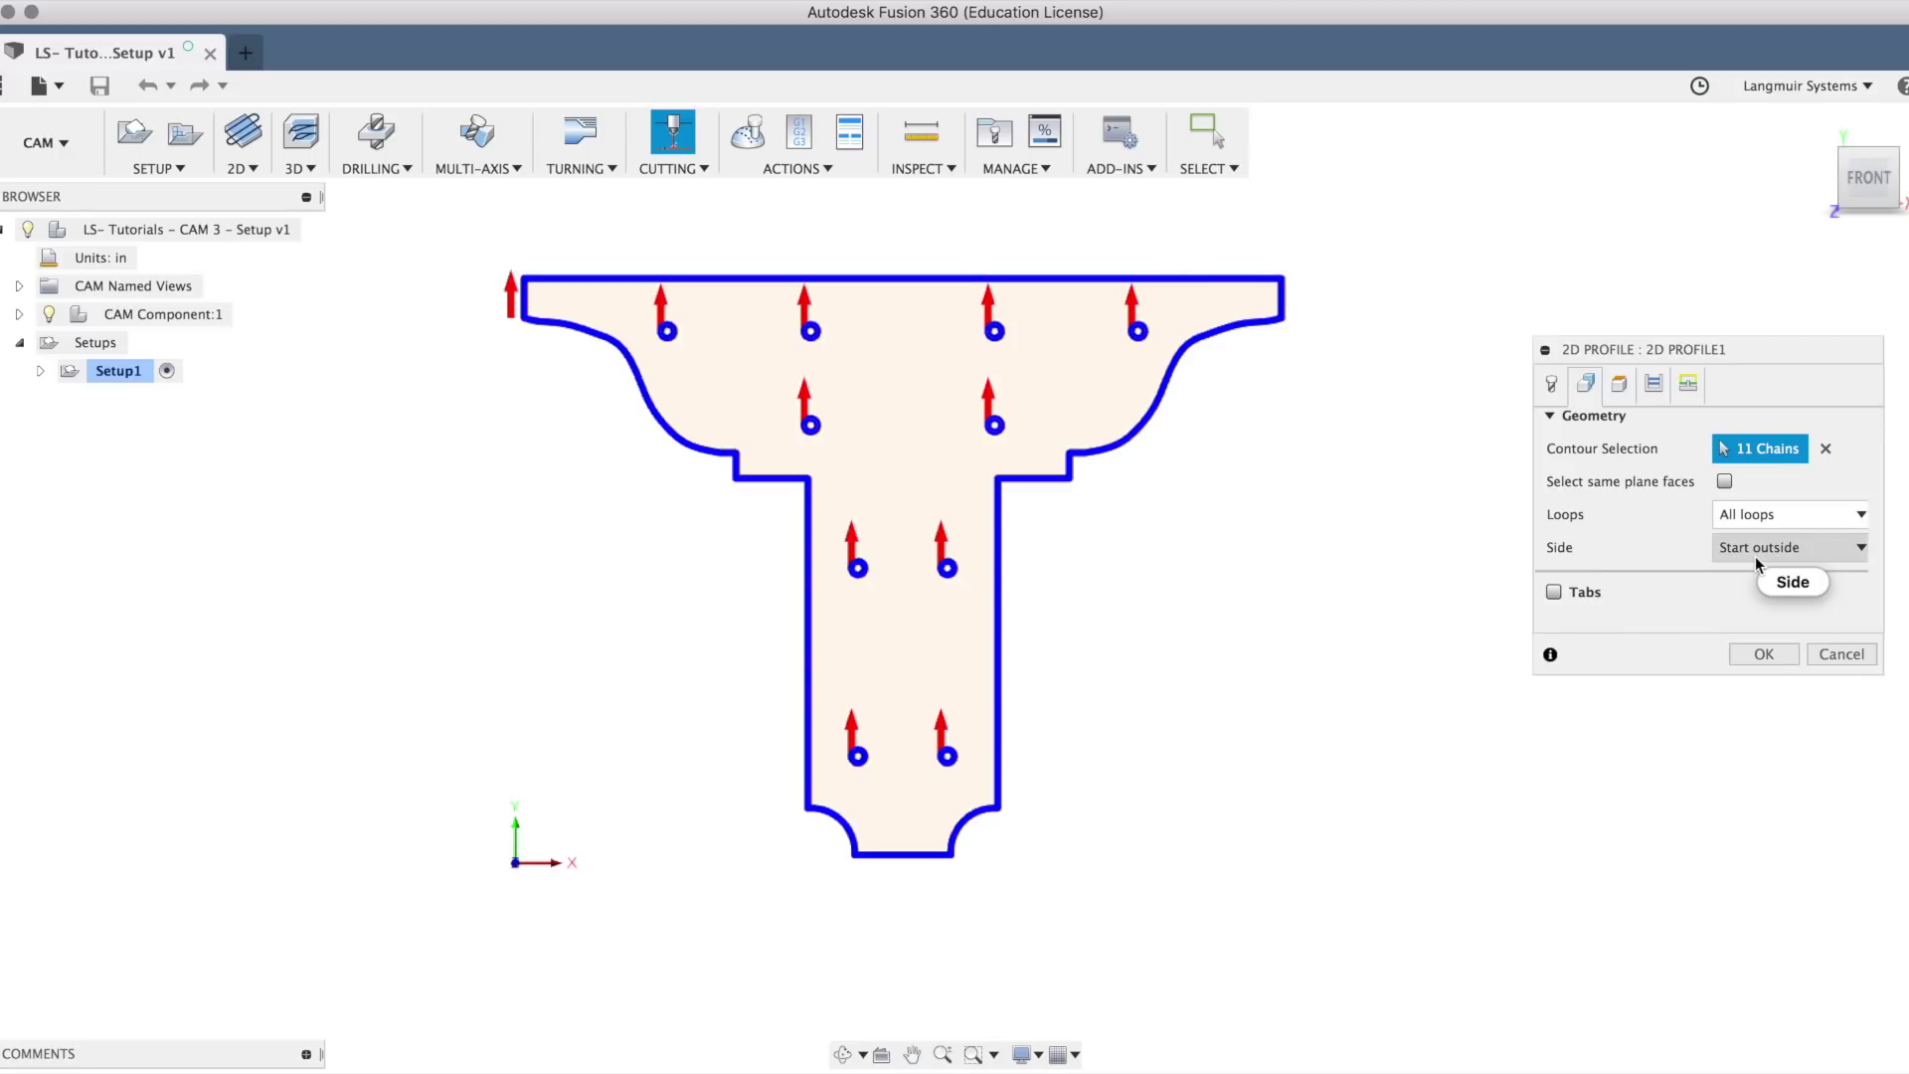
mouse_move(1756, 557)
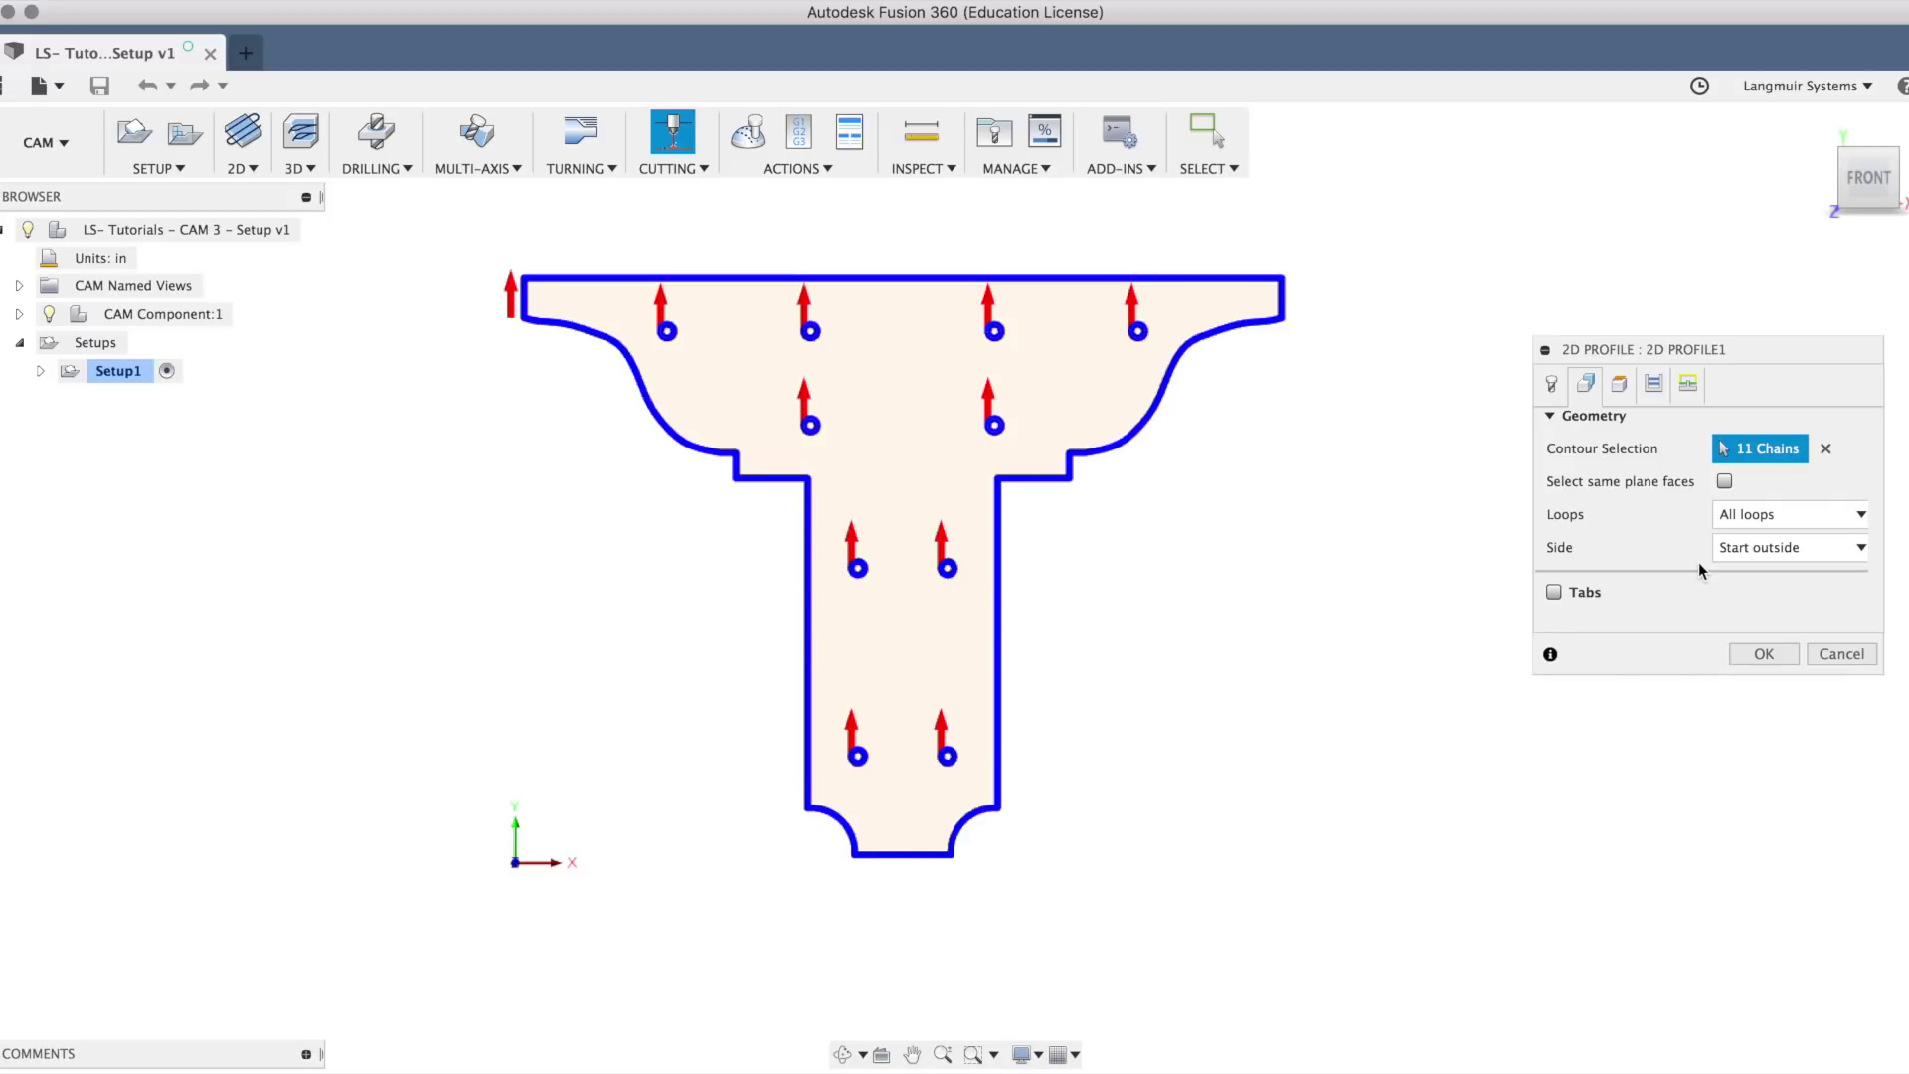
left_click(1621, 394)
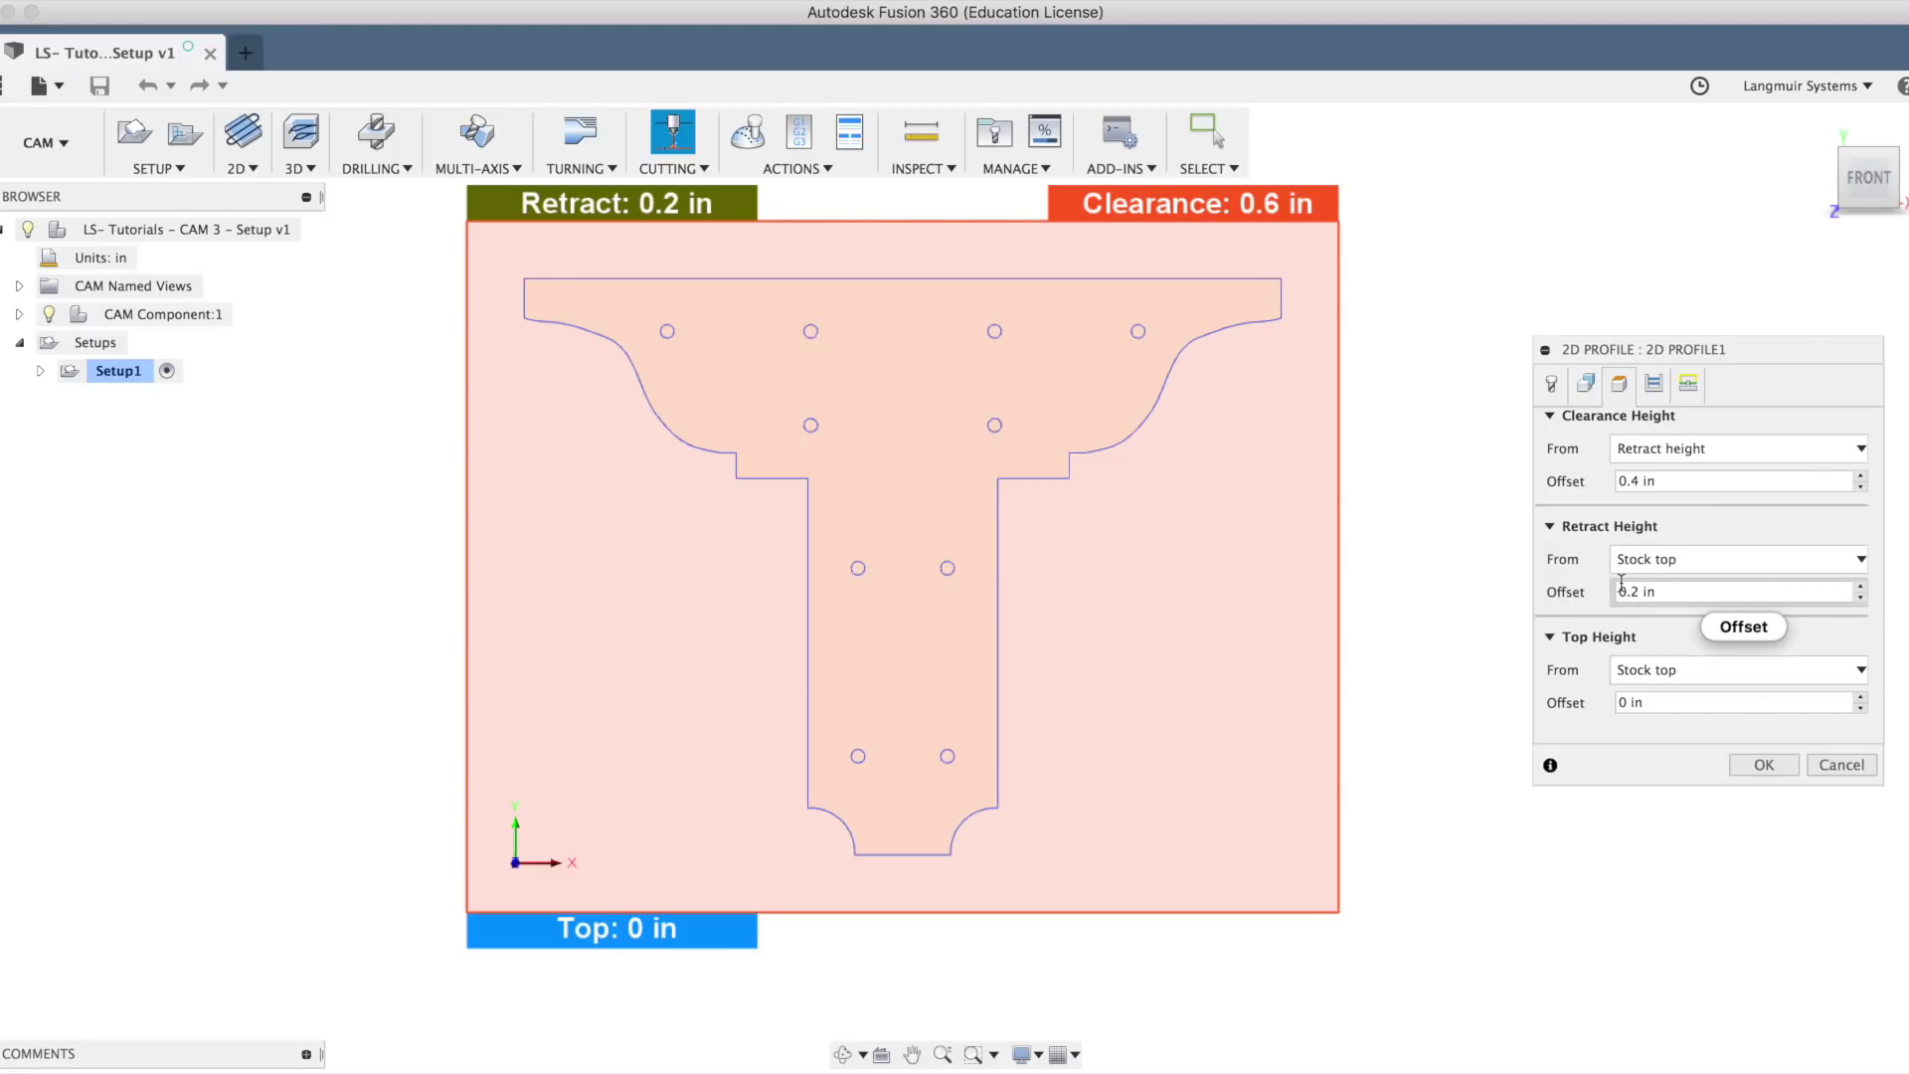
mouse_move(1622, 584)
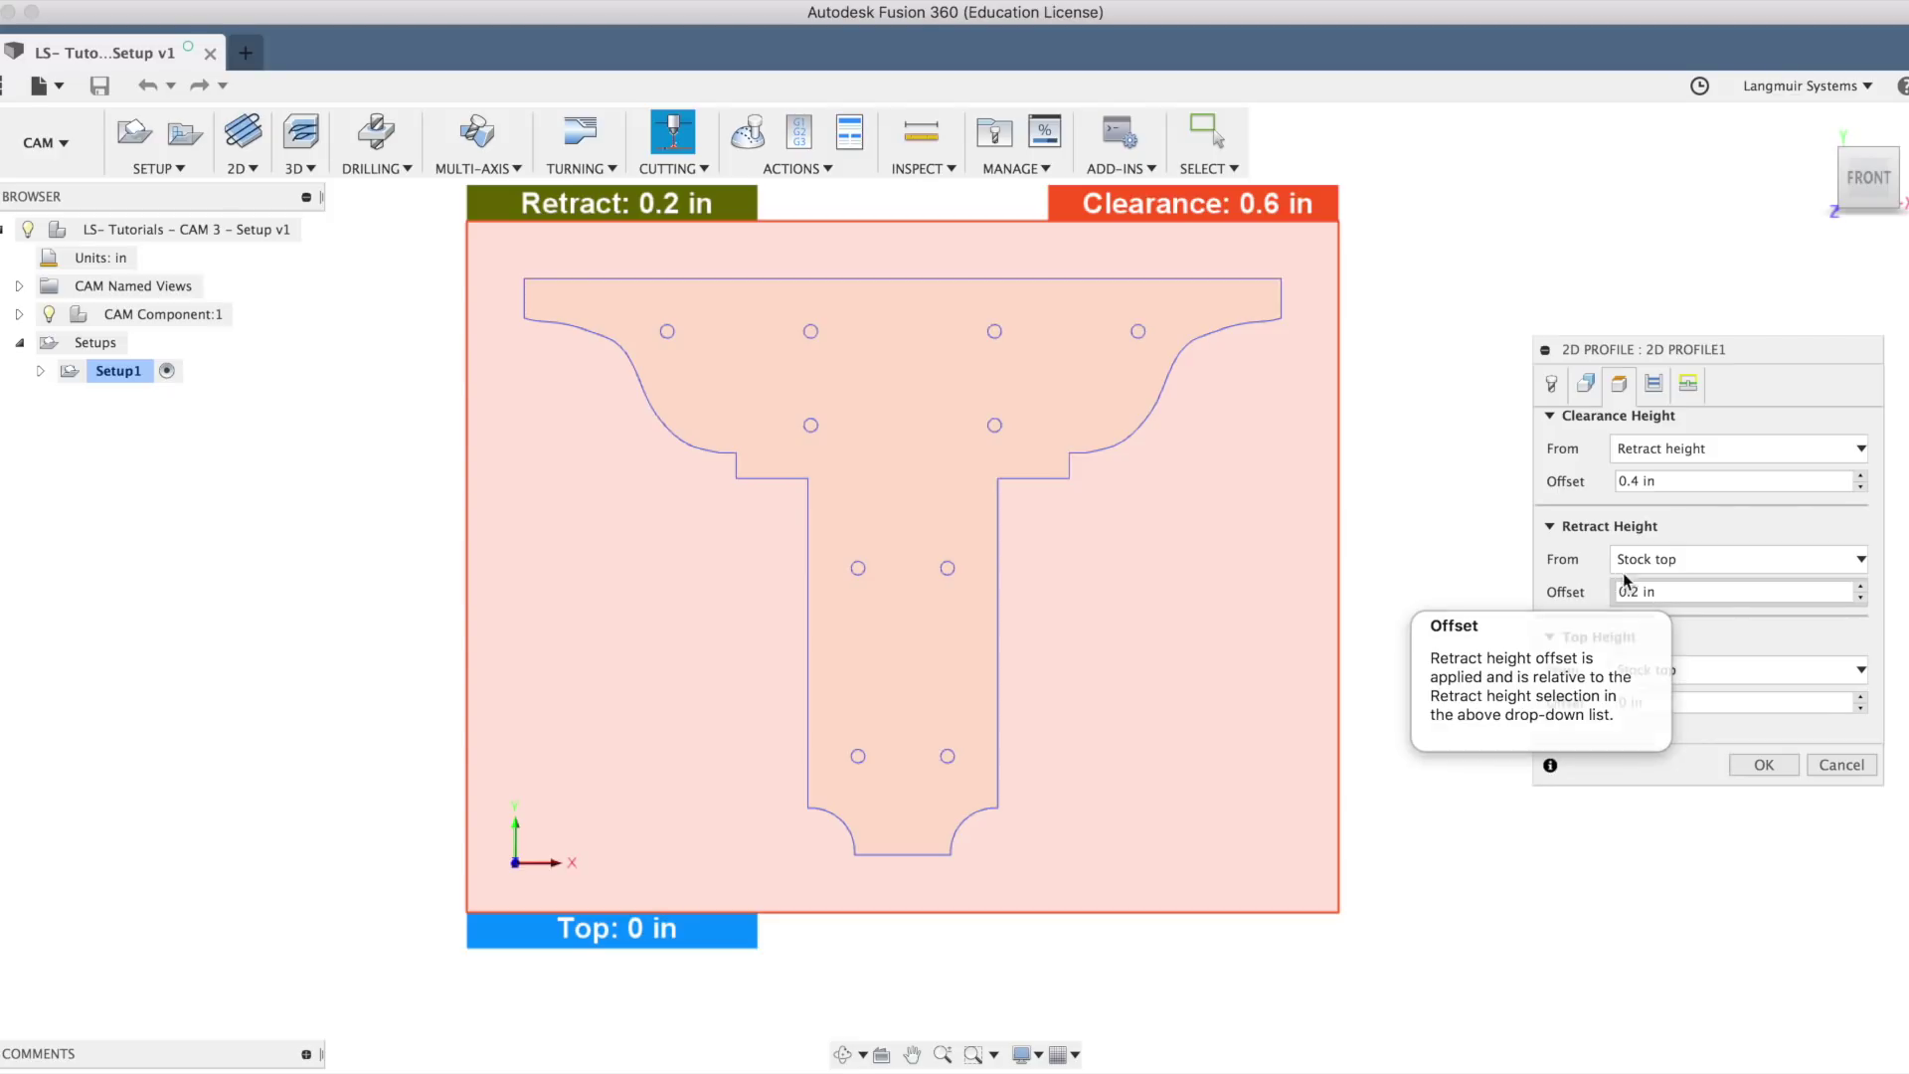
Step: Keep sideways compensation at Left and set the compensation type to In computer for the profile's passes
left_click(1653, 385)
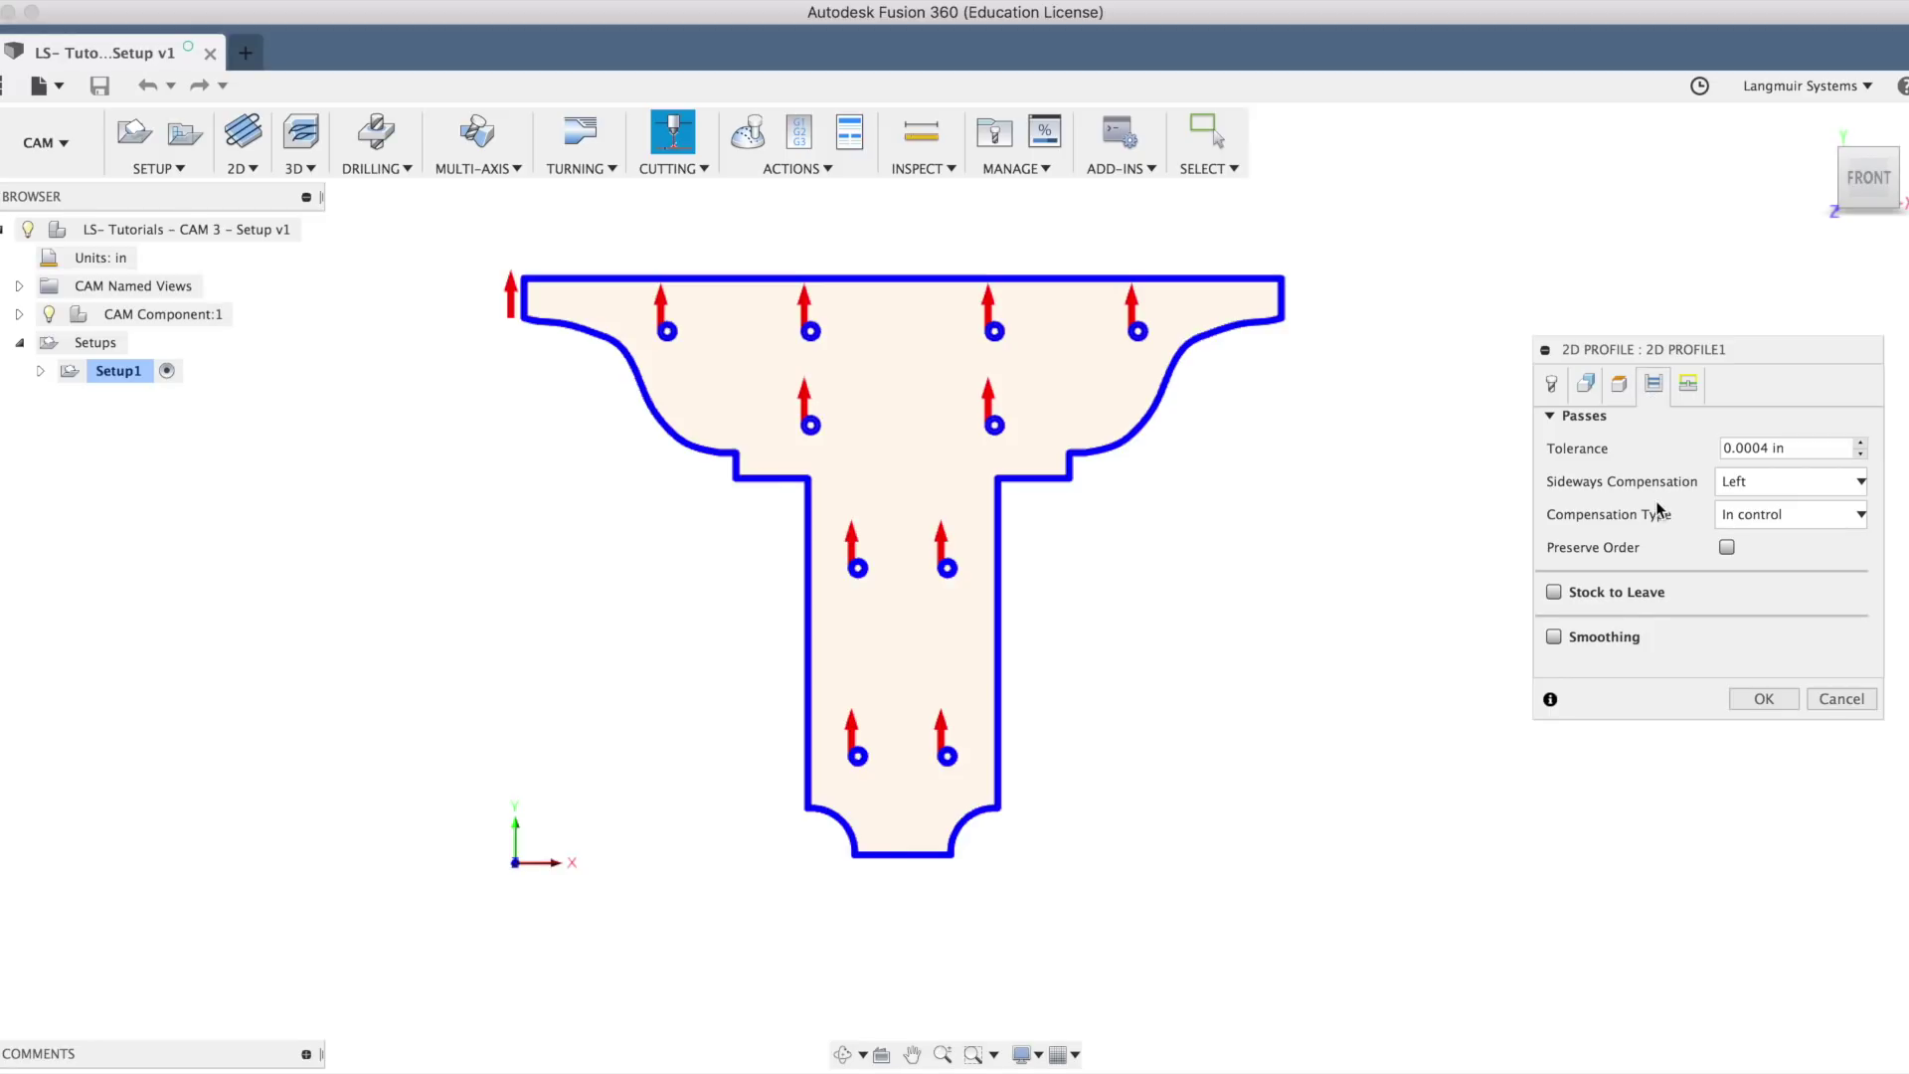
left_click(1615, 728)
left_click(1641, 716)
left_click(1780, 450)
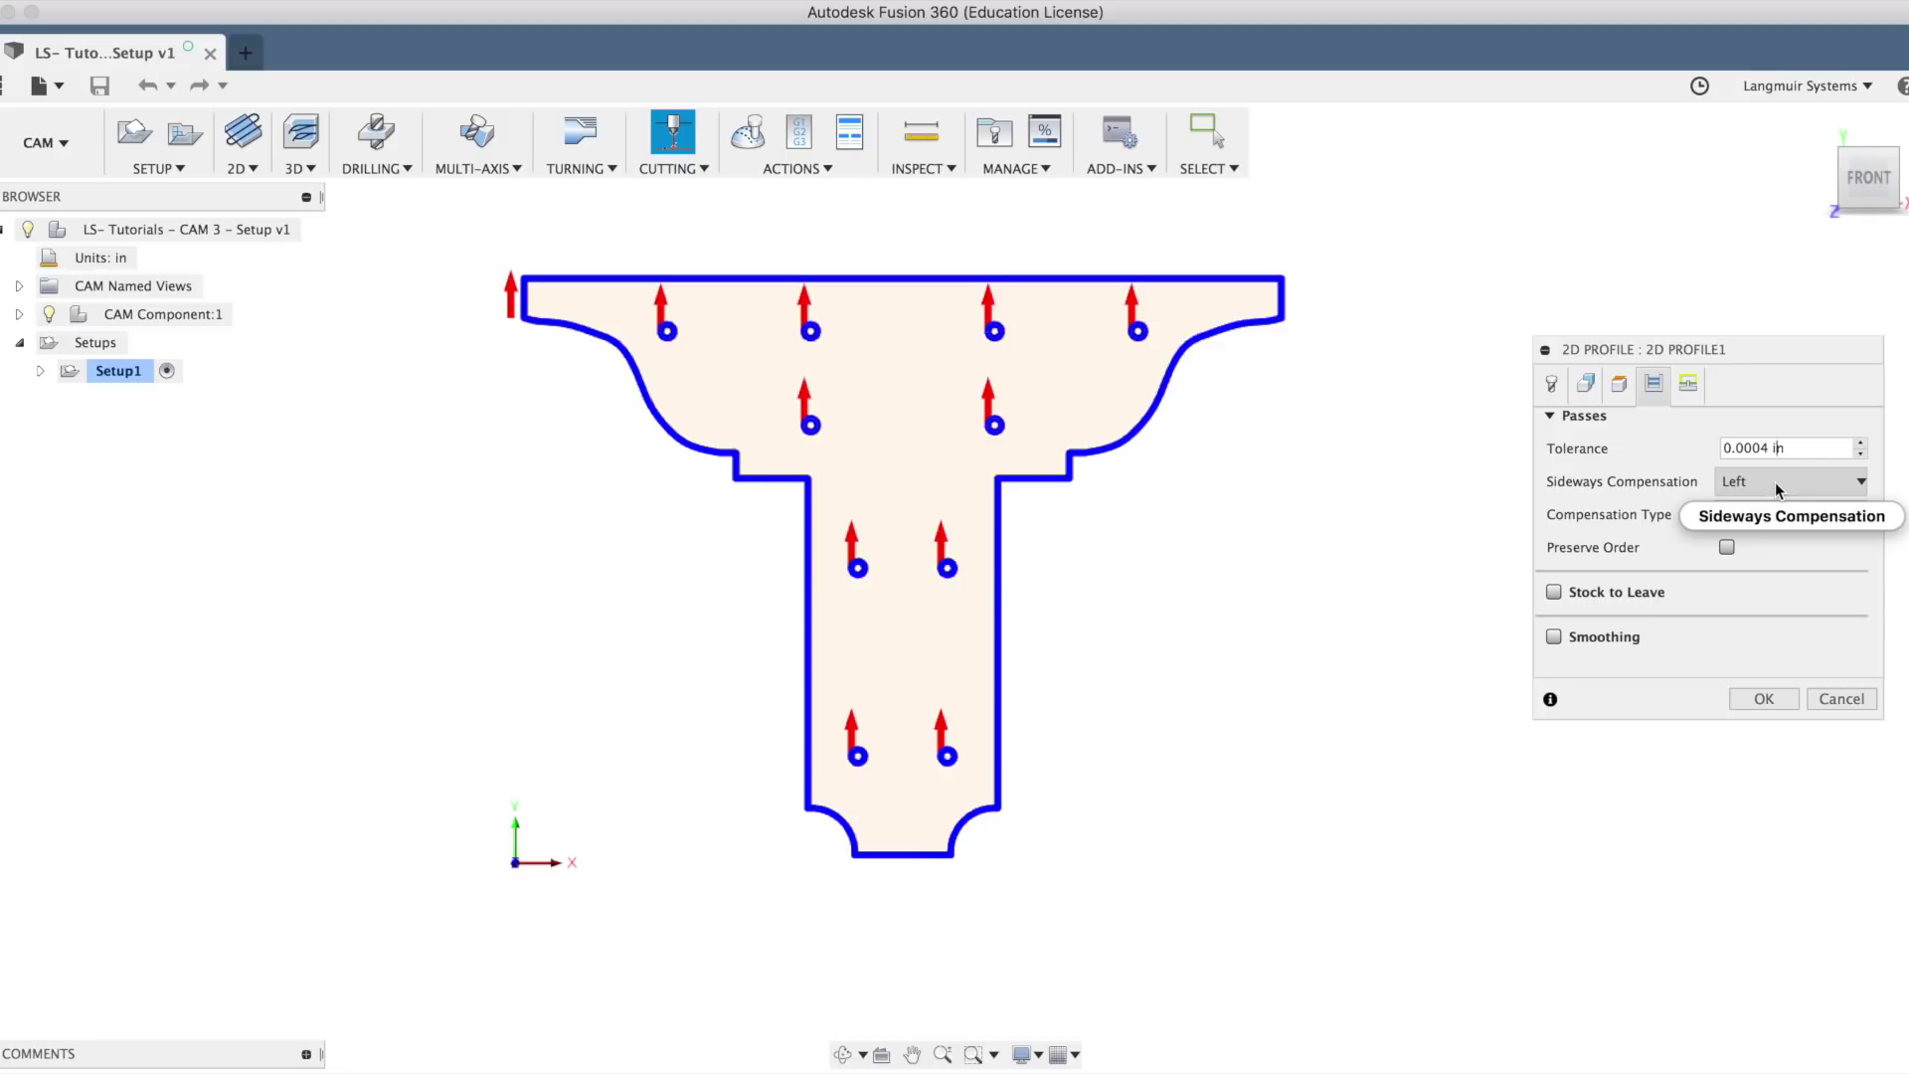
mouse_move(1775, 481)
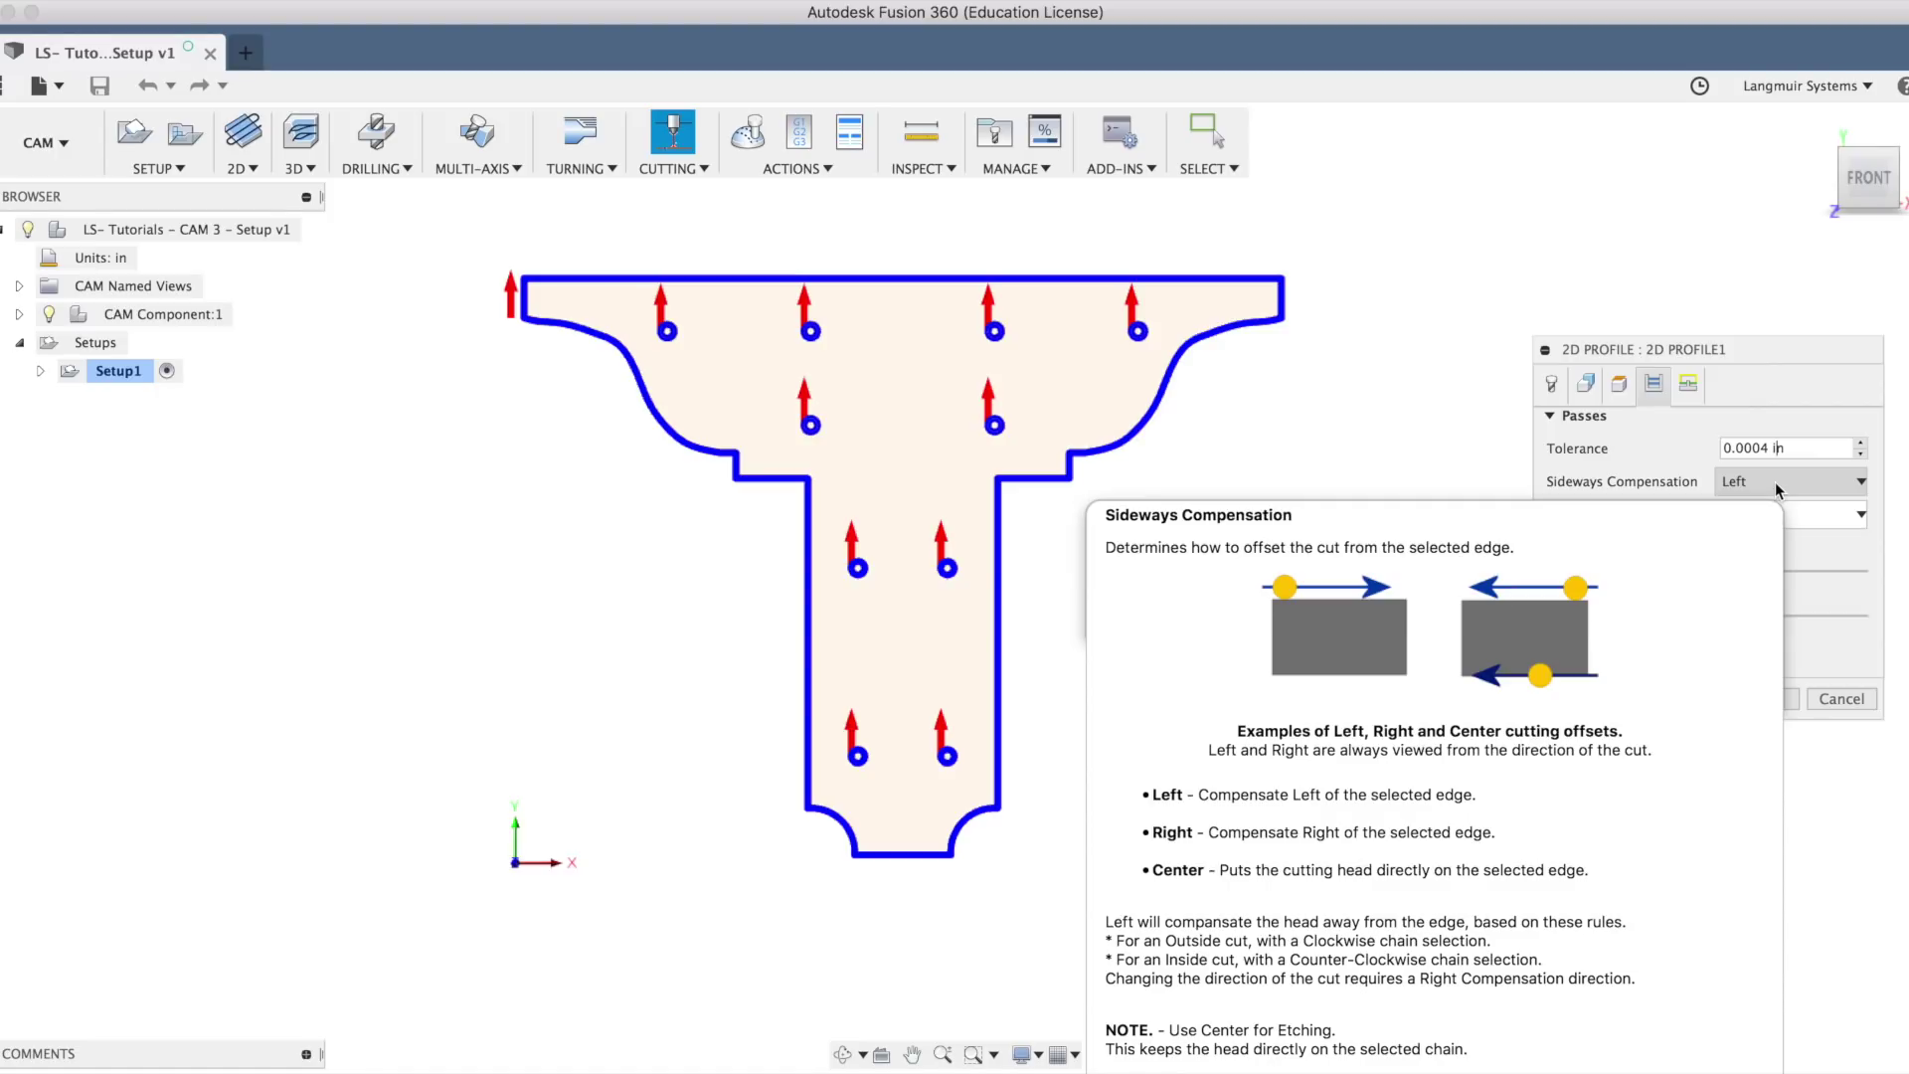
left_click(1775, 481)
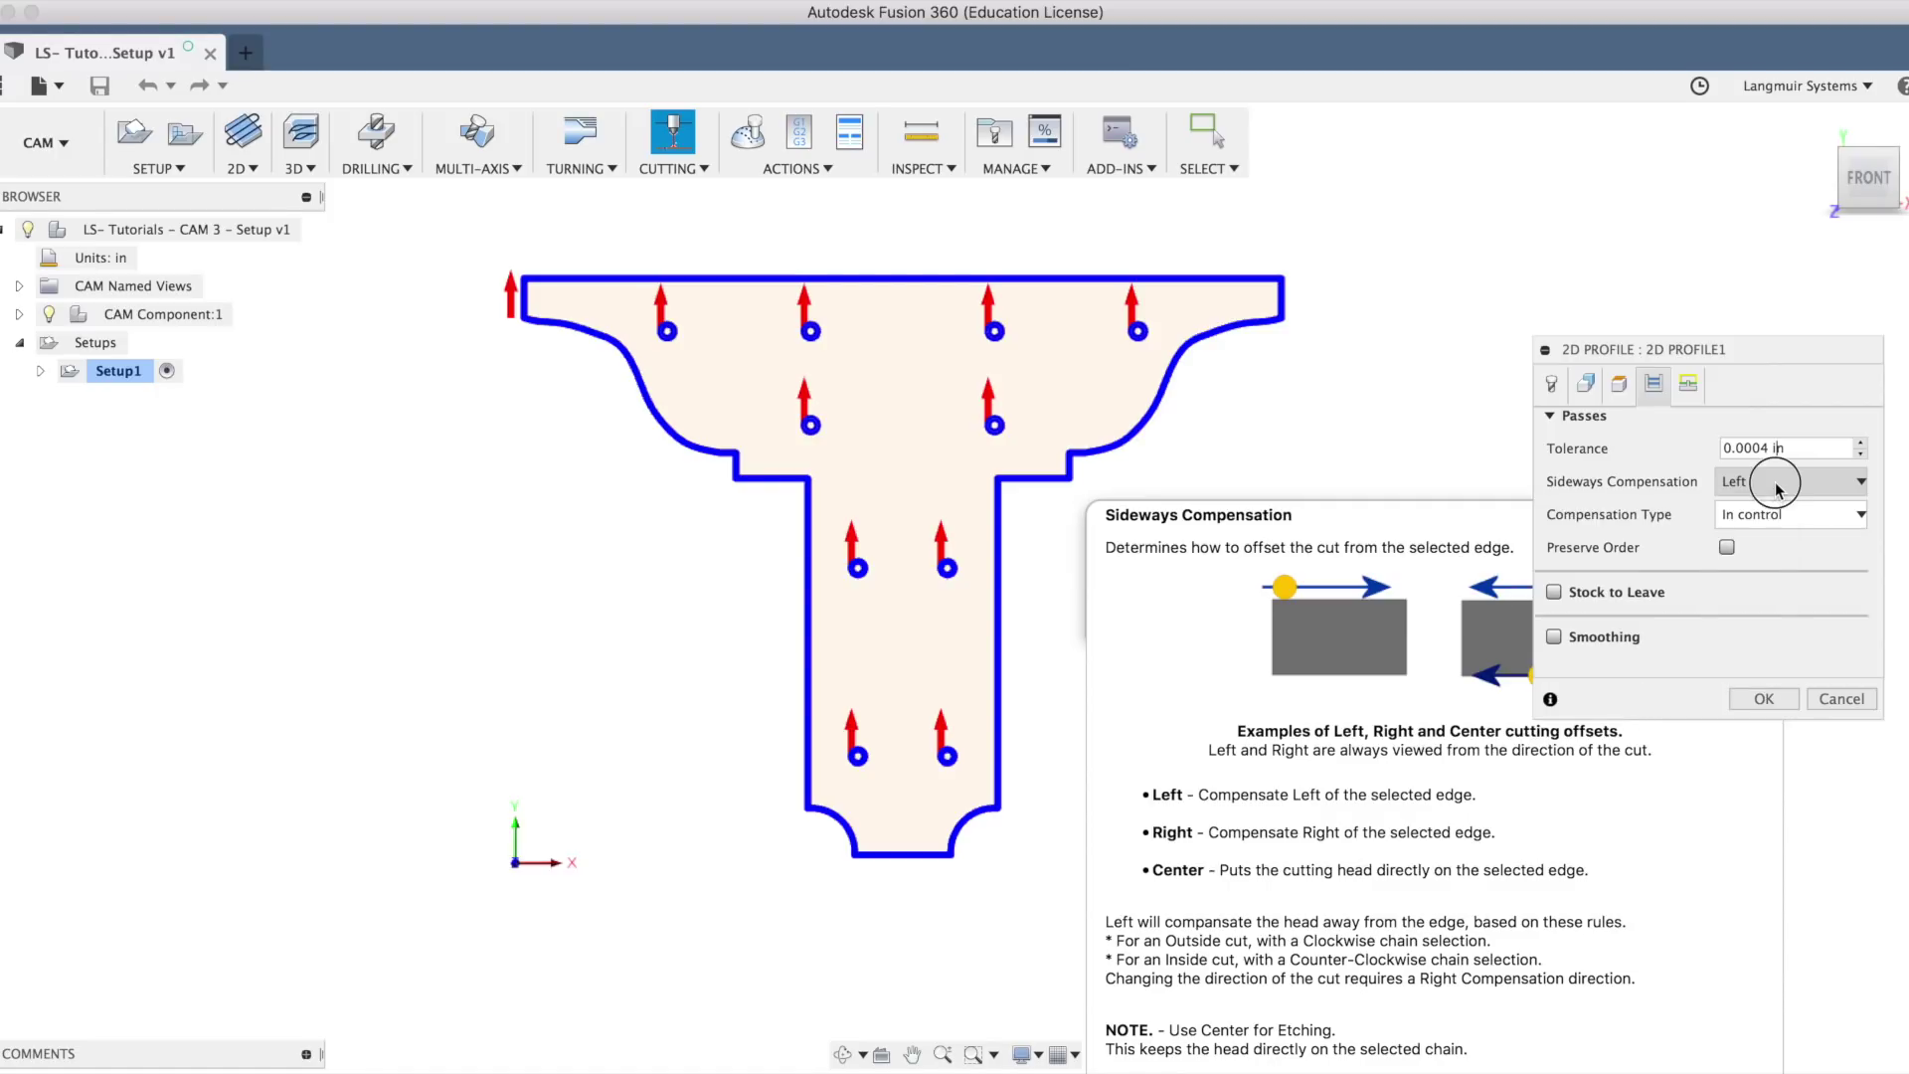
left_click(1769, 507)
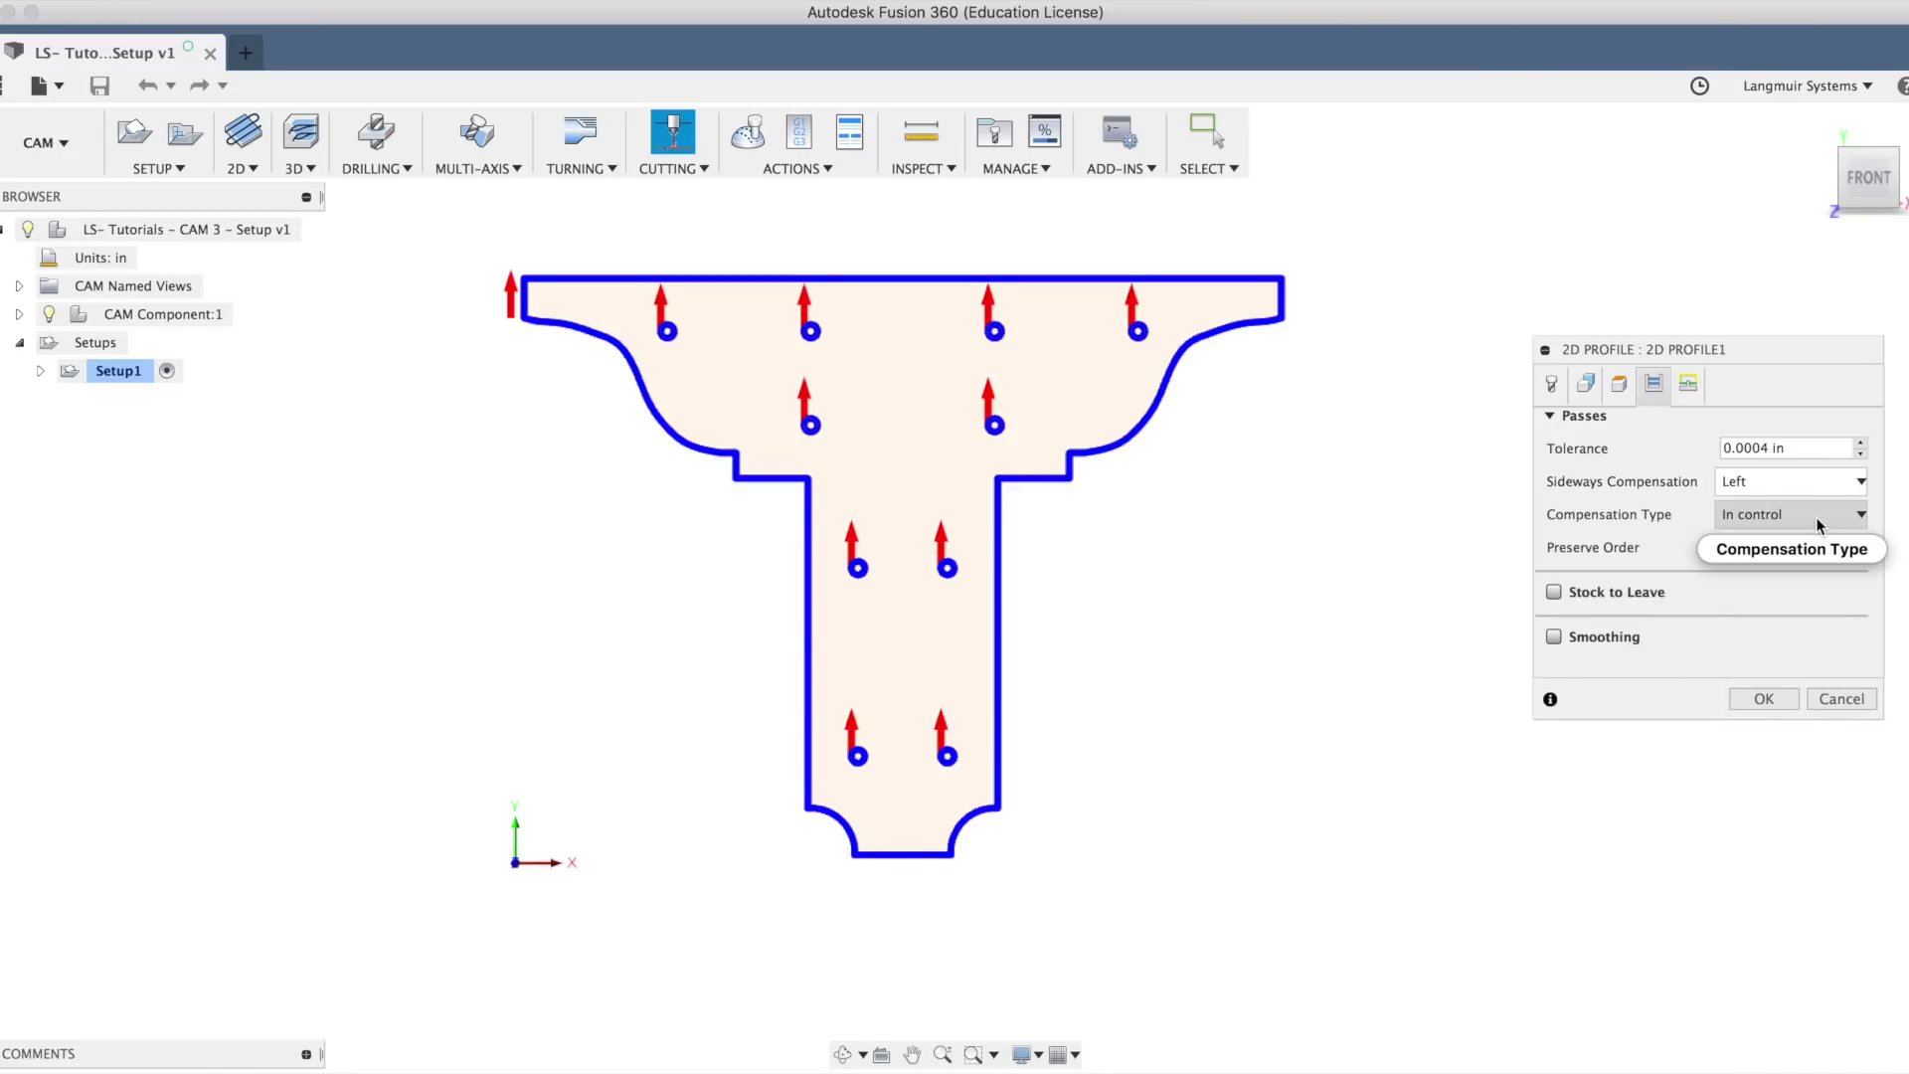
left_click(1816, 517)
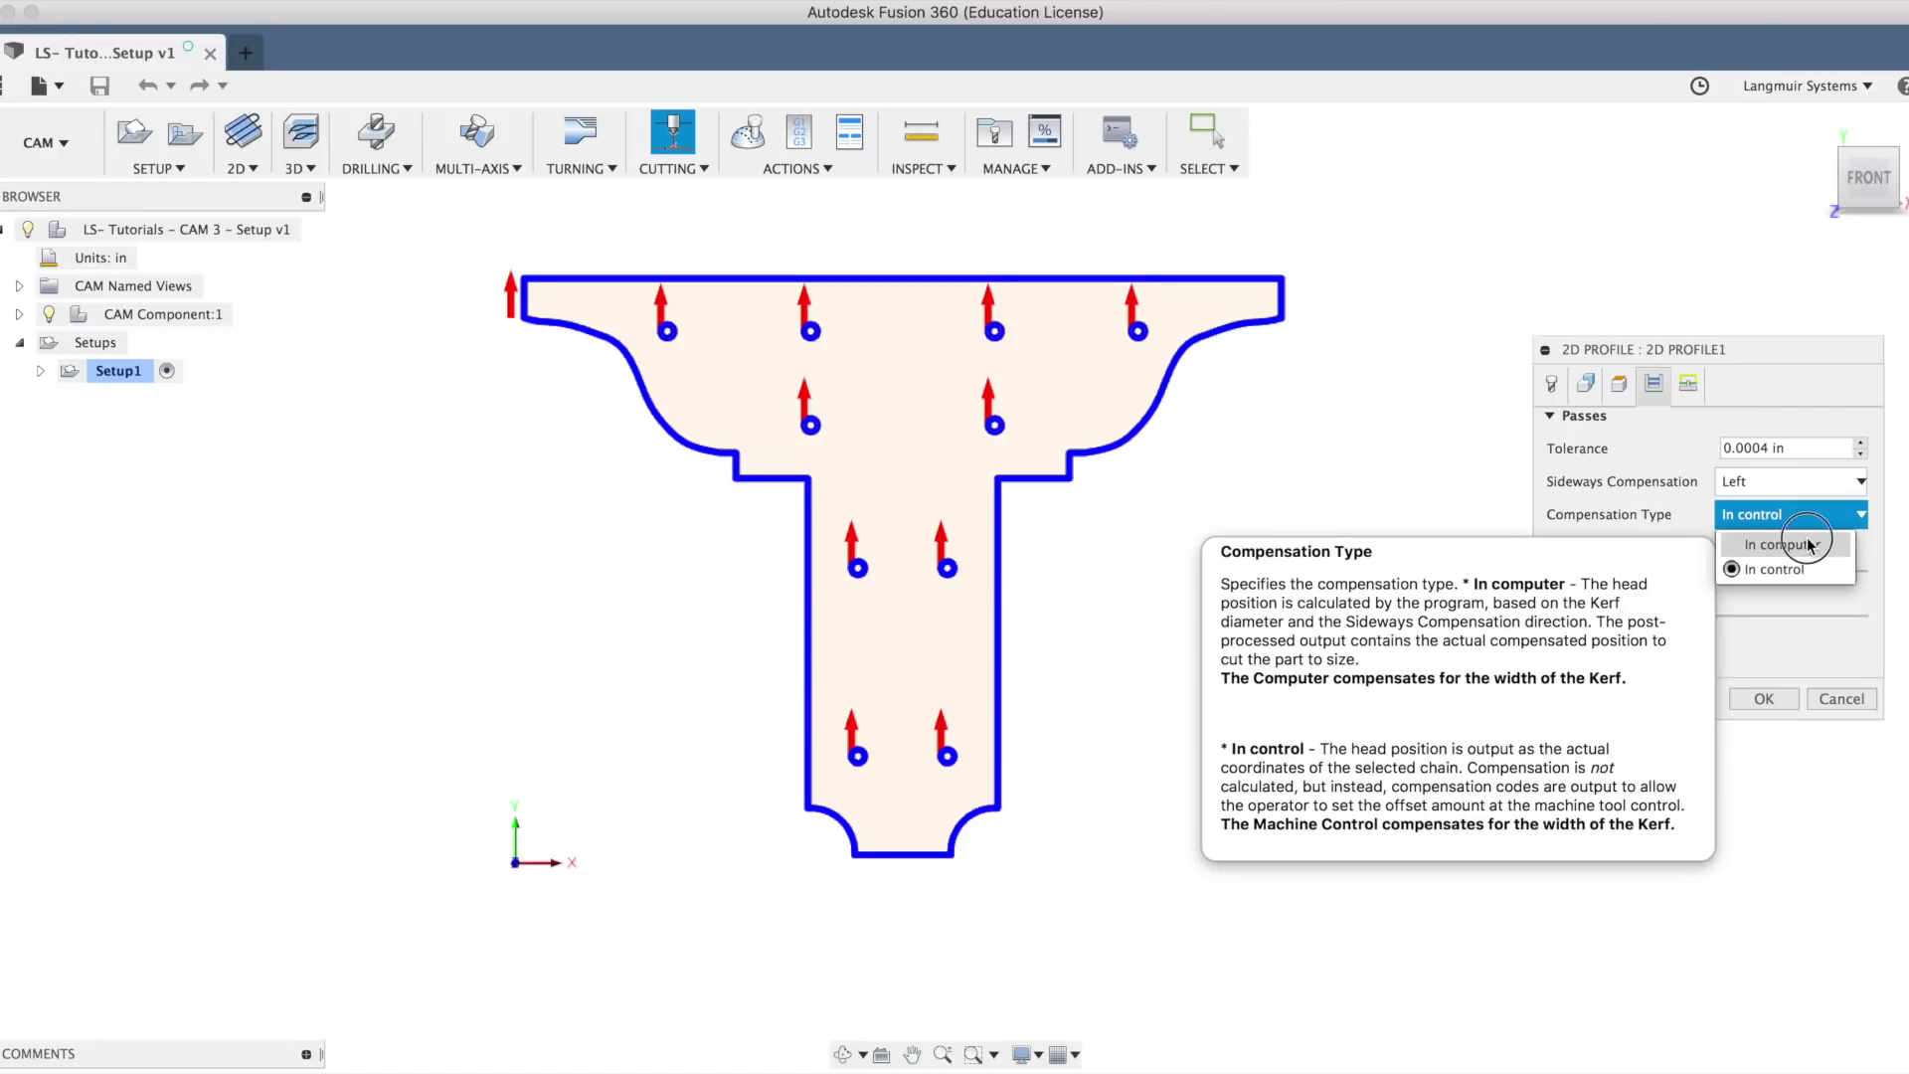
left_click(1806, 544)
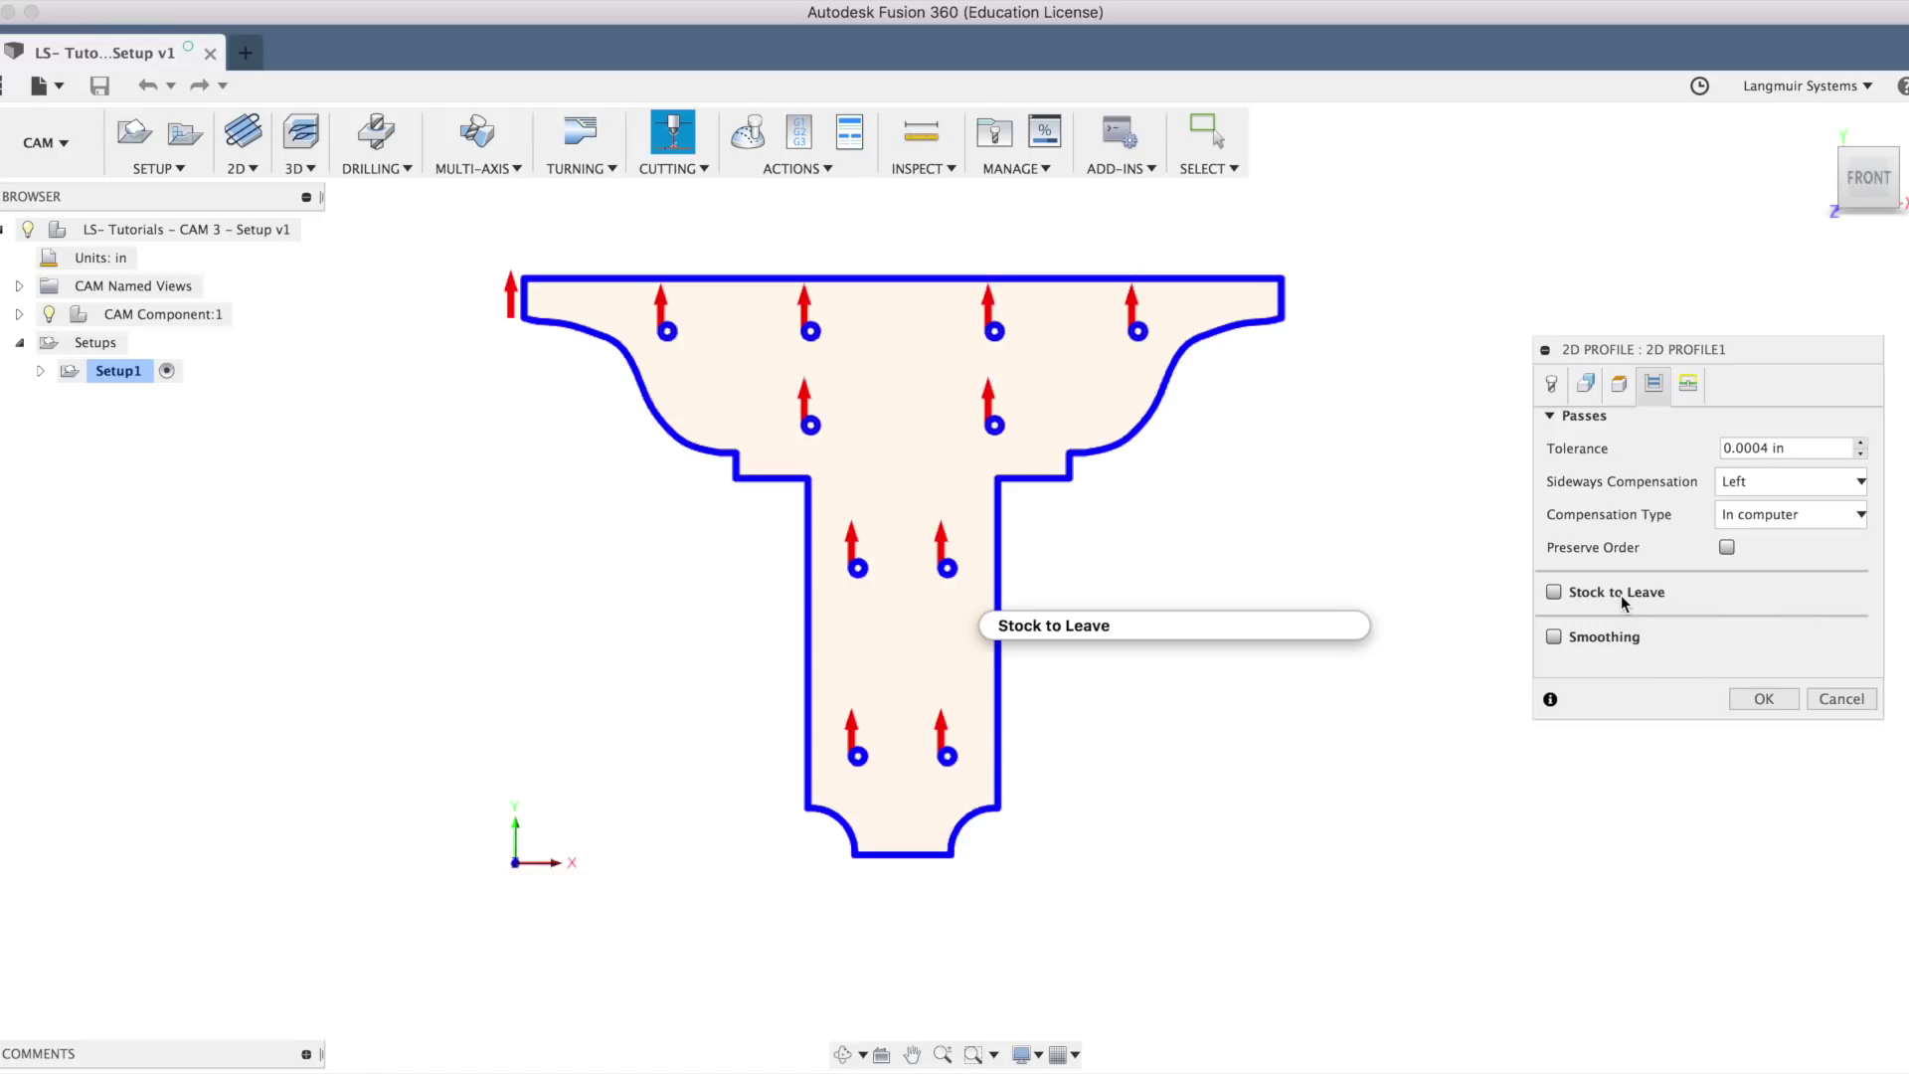
mouse_move(1621, 594)
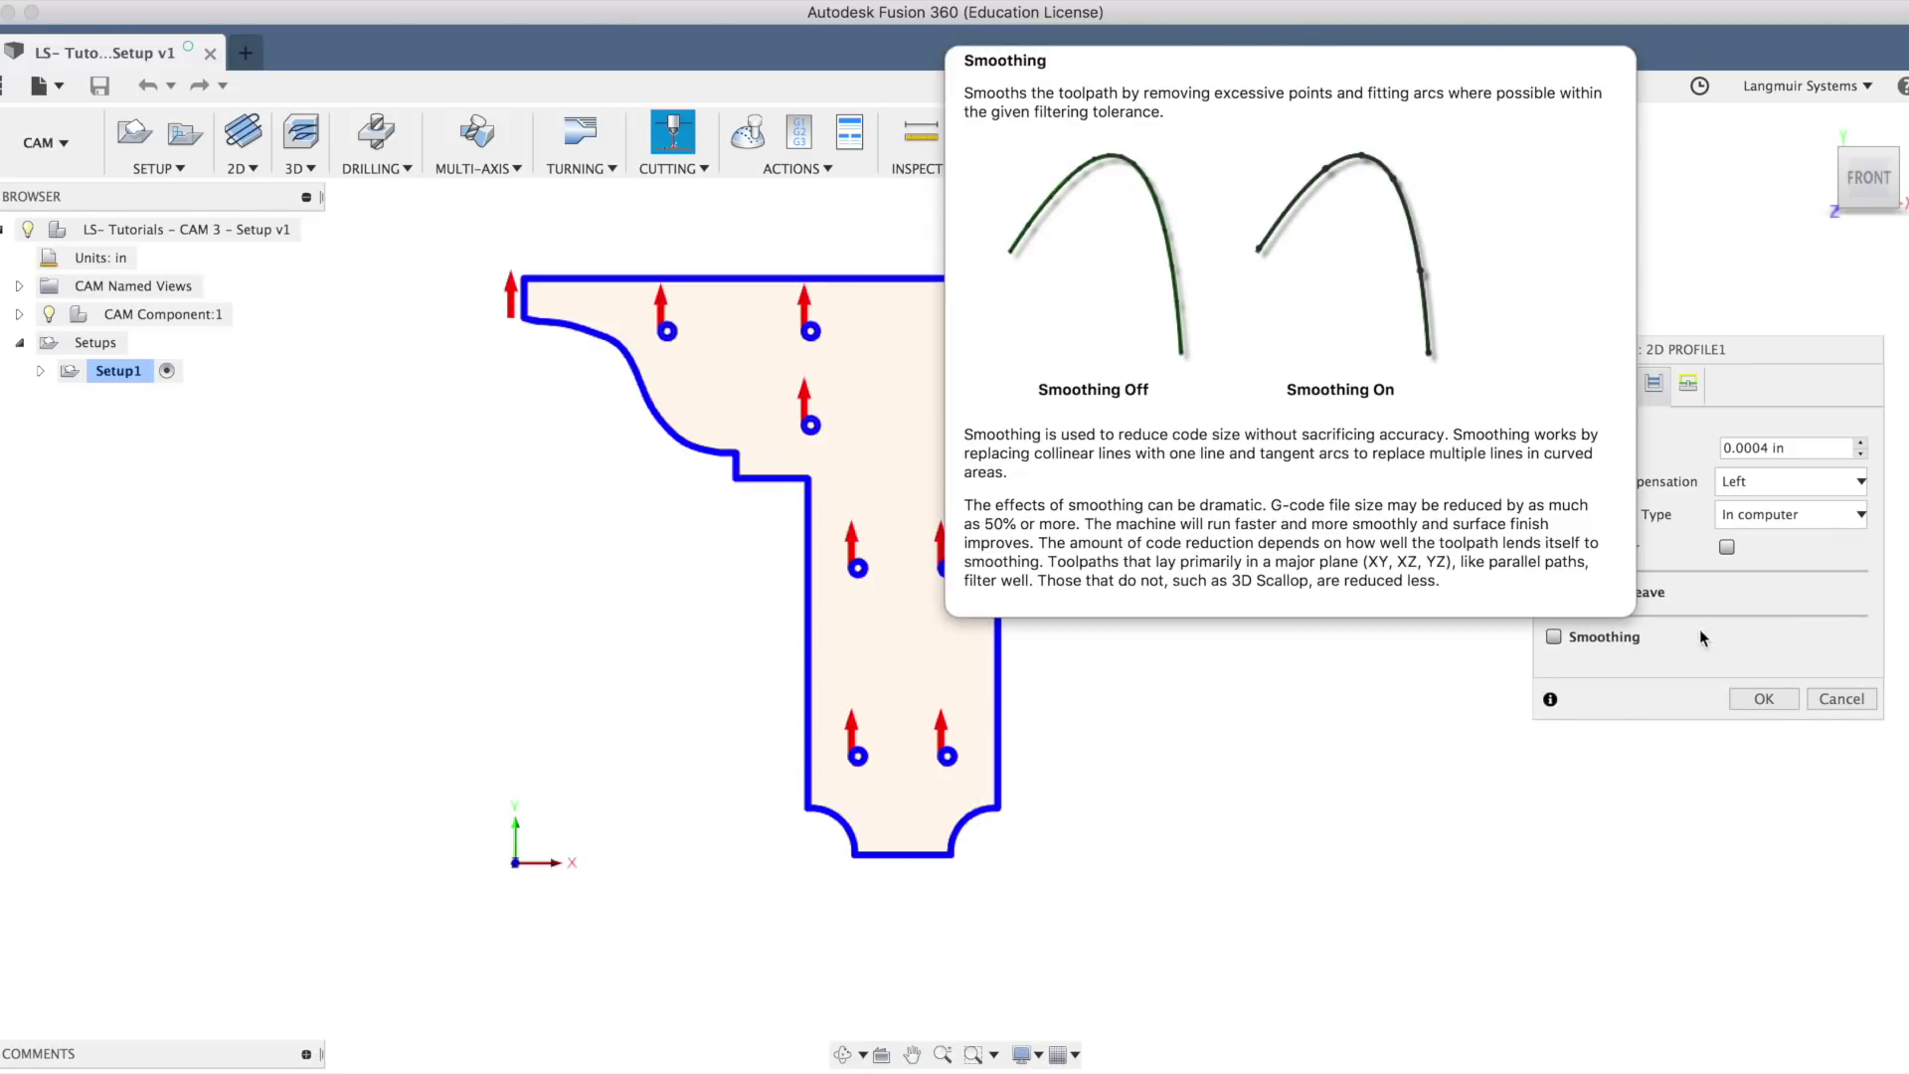
Step: Enable Keep Nozzle Down with a maximum stay-down distance of 24 in, cut stock clearance of 0.1 in and staydown feedrate of 300 in/min
left_click(1690, 385)
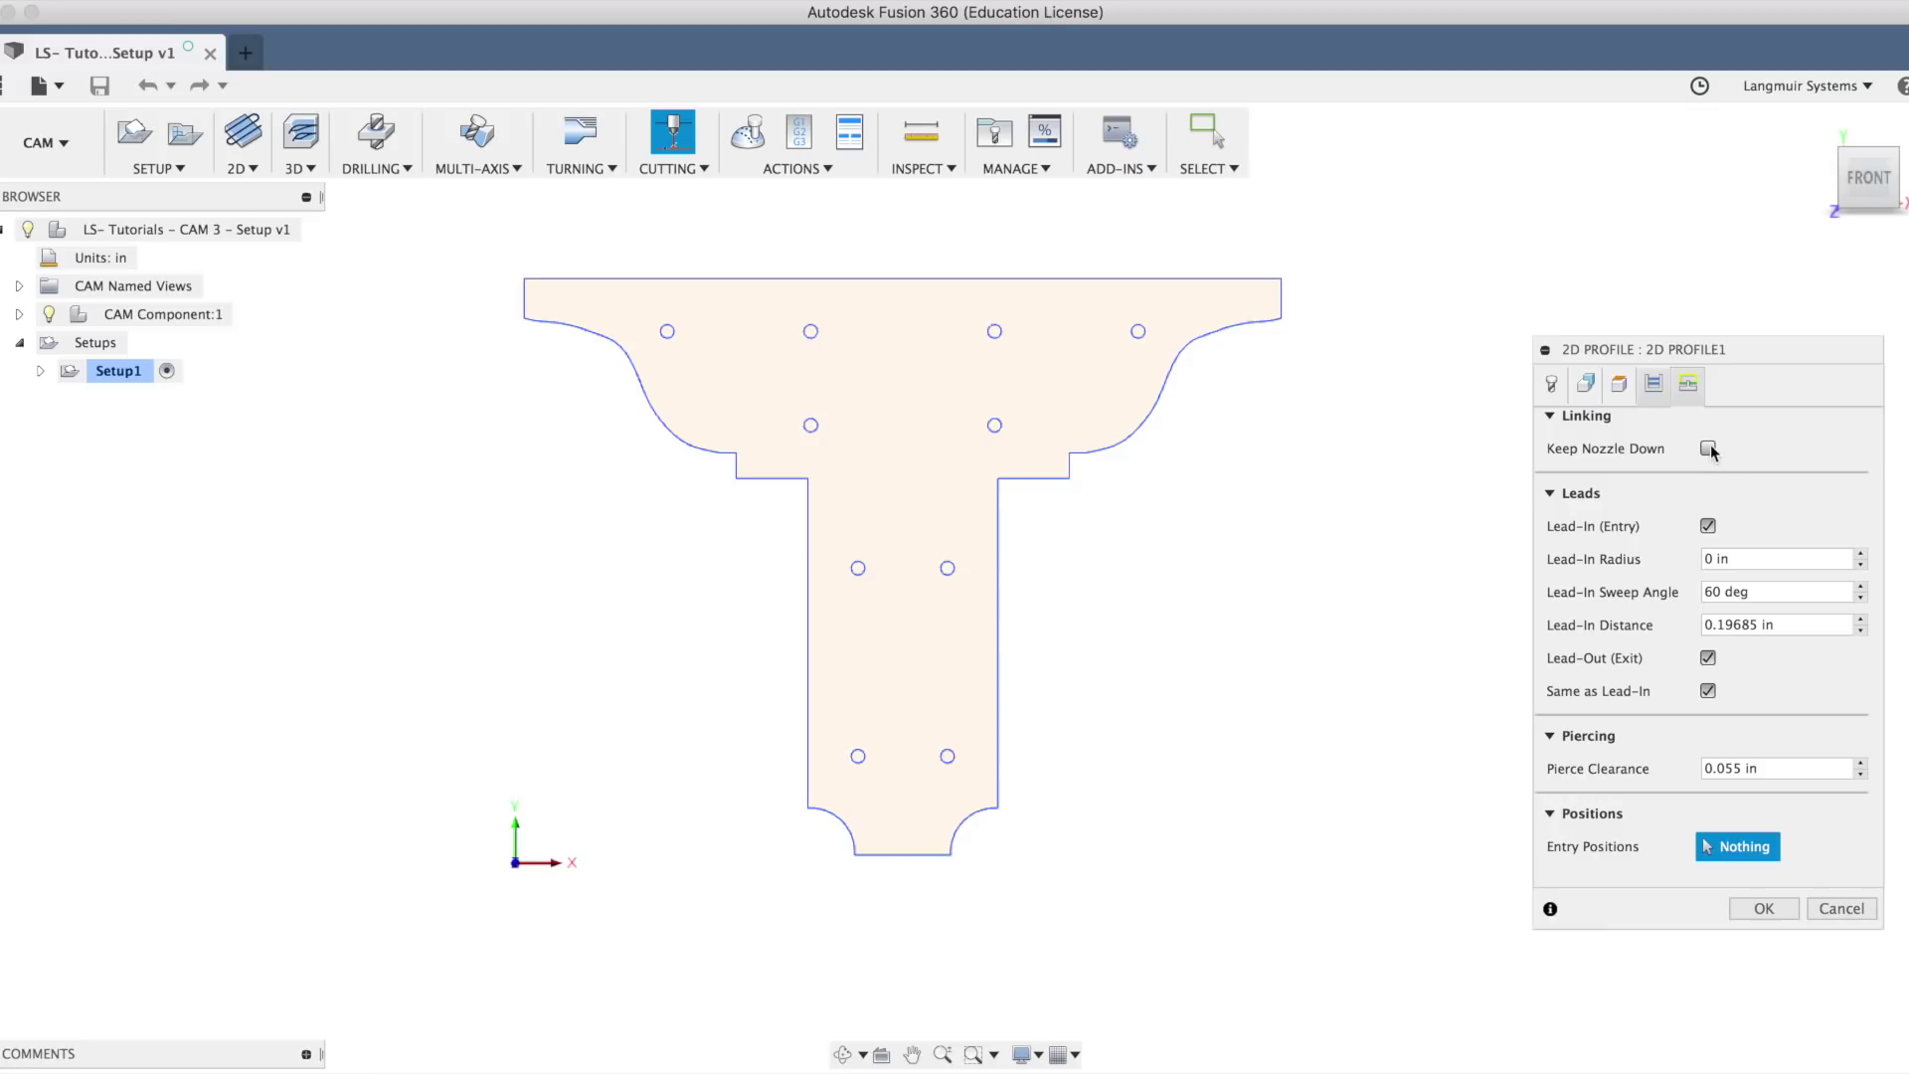
mouse_move(1708, 449)
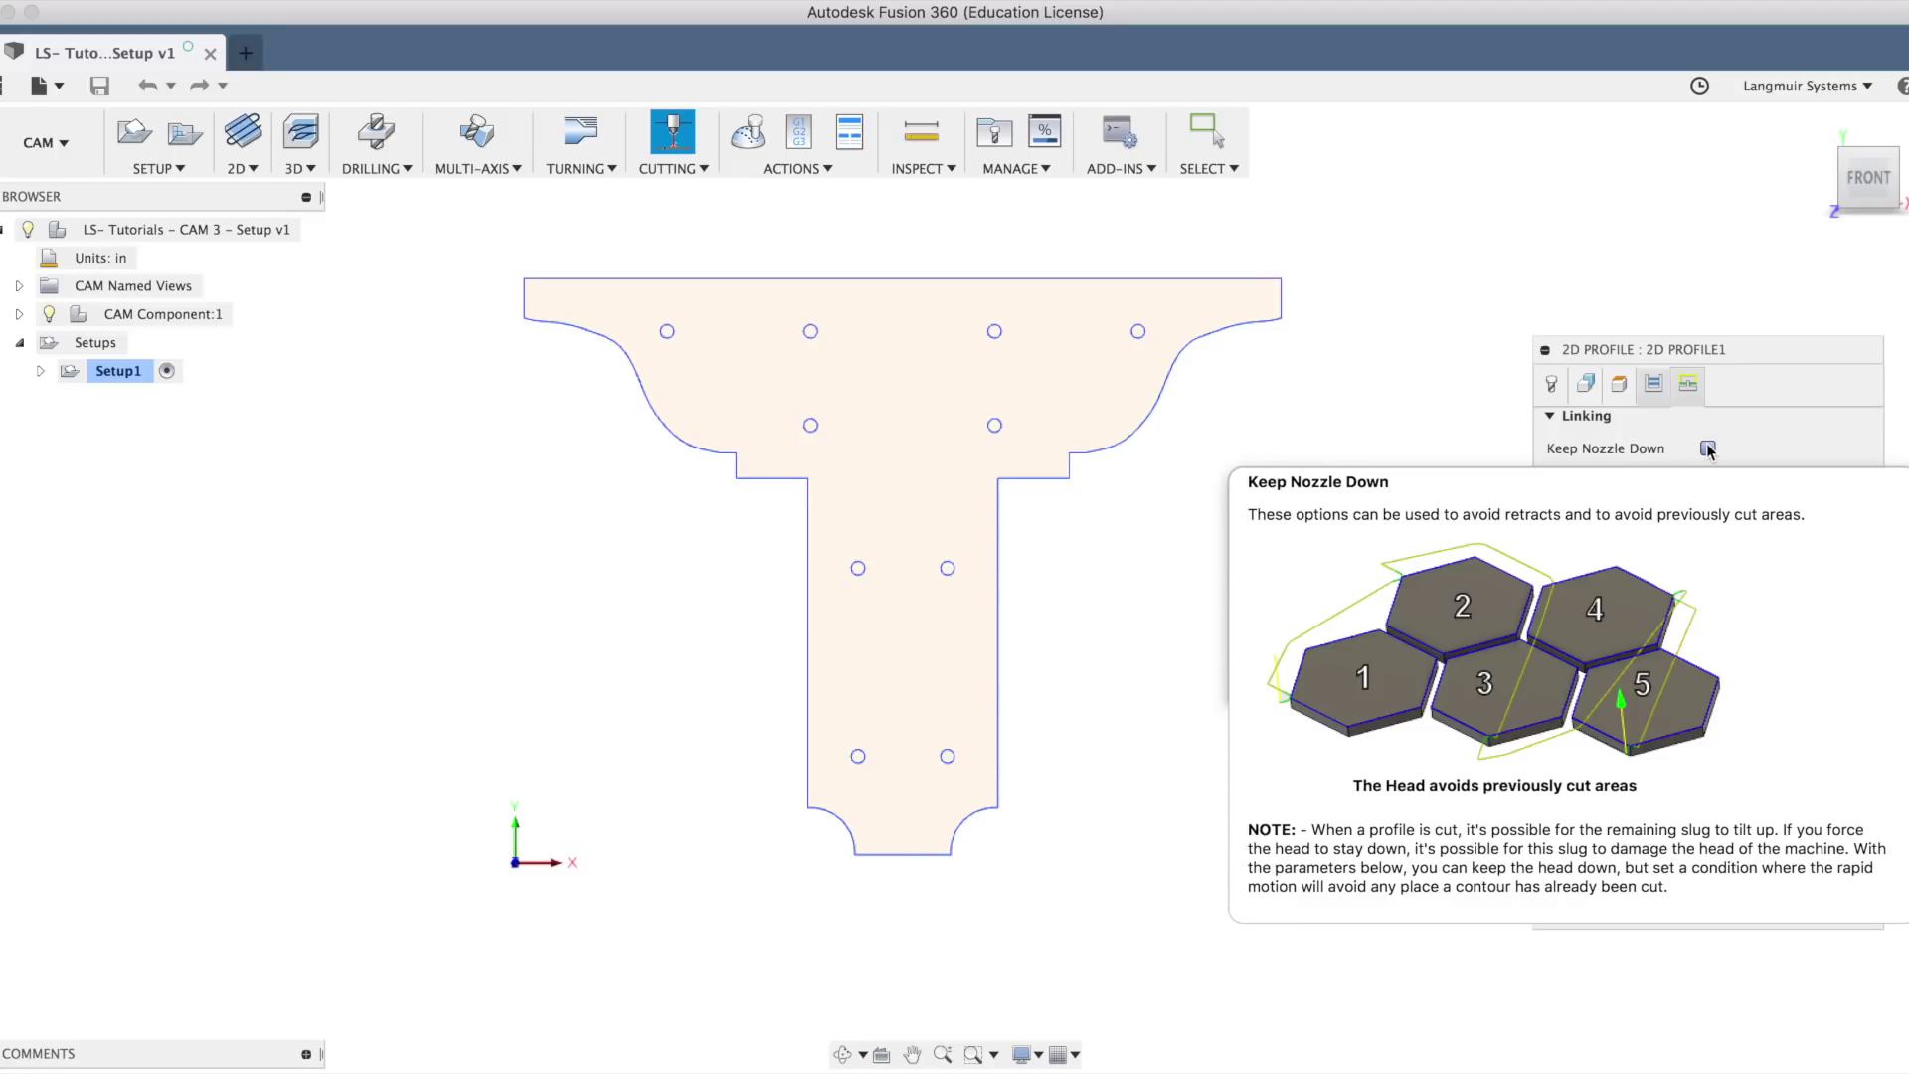
left_click(1708, 448)
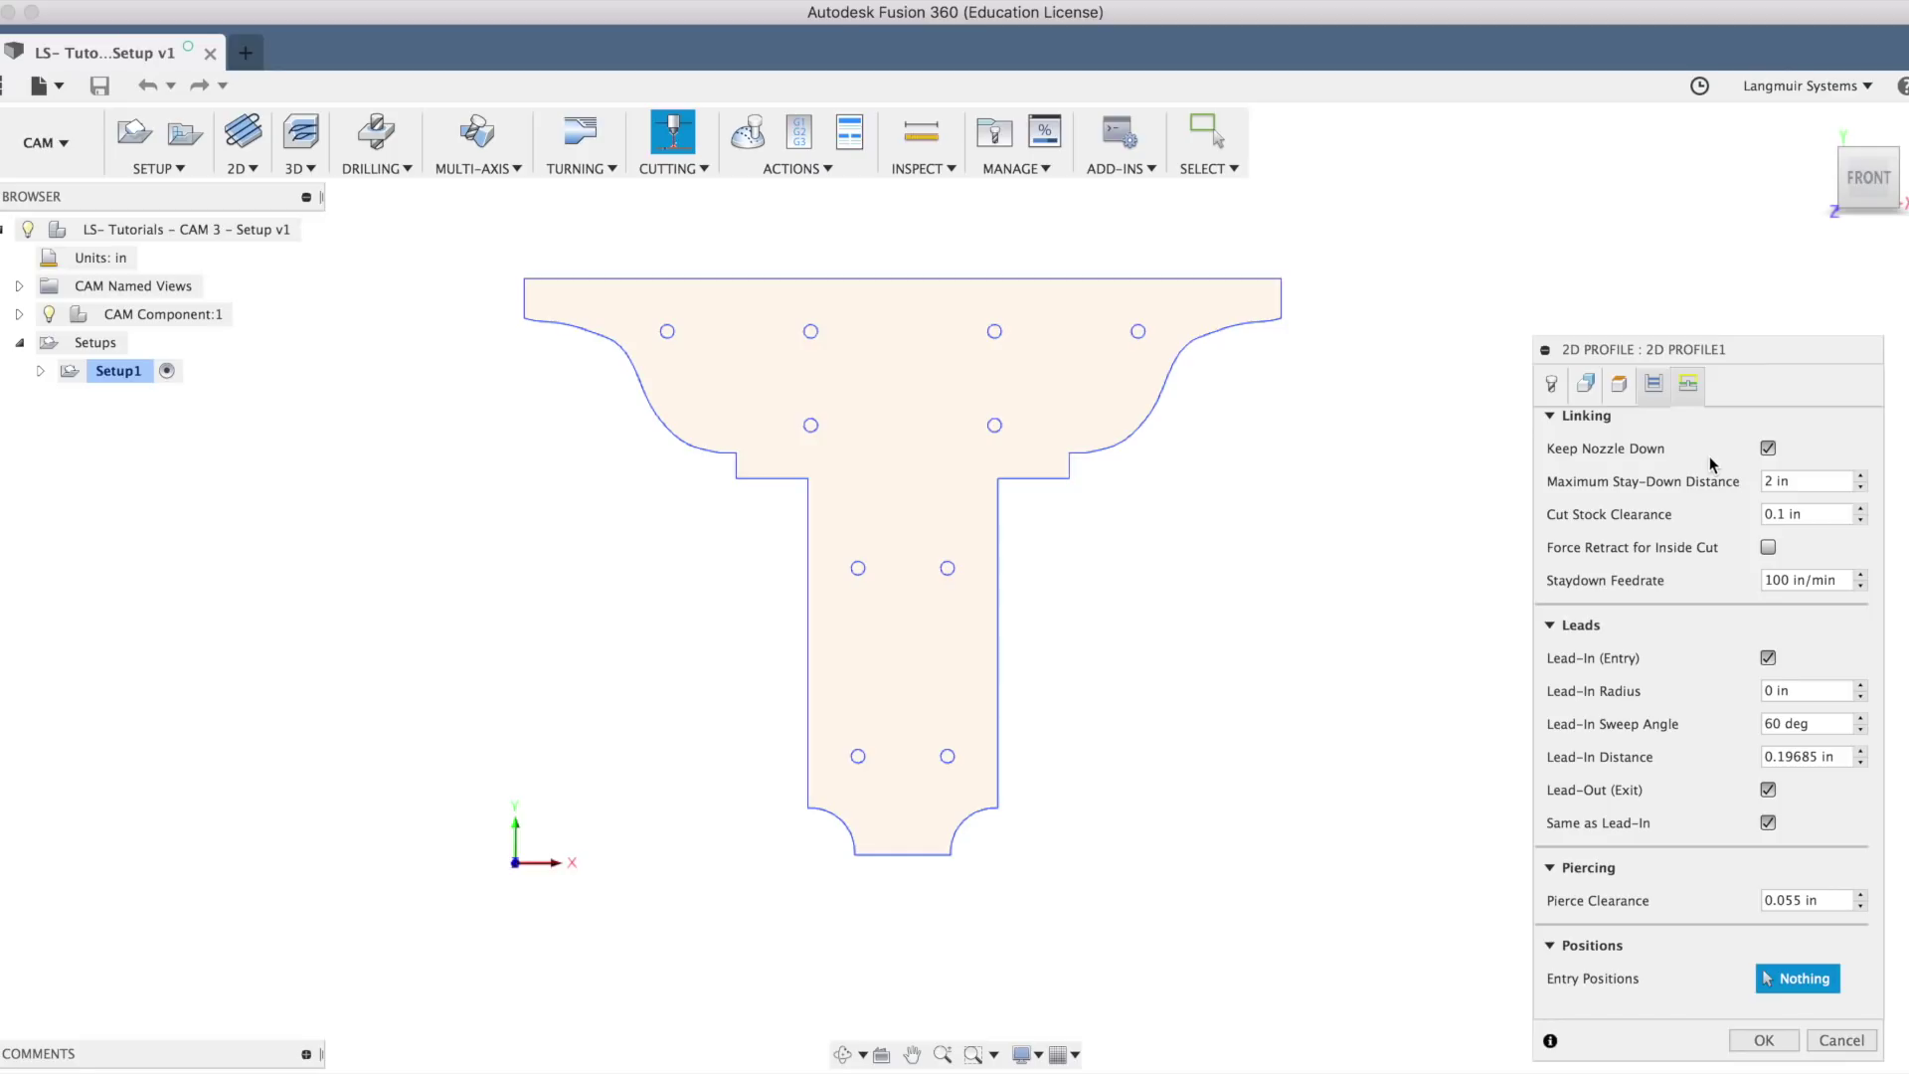
left_click(1780, 481)
left_click_drag(1780, 481, 1586, 453)
type("24")
left_click_drag(1807, 517, 1671, 478)
left_click(1845, 582)
left_click_drag(1844, 583, 1640, 536)
type("300")
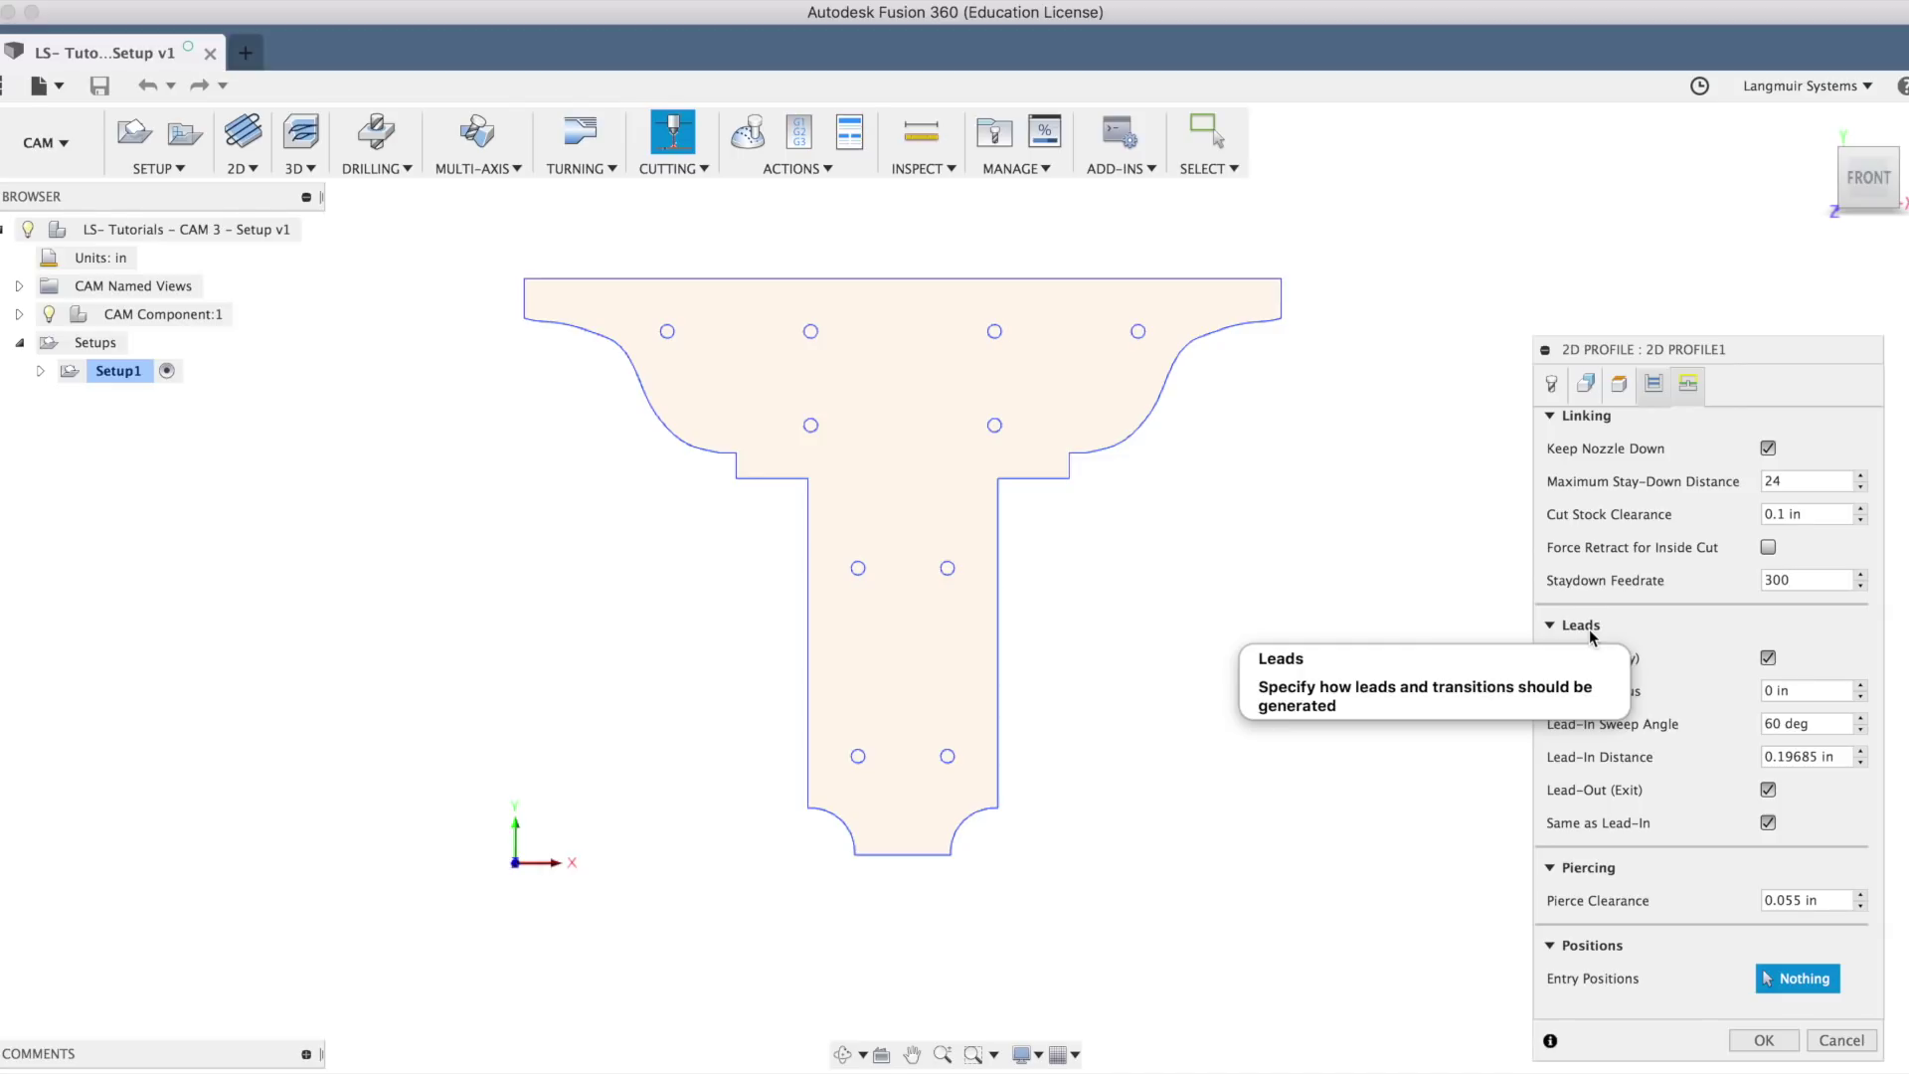
Step: Disable the lead-out and set the lead-in radius to 0.06 in, sweep angle to 90 deg and distance to 0
left_click(1768, 790)
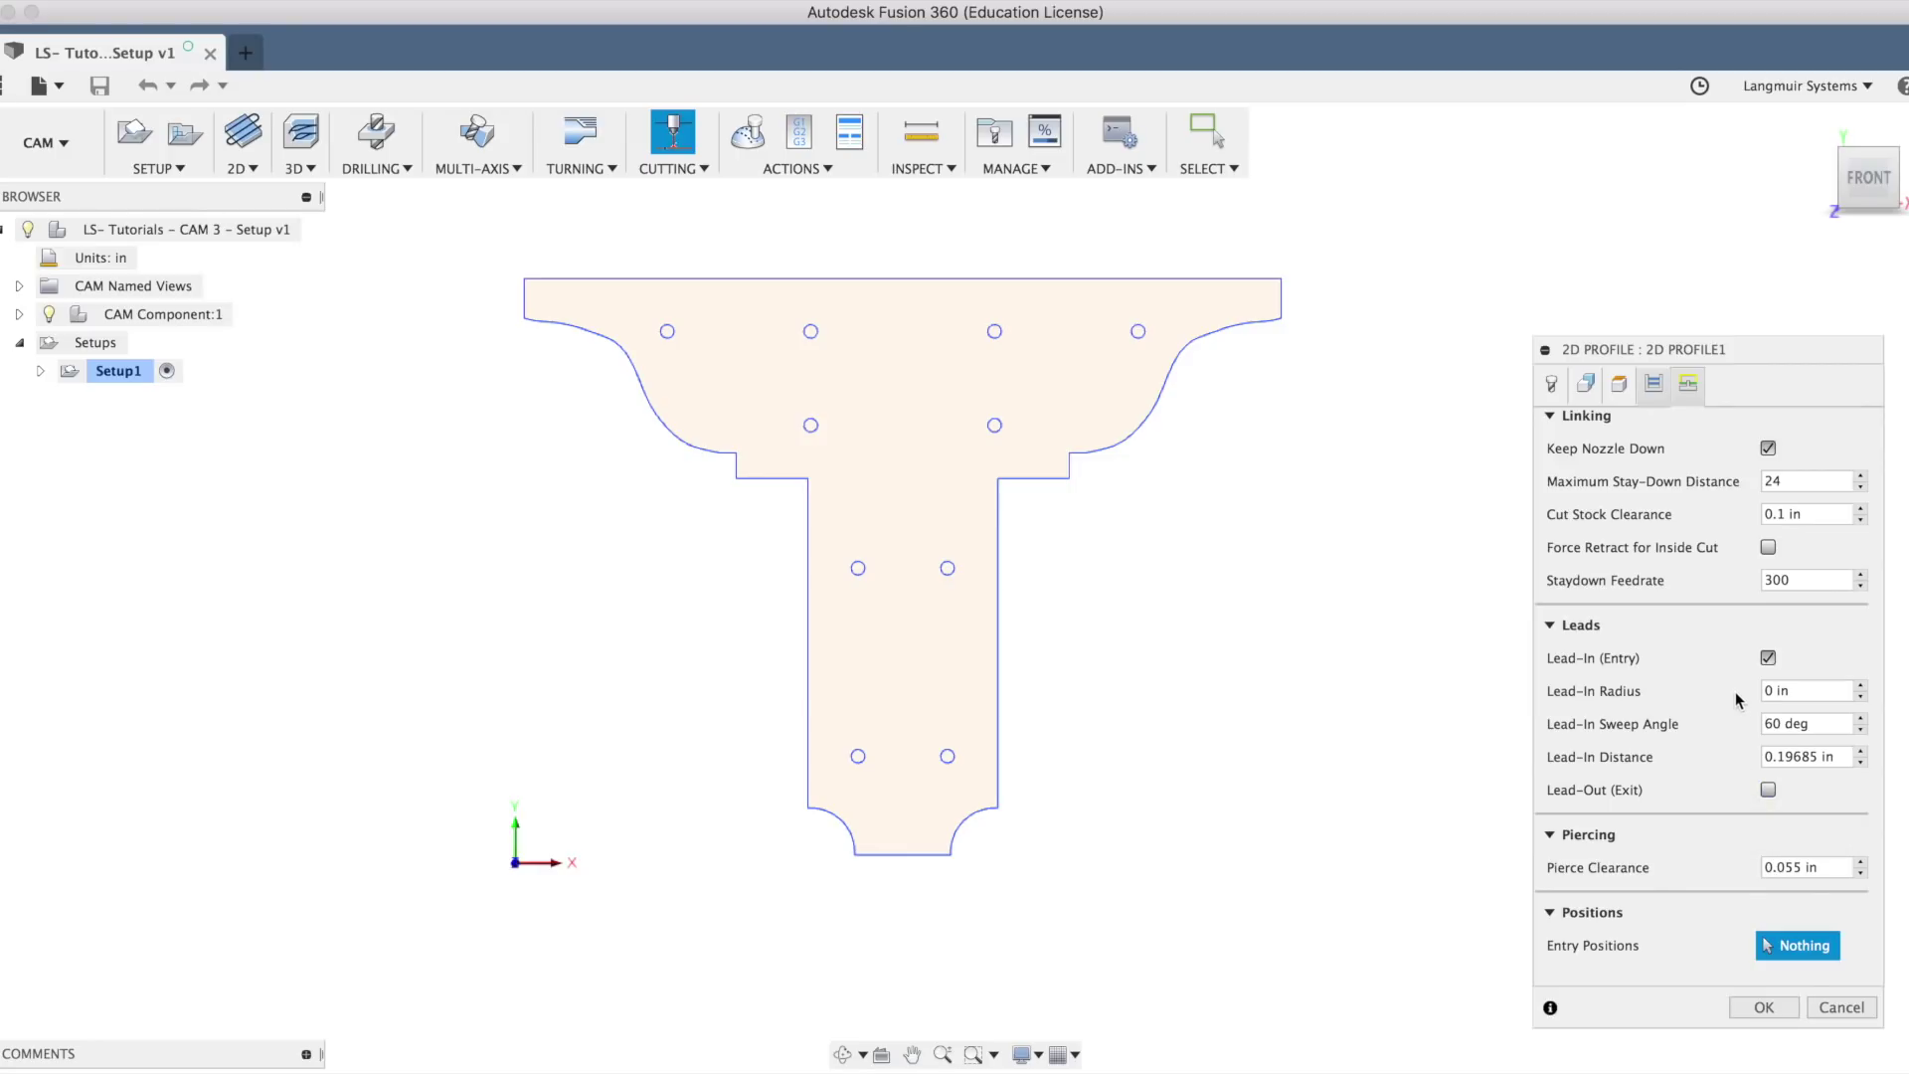
left_click(1805, 690)
left_click(1806, 723)
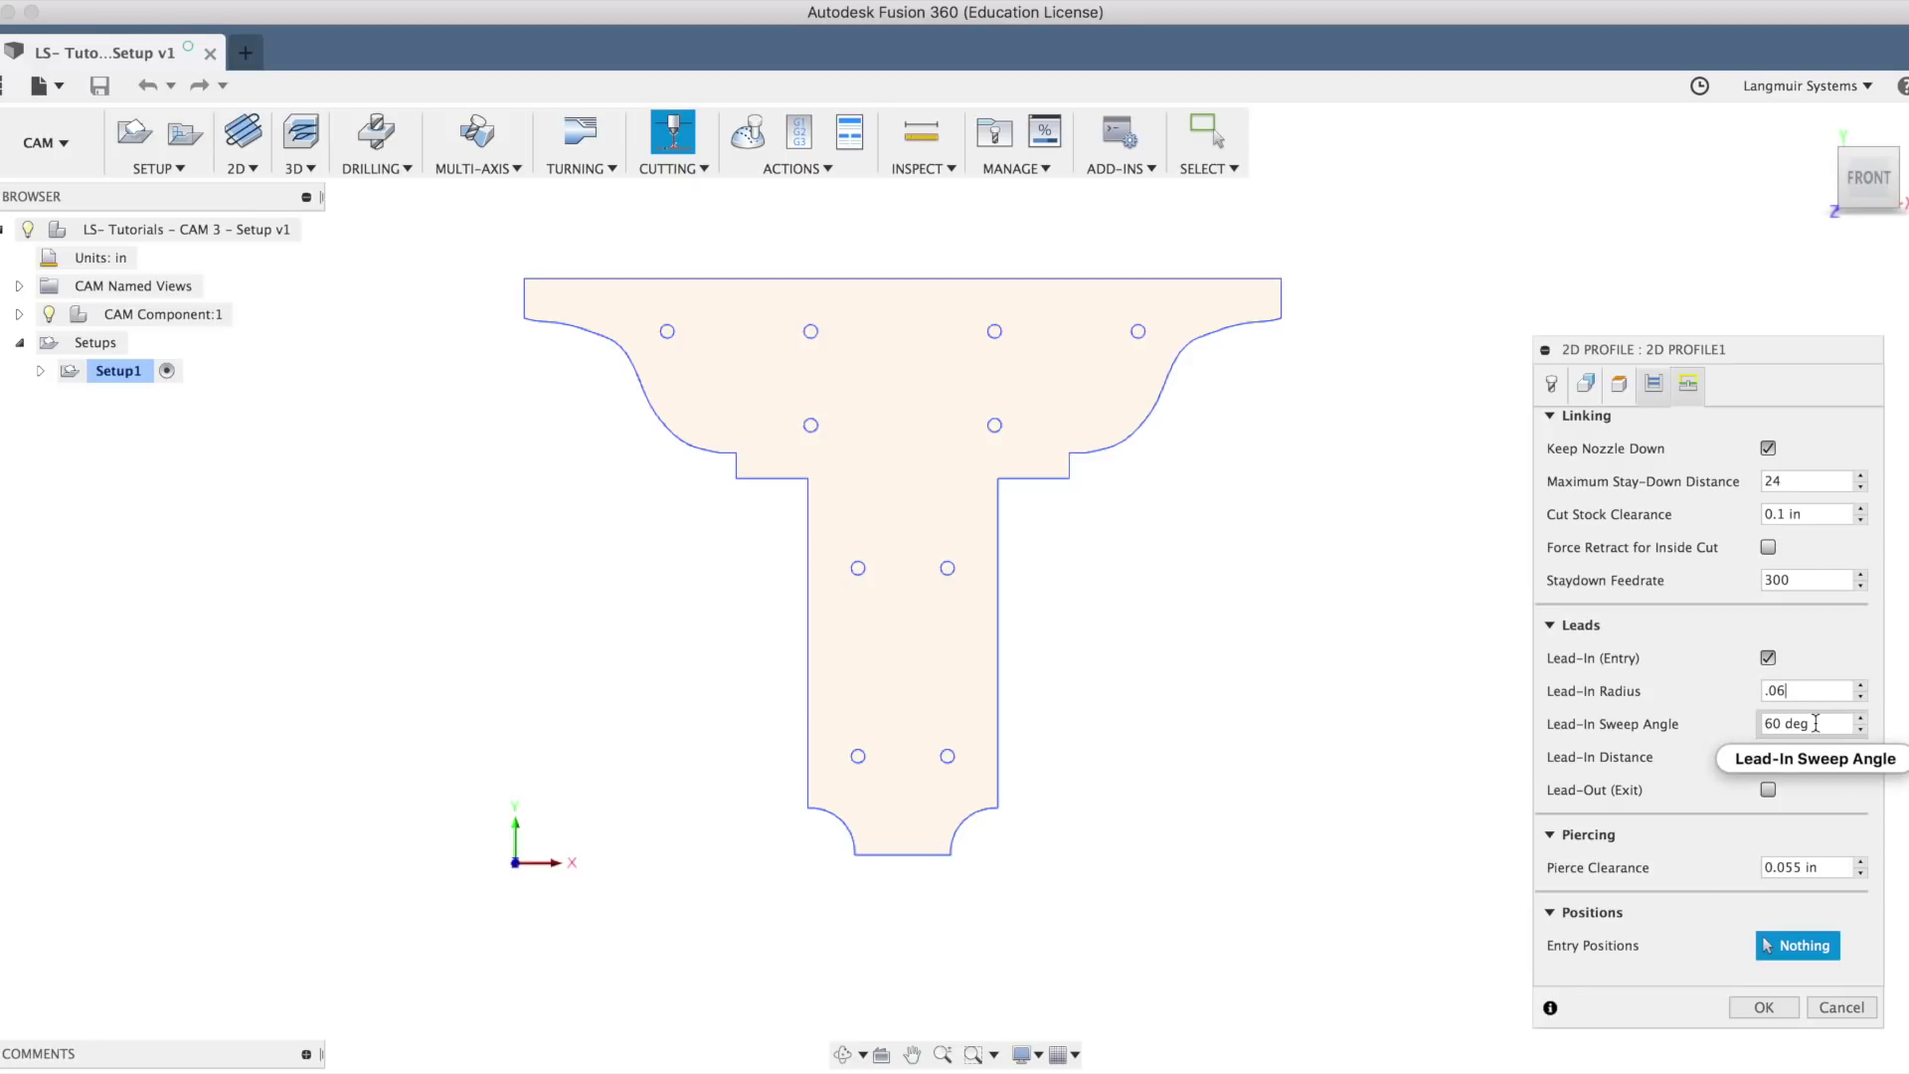
left_click_drag(1672, 685, 1635, 684)
type("90")
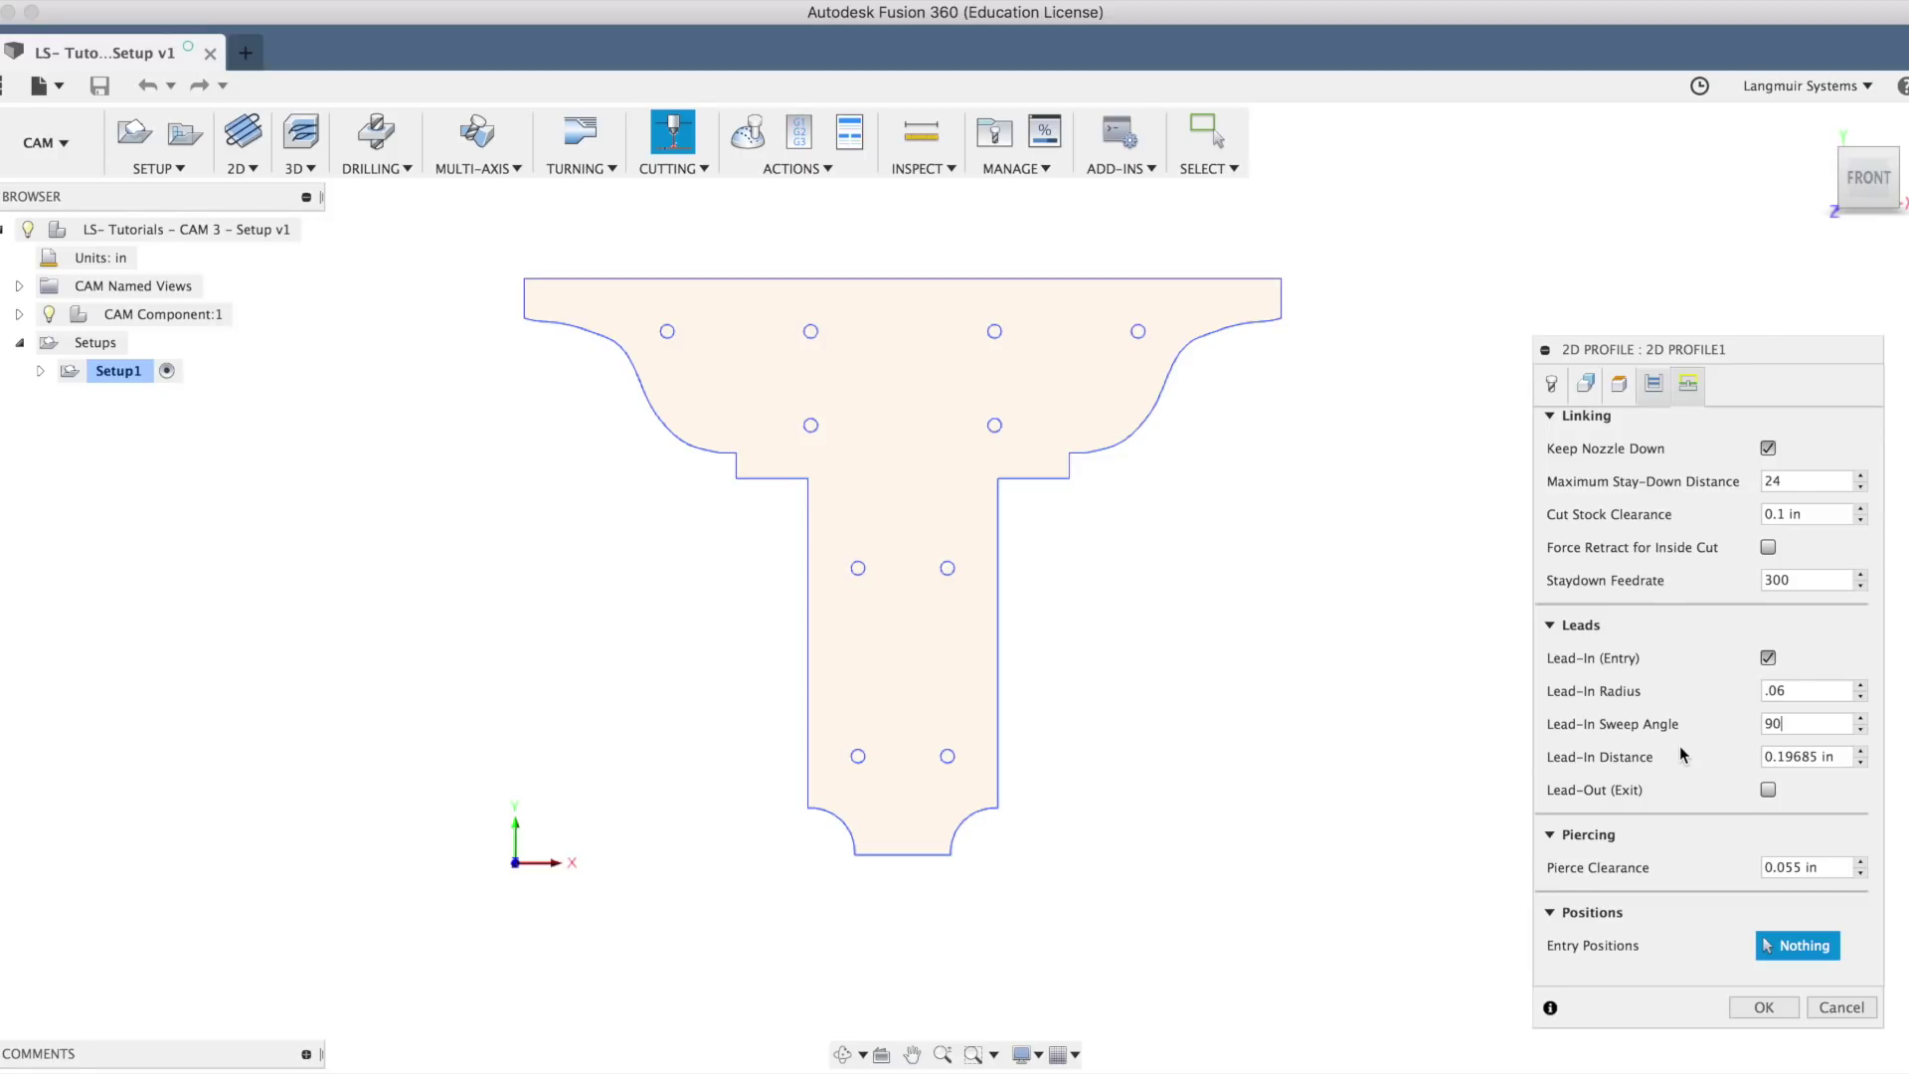
key("Tab")
type("0")
Step: Set the entry position on the left vertical edge of the bracket's stem and generate the 2D Profile toolpath
left_click(809, 551)
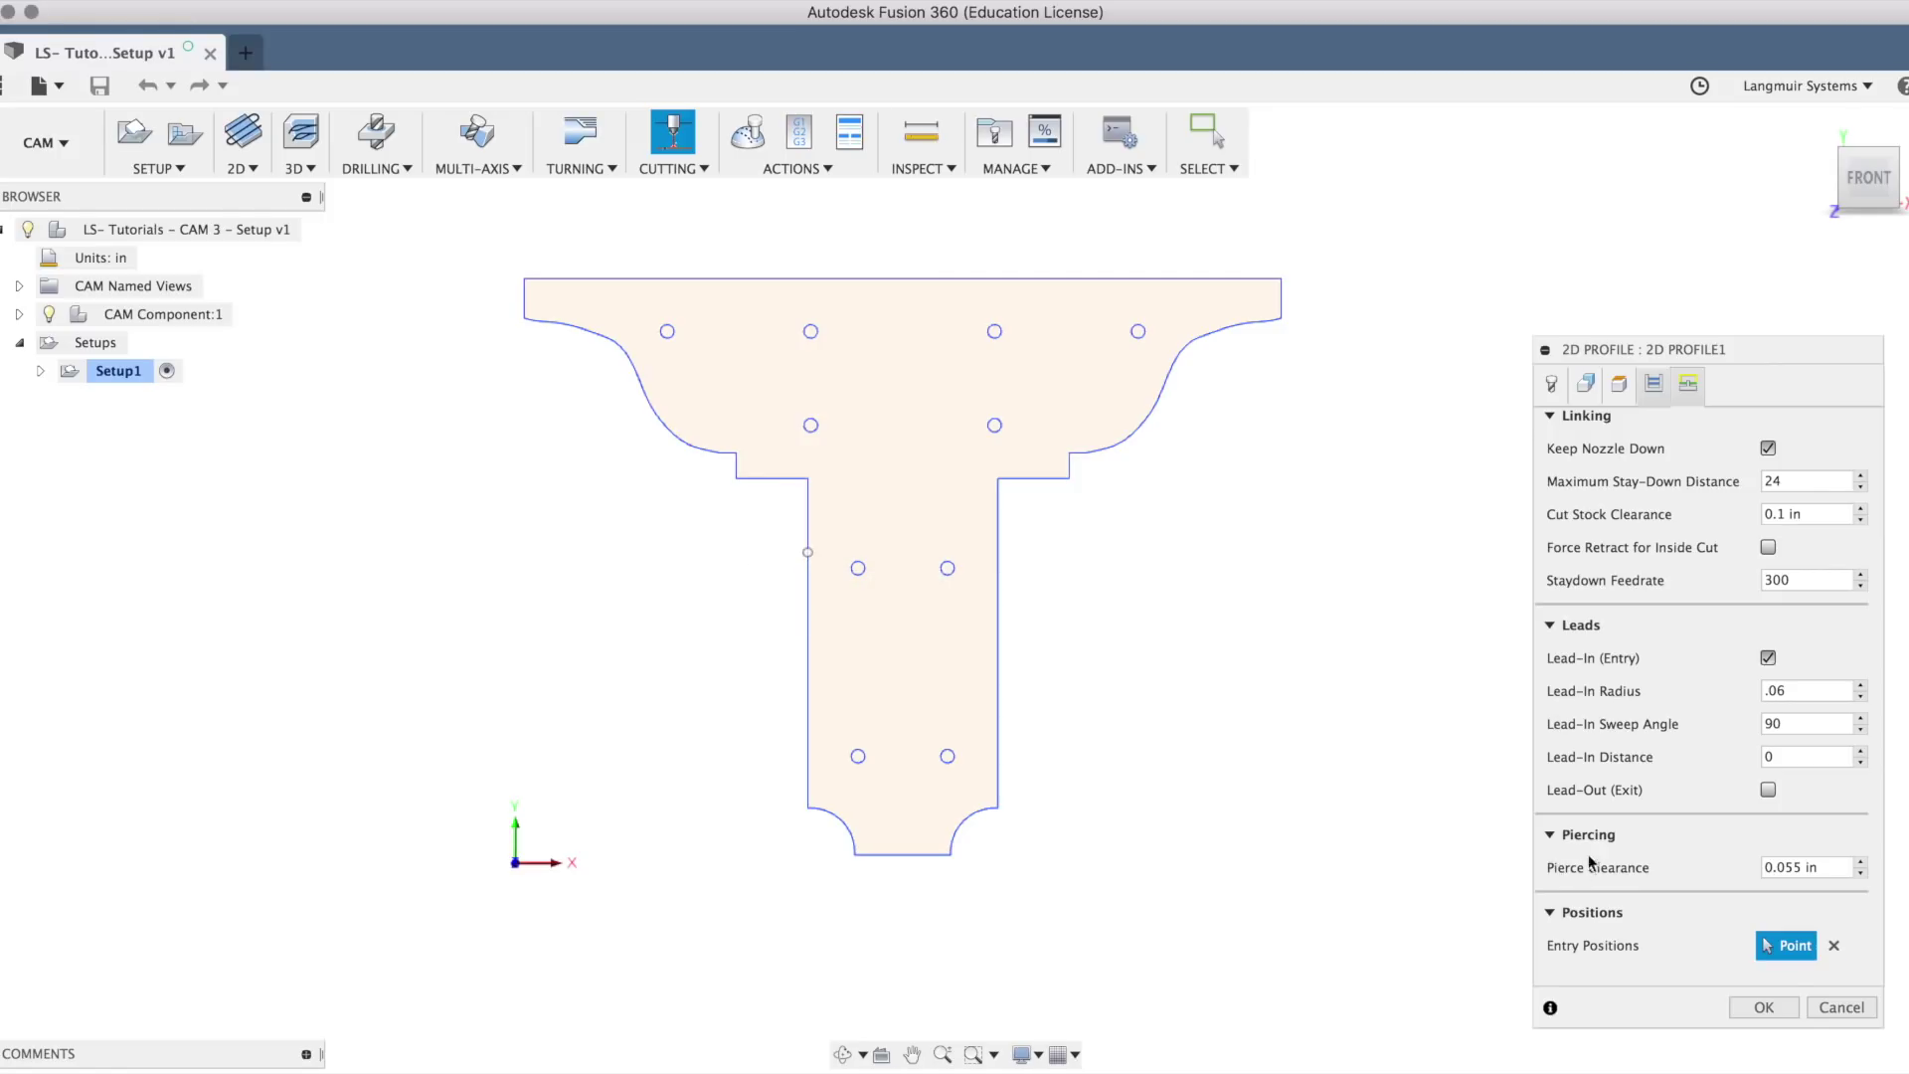
left_click(1763, 1007)
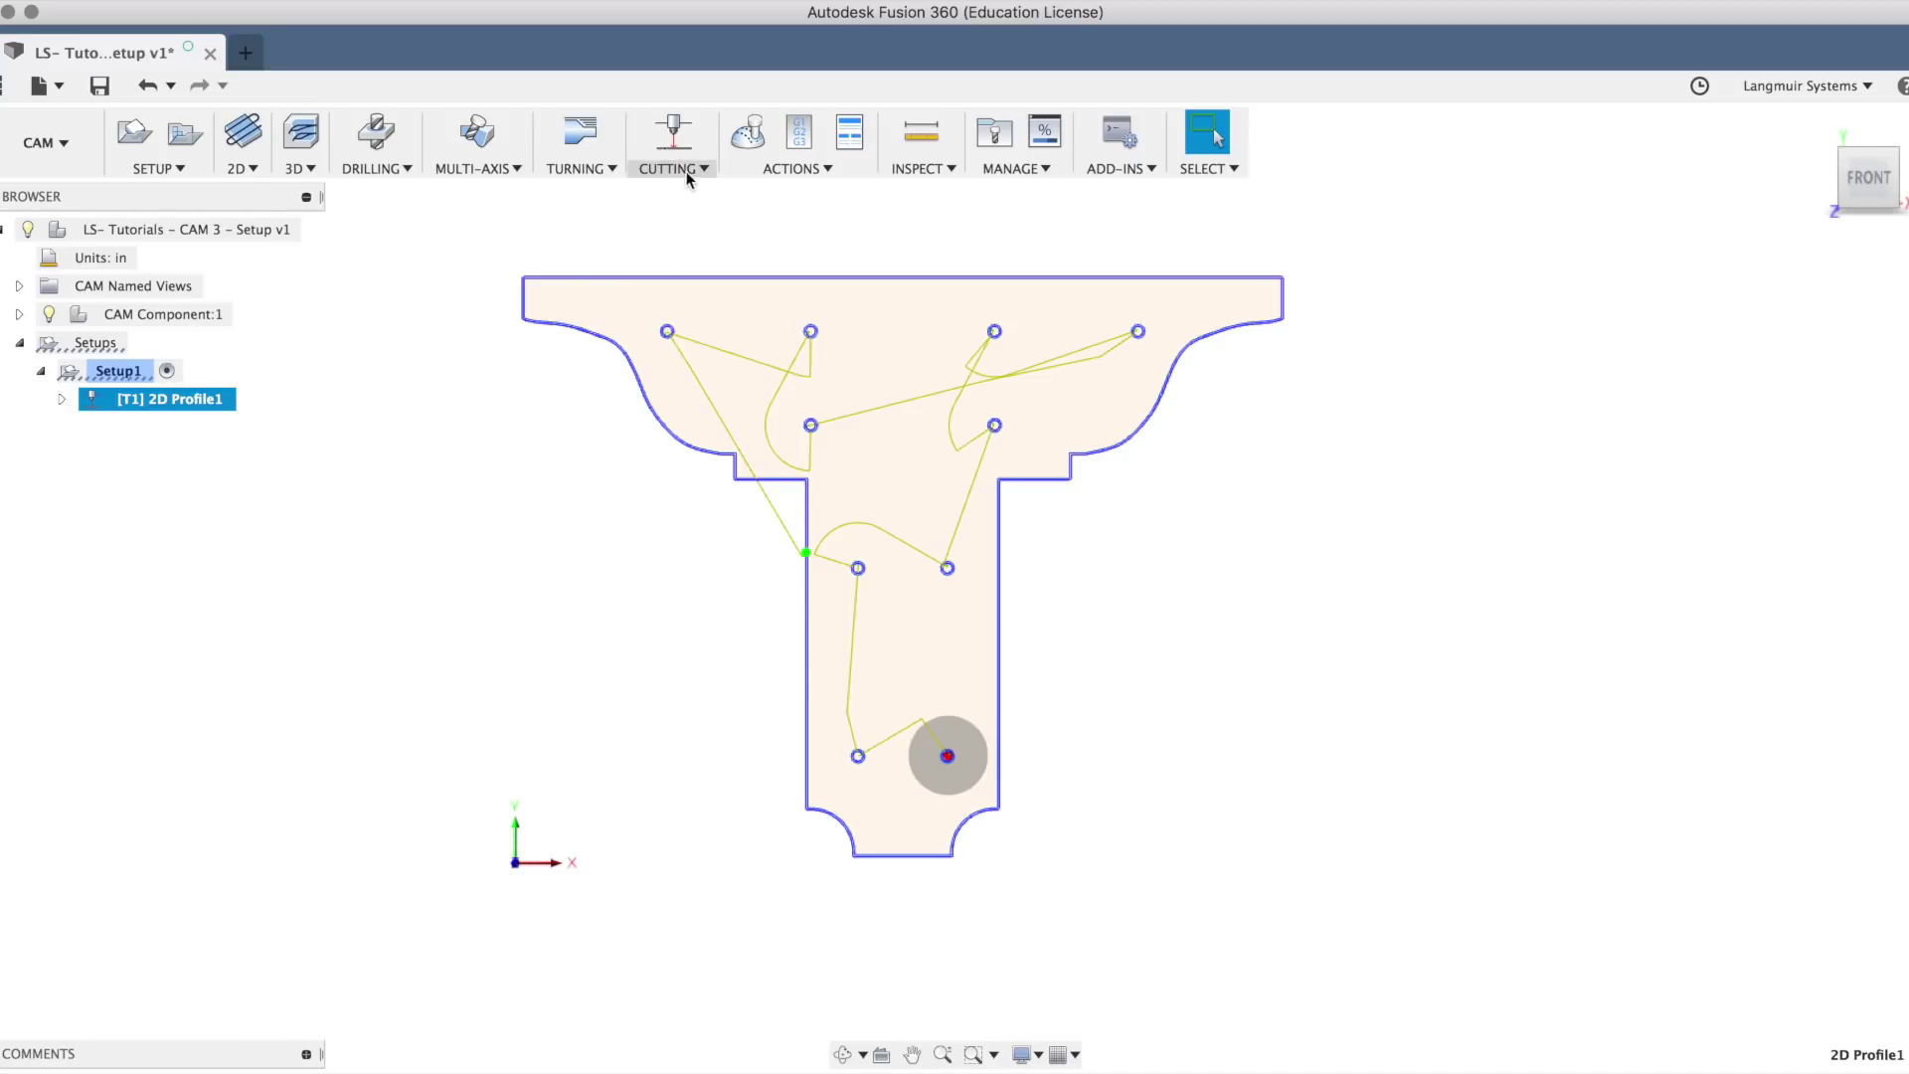
Step: Simulate the 2D Profile toolpath with the simulation settings moved clear of the bracket, playing and pausing the cut
left_click(745, 152)
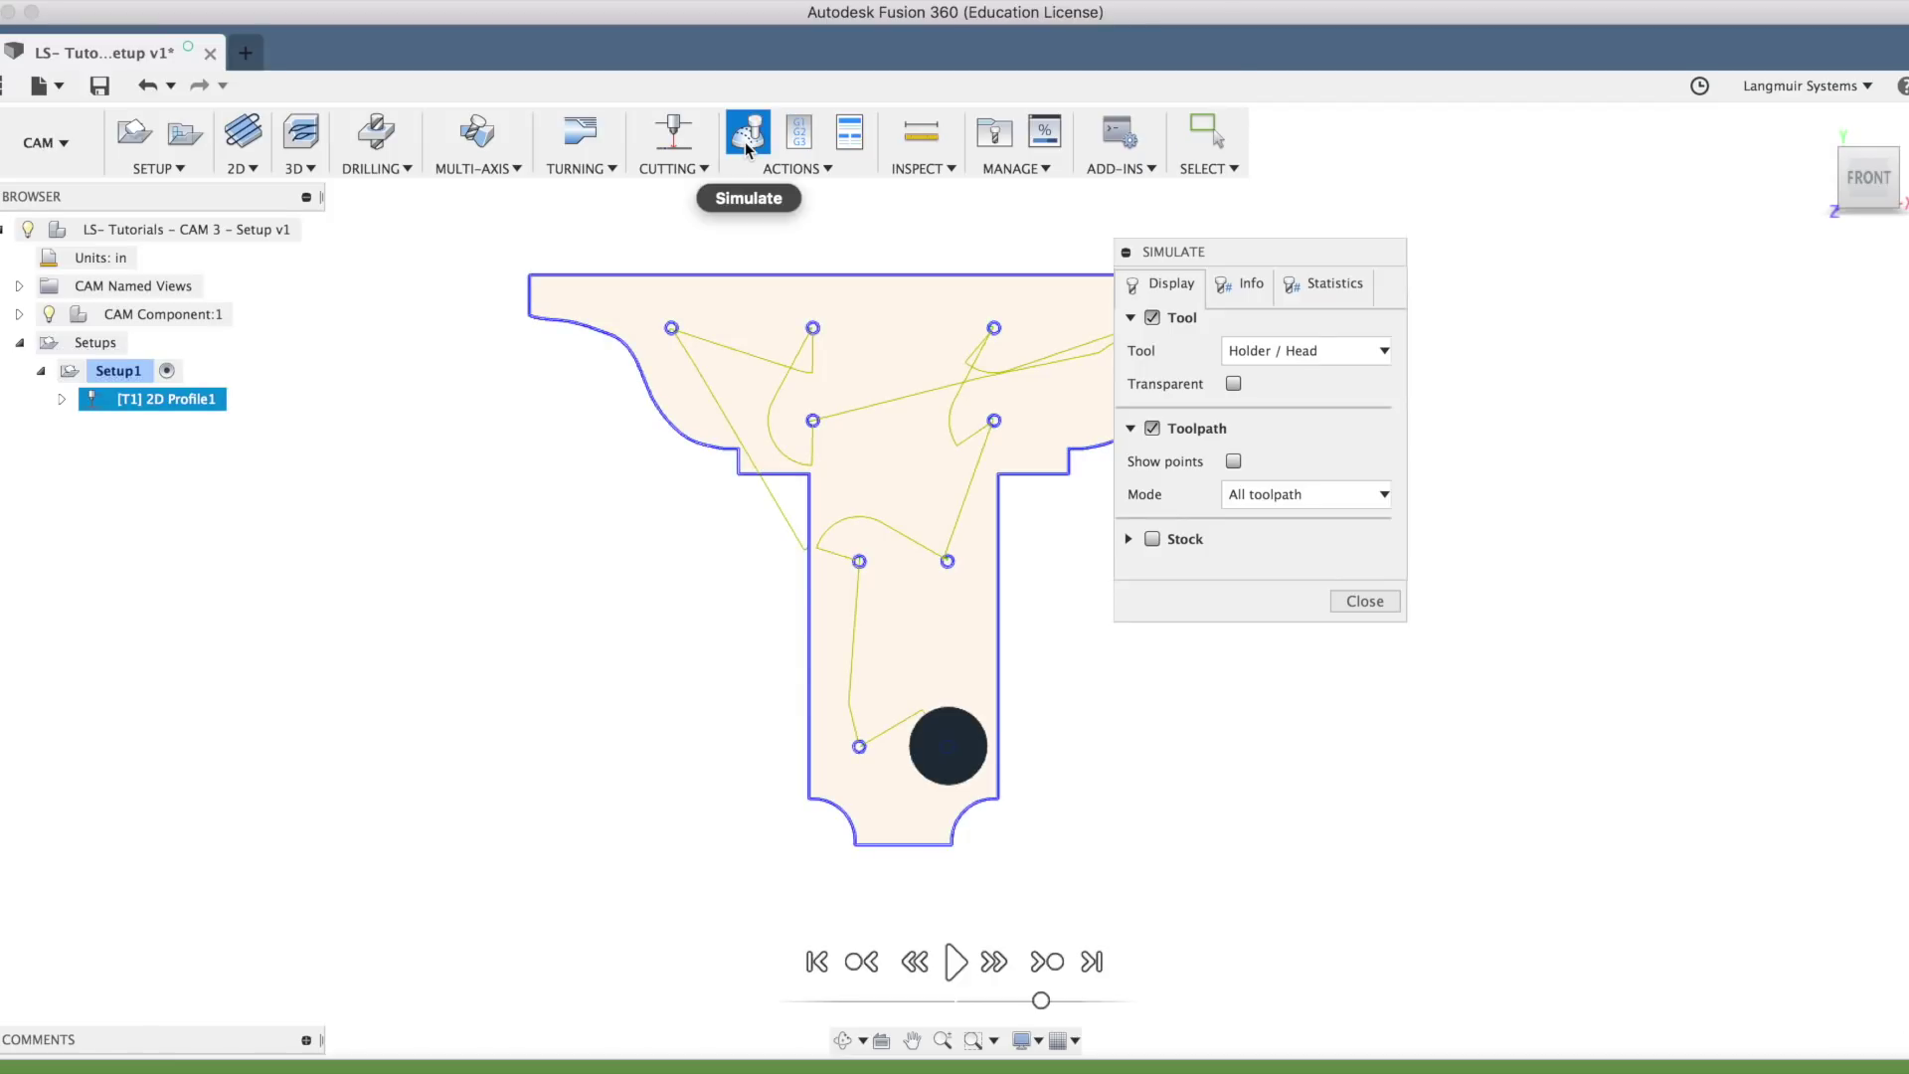
left_click_drag(1263, 249, 1645, 281)
left_click(953, 963)
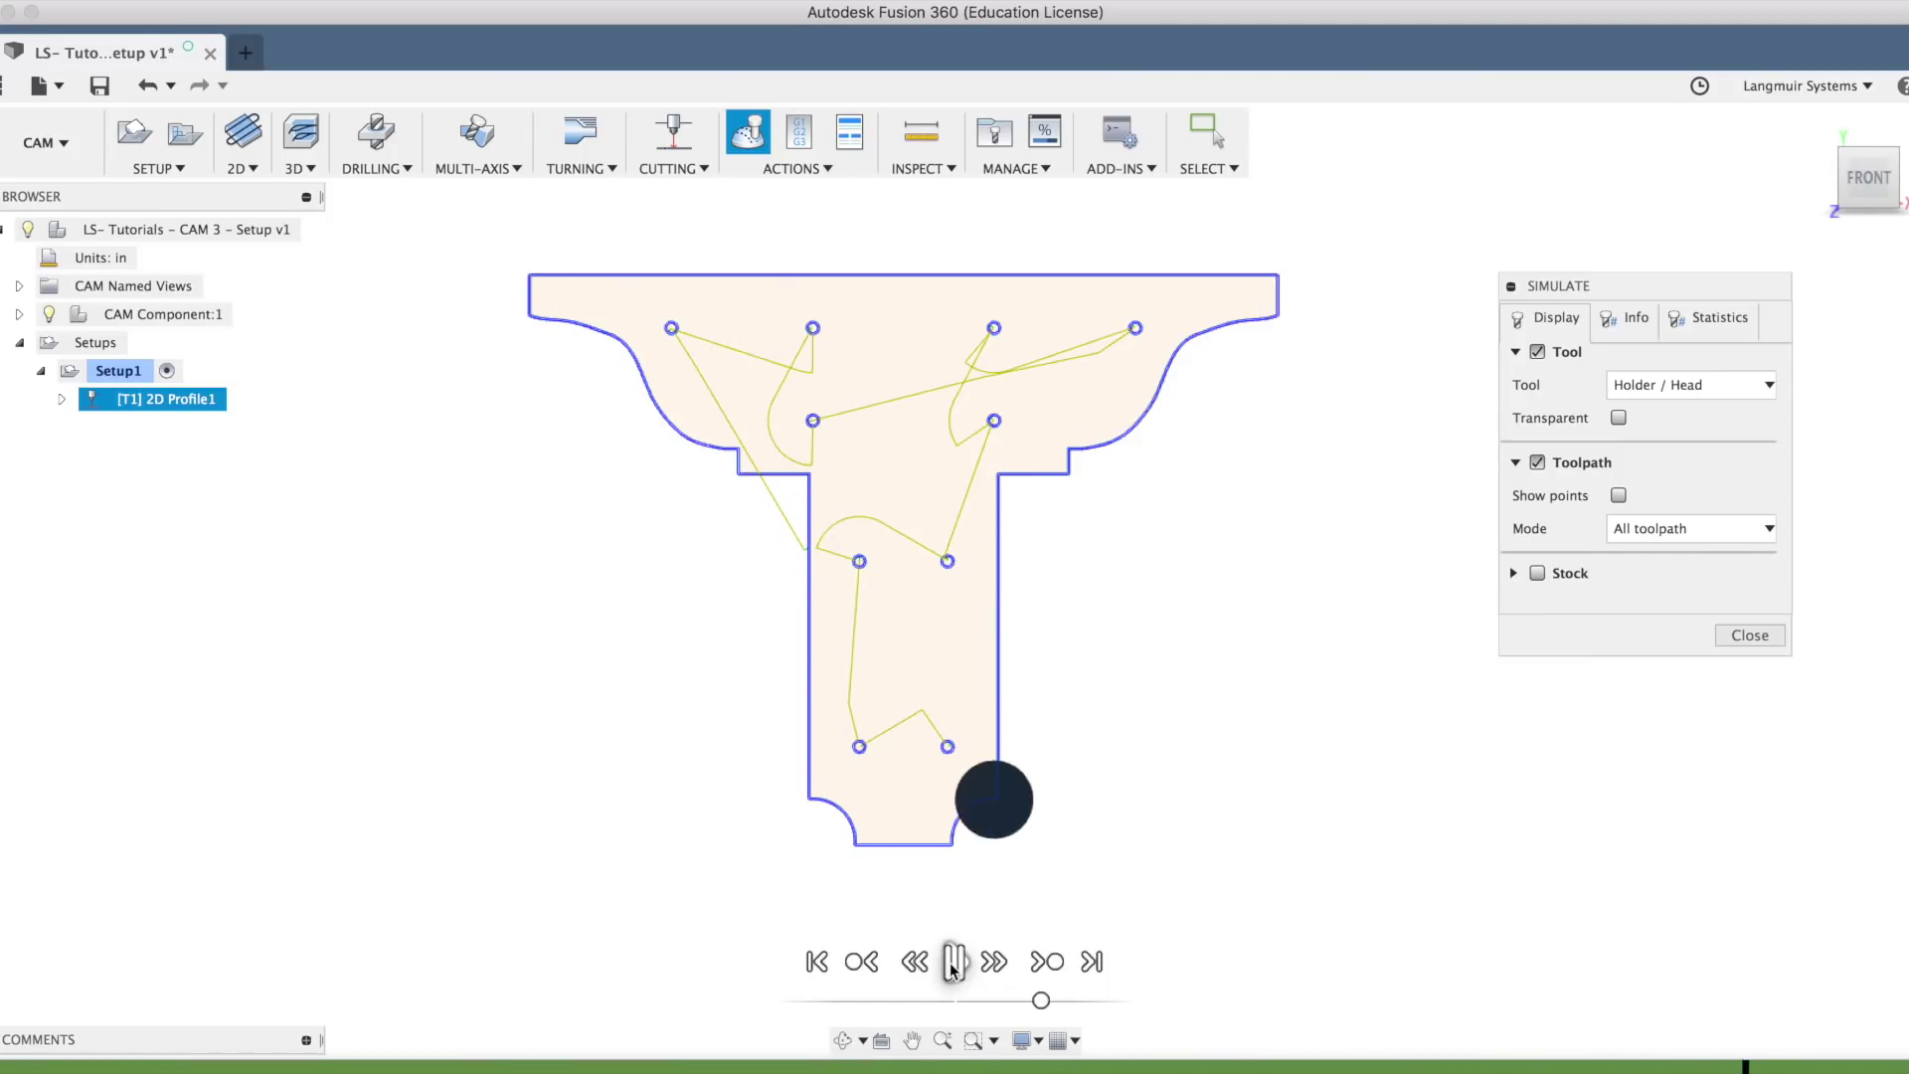
left_click(951, 962)
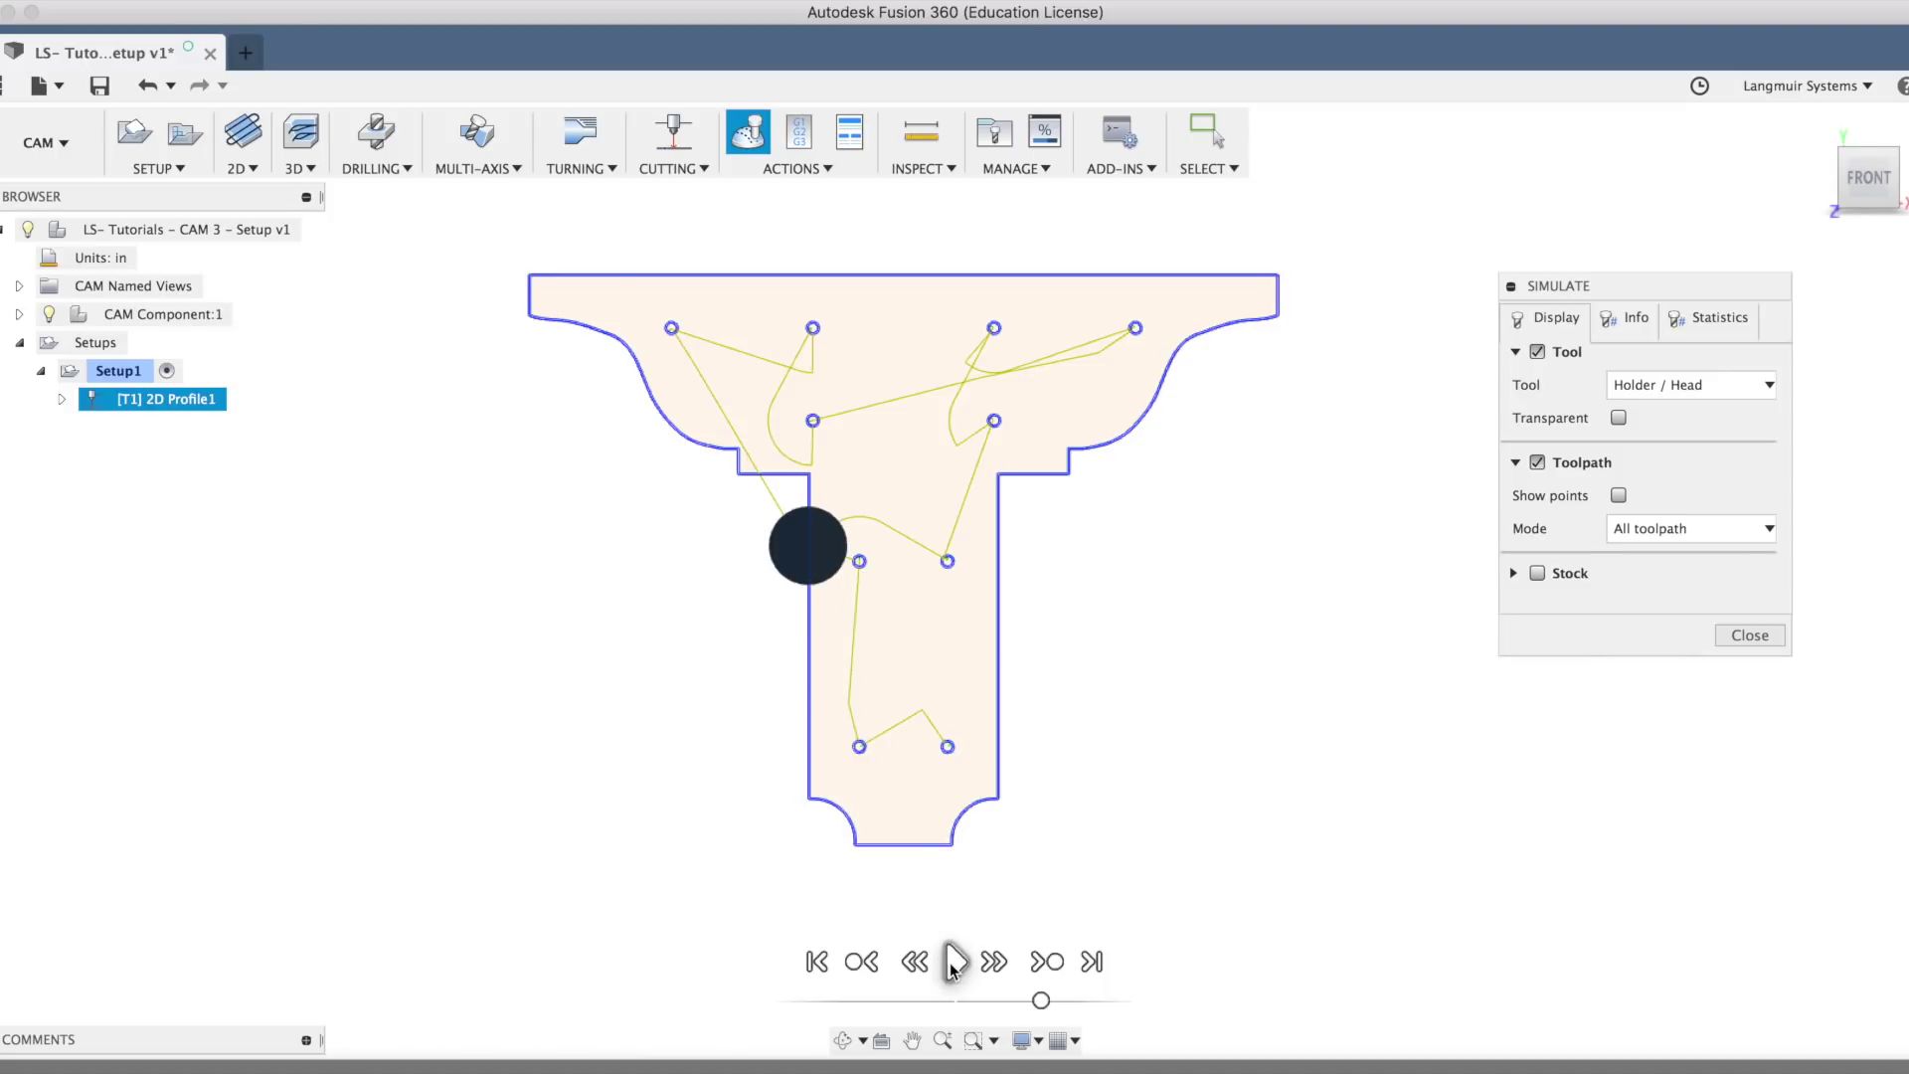